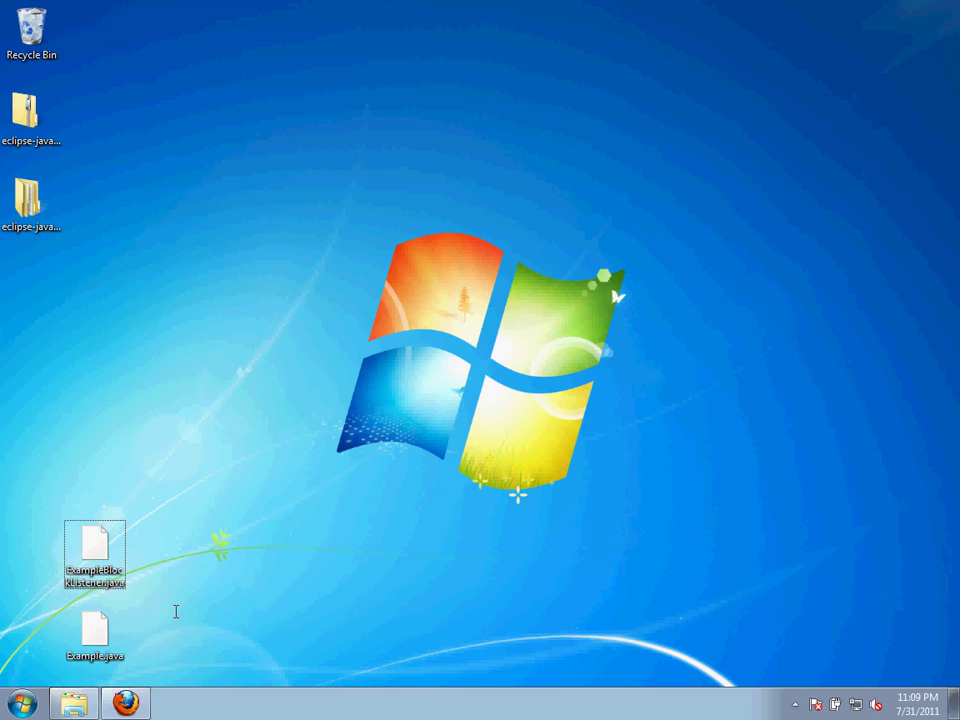
# Restore the Local Disk (C:) window and open the Program Files folder
pyautogui.click(73, 704)
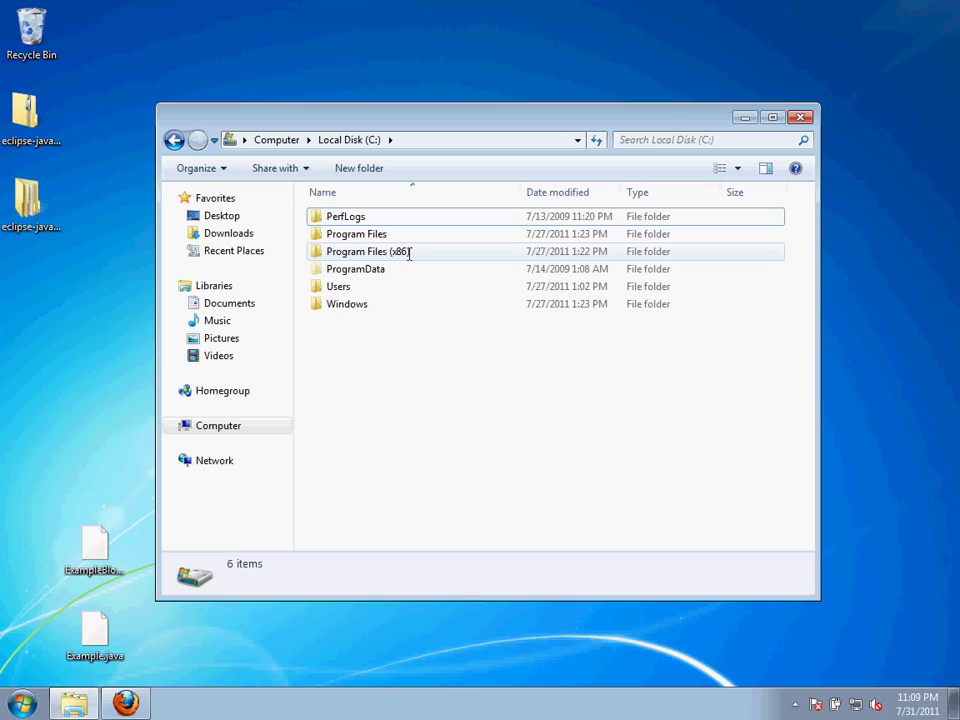
pyautogui.moveTo(418, 253)
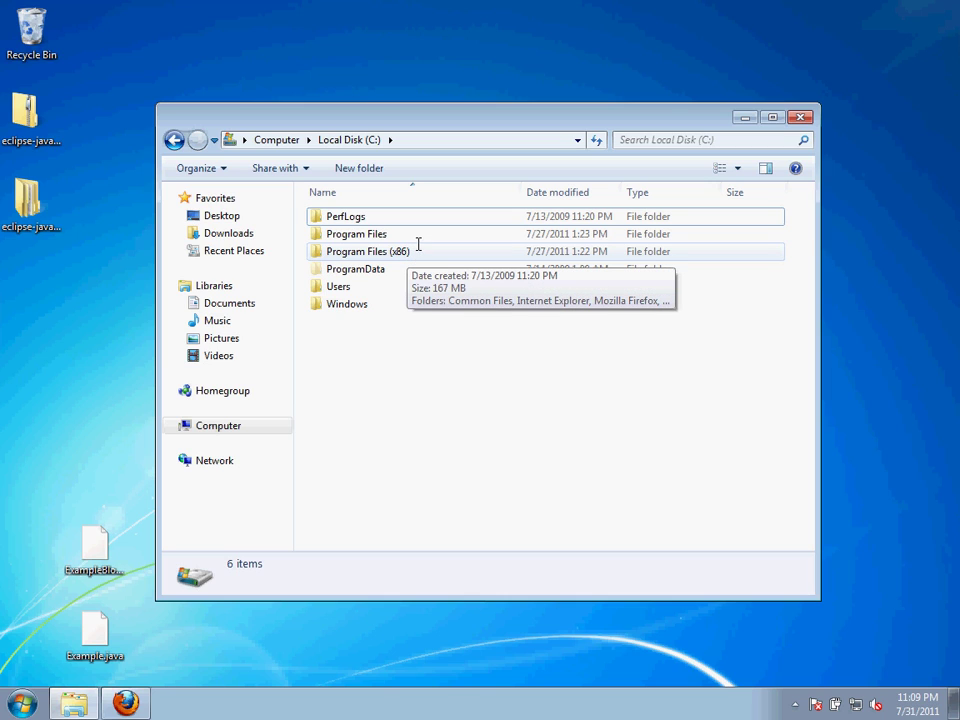
pyautogui.click(418, 238)
pyautogui.click(413, 251)
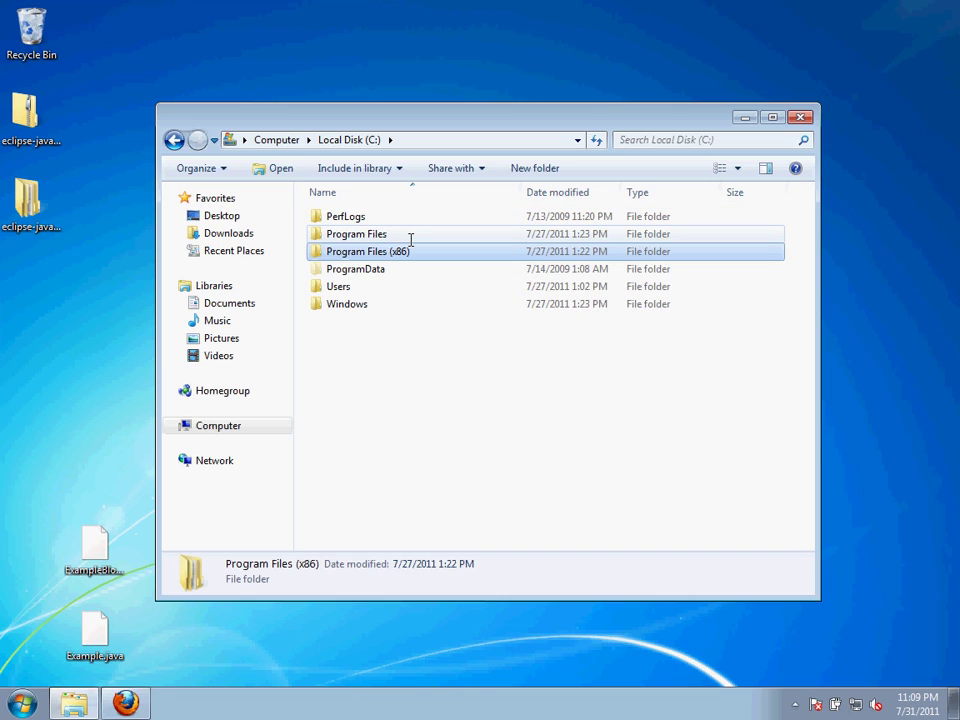
pyautogui.click(410, 237)
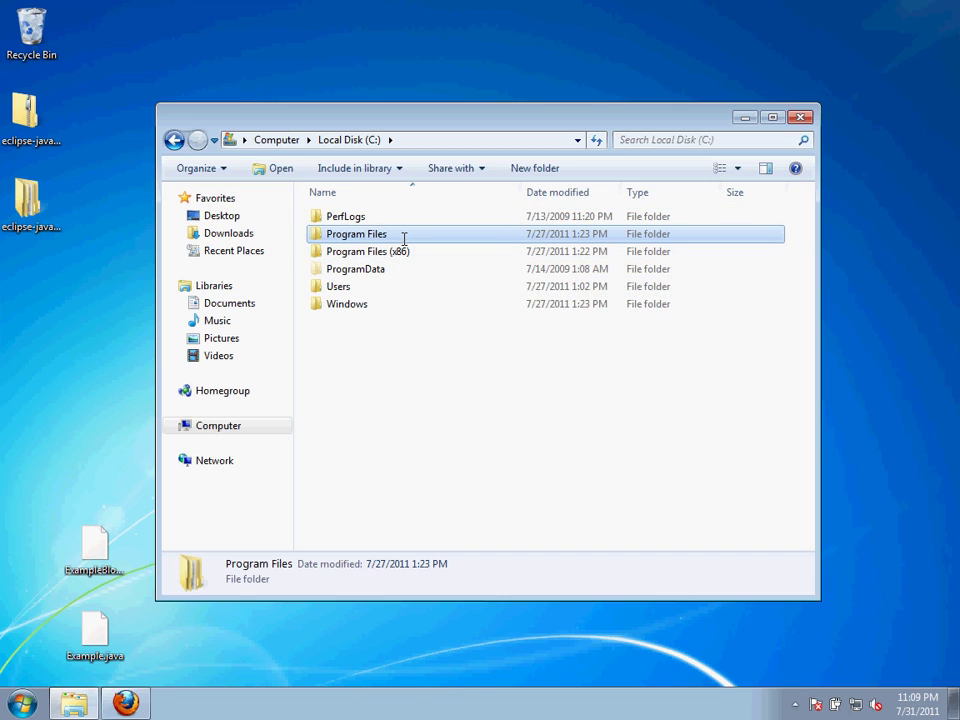
pyautogui.doubleClick(403, 236)
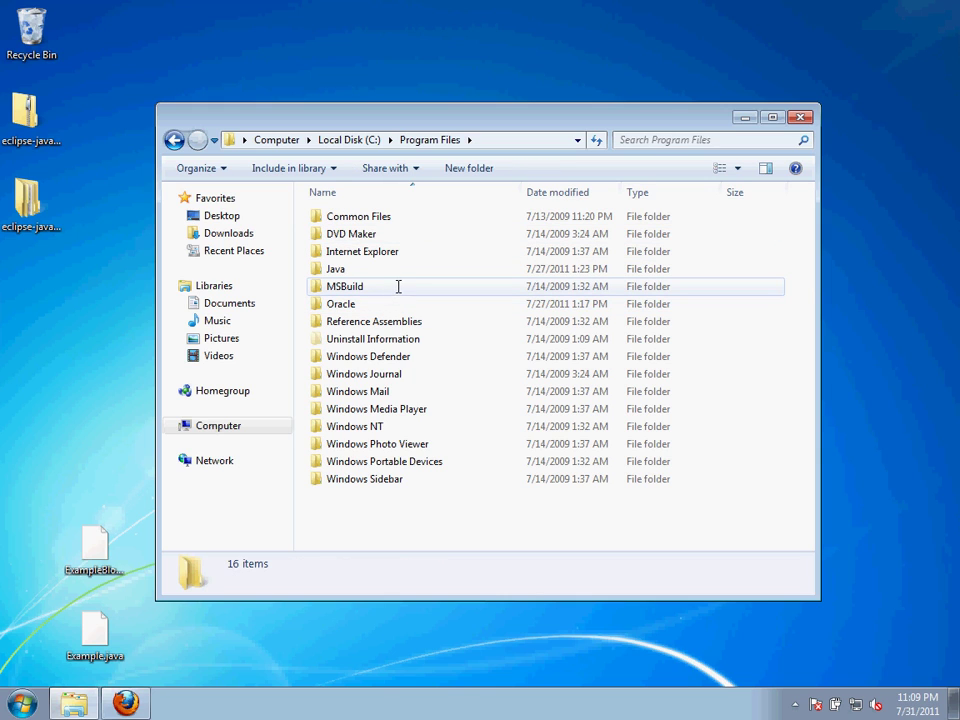
# Check the Java and Oracle folders, return to Local Disk (C:), then bring Firefox's eclipse.org page forward
pyautogui.click(399, 270)
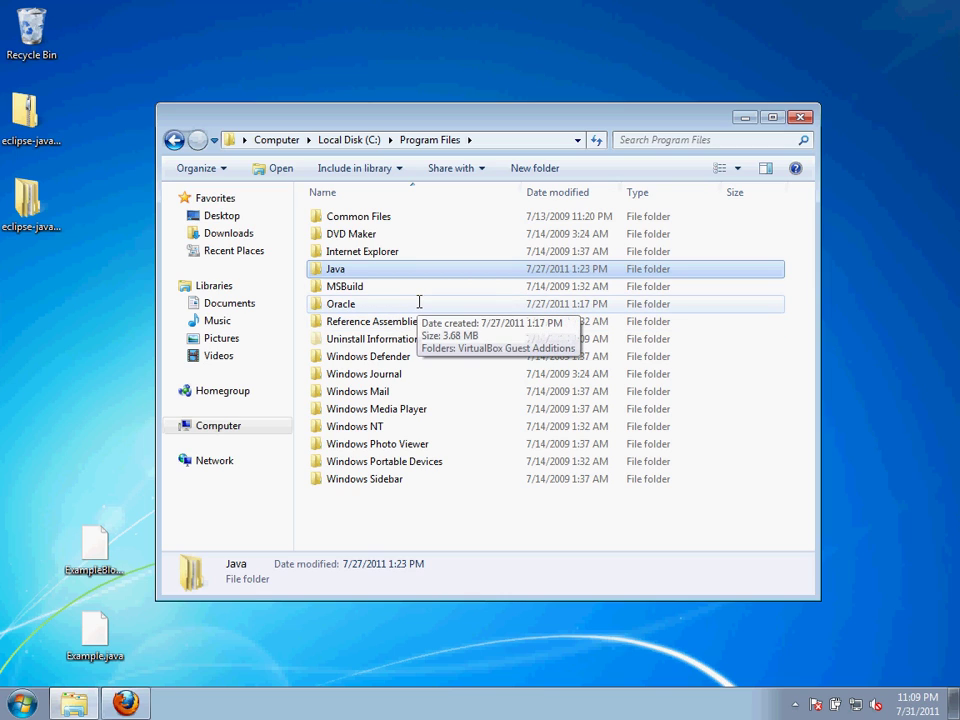
pyautogui.click(419, 303)
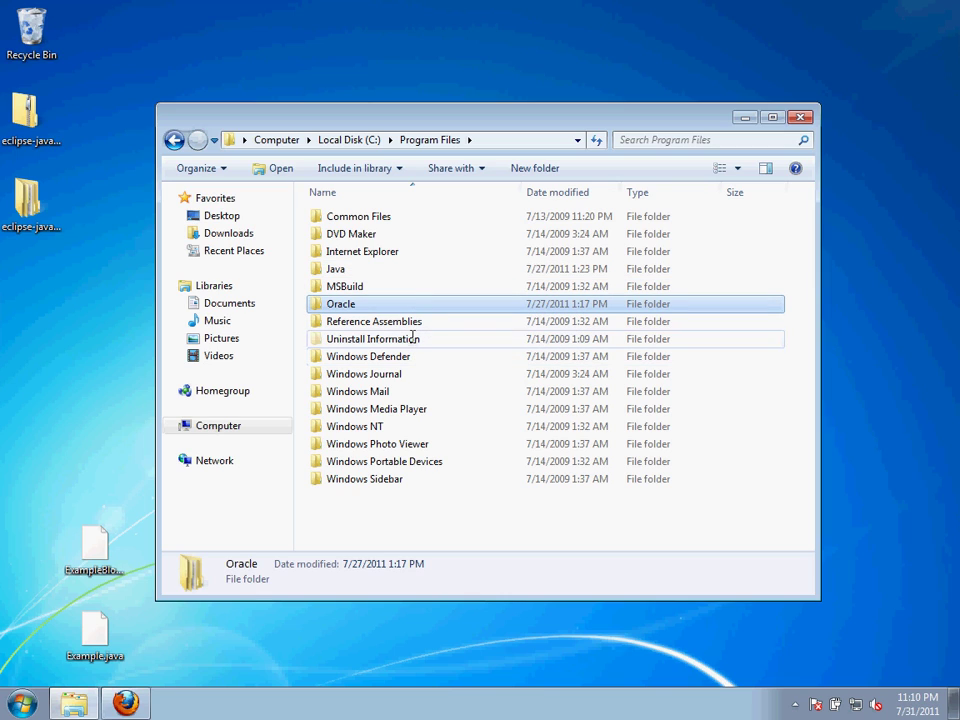
pyautogui.click(347, 141)
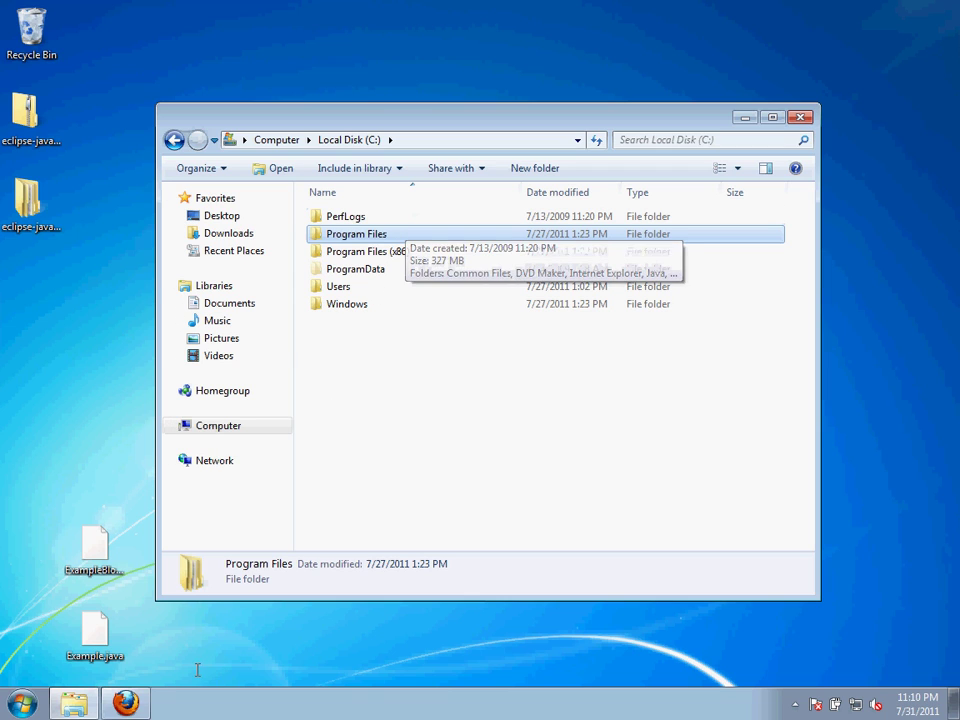
pyautogui.click(128, 705)
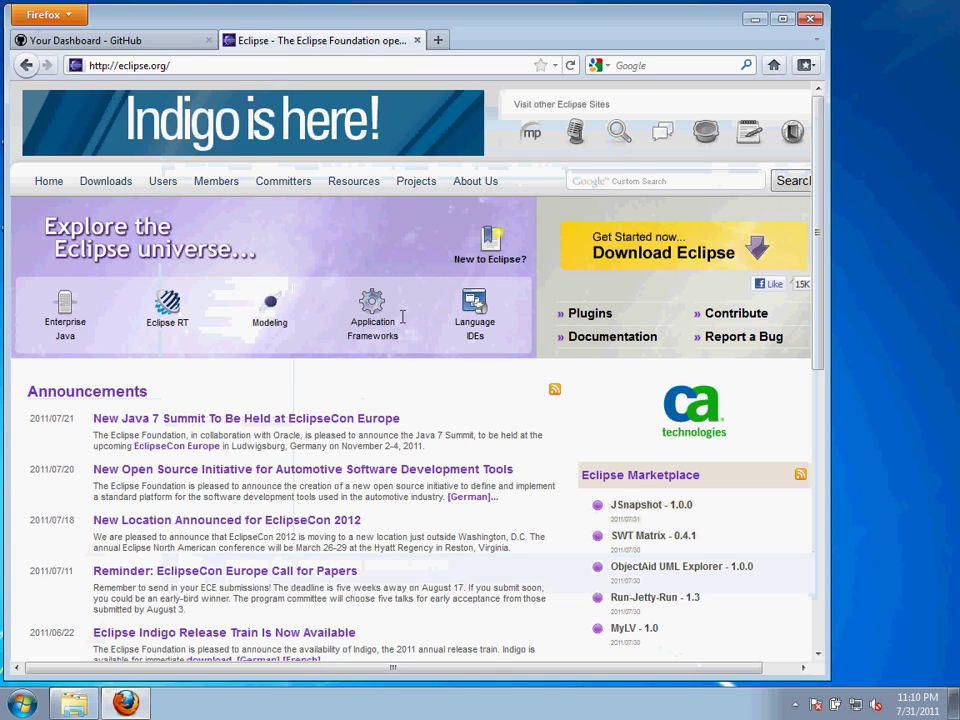
# Browse the Eclipse Indigo downloads package list, then minimize Firefox
pyautogui.click(122, 182)
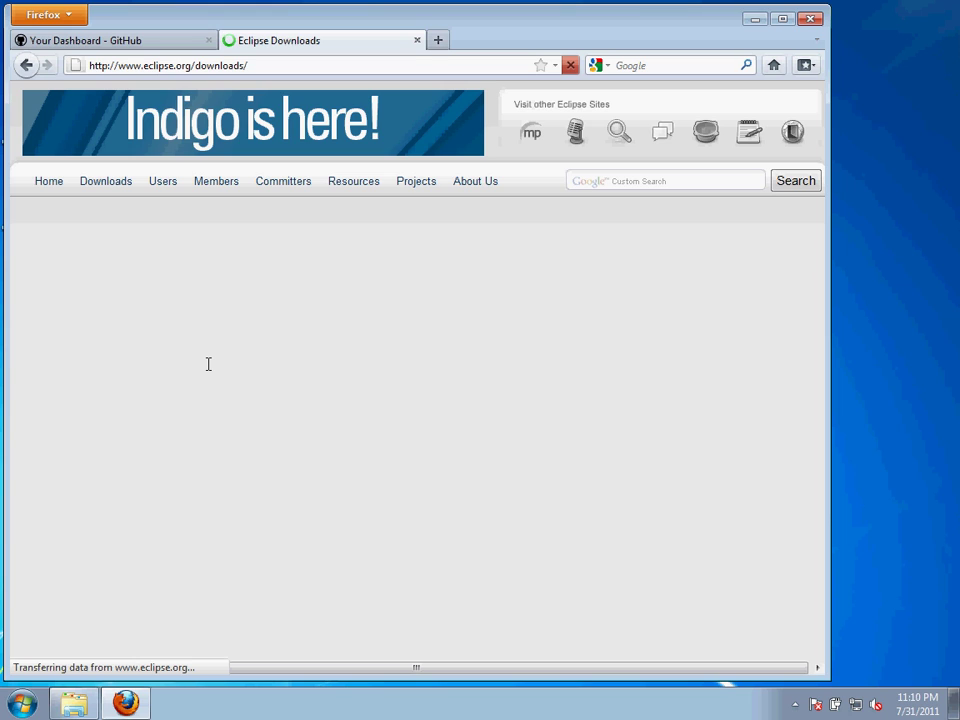
pyautogui.scroll(-1, 208, 364)
pyautogui.scroll(-1, 208, 364)
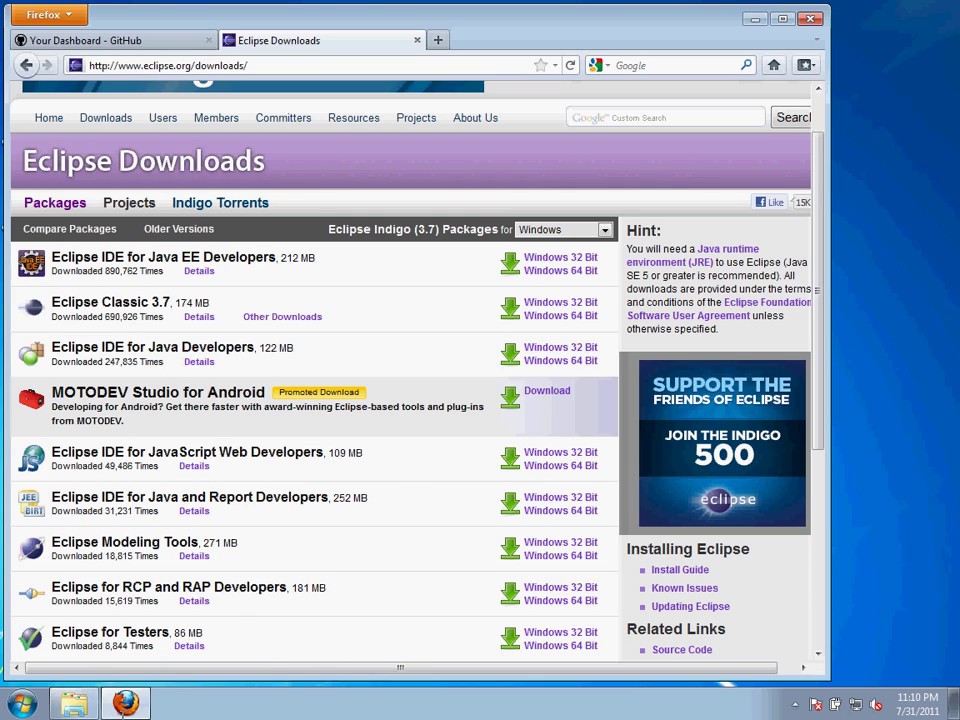
pyautogui.click(125, 703)
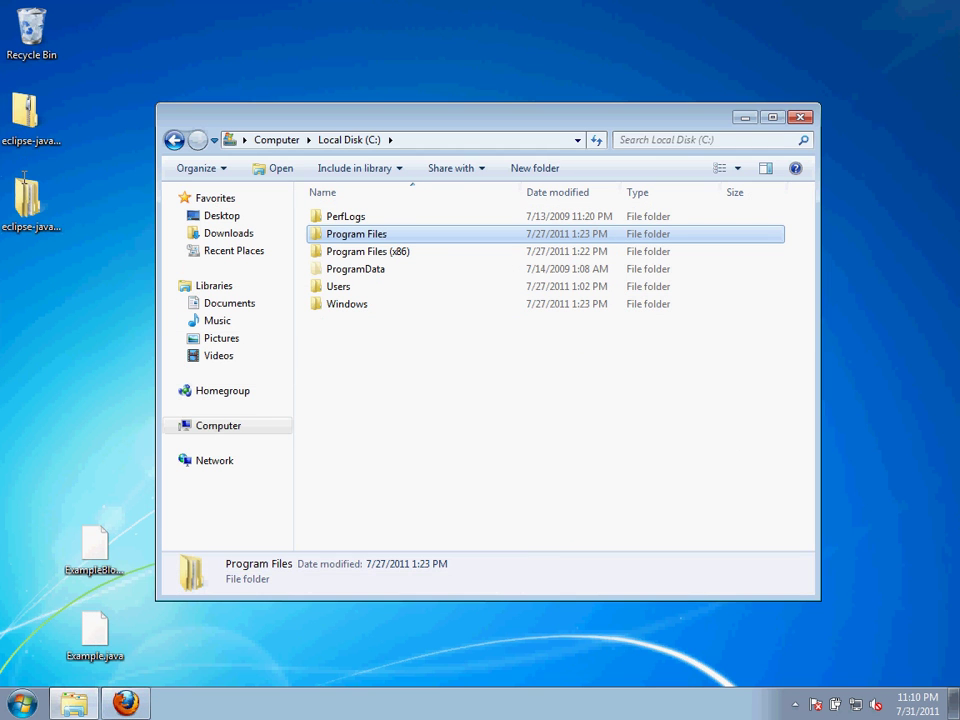
# From the desktop, open eclipse-java-indigo-win32-x86_64\eclipse to locate eclipse.exe
pyautogui.click(745, 118)
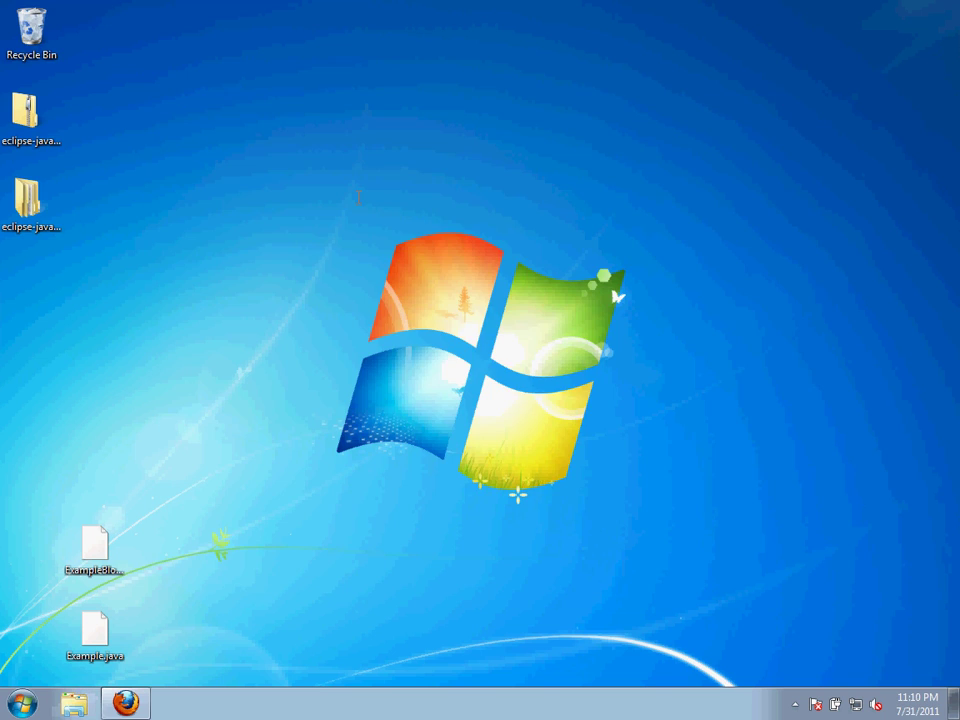
pyautogui.doubleClick(42, 198)
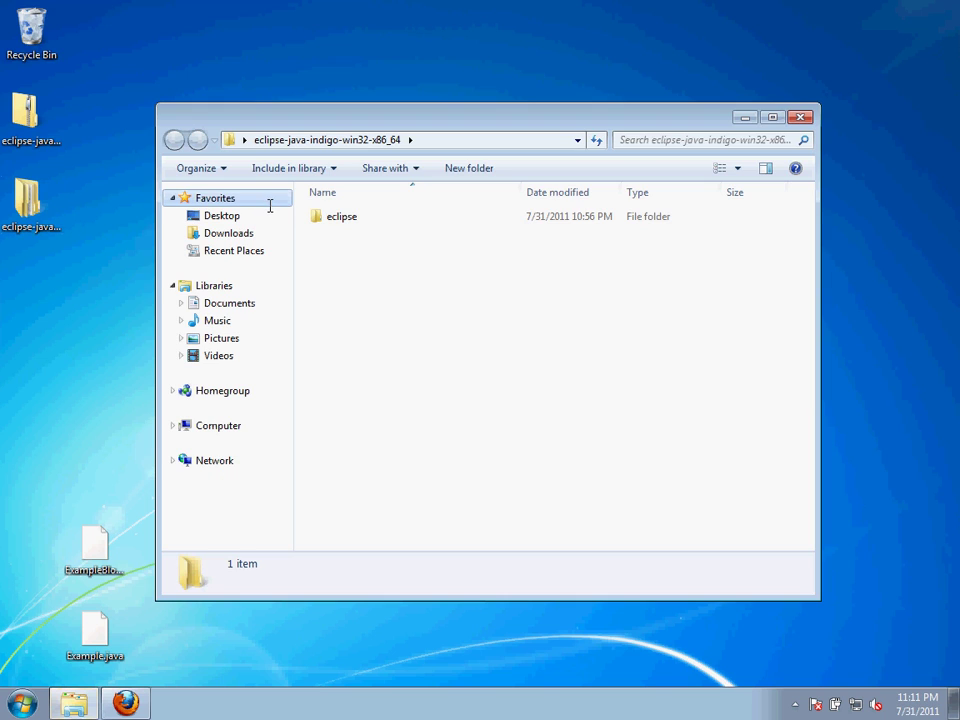
pyautogui.click(319, 218)
pyautogui.doubleClick(319, 218)
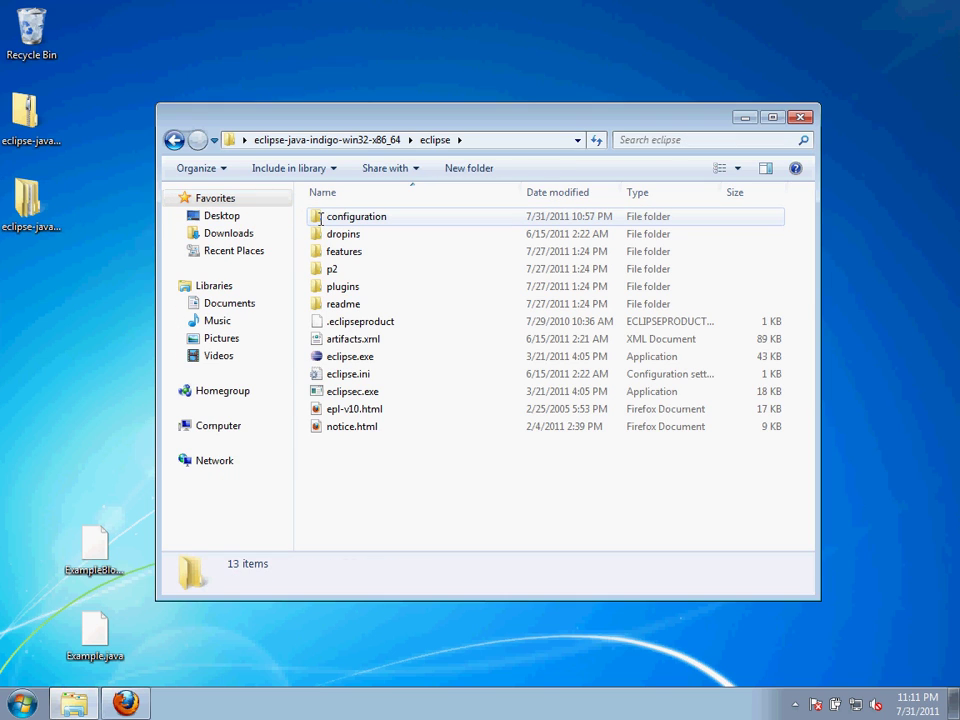
pyautogui.click(578, 356)
pyautogui.click(480, 503)
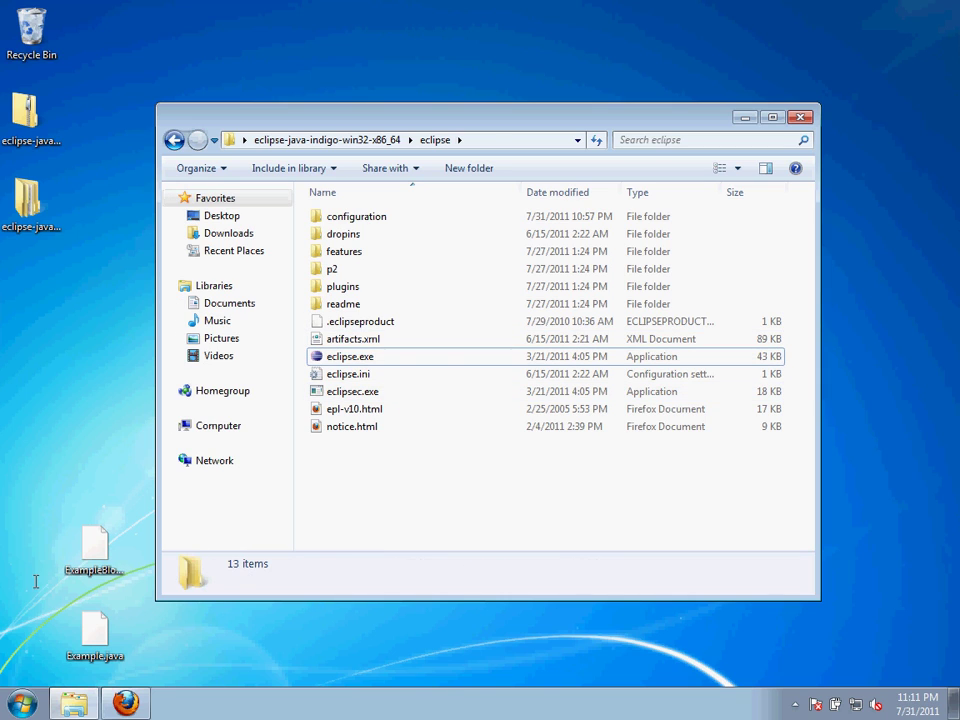
pyautogui.click(22, 702)
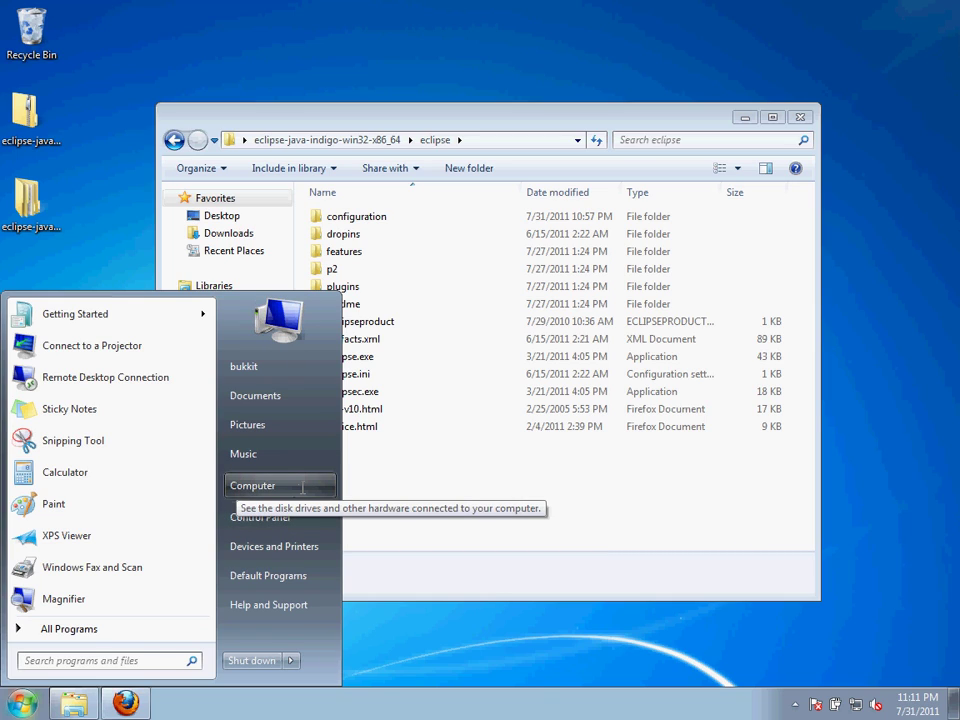
# Reach the Environment Variables dialog through Computer's advanced system settings
pyautogui.rightClick(301, 487)
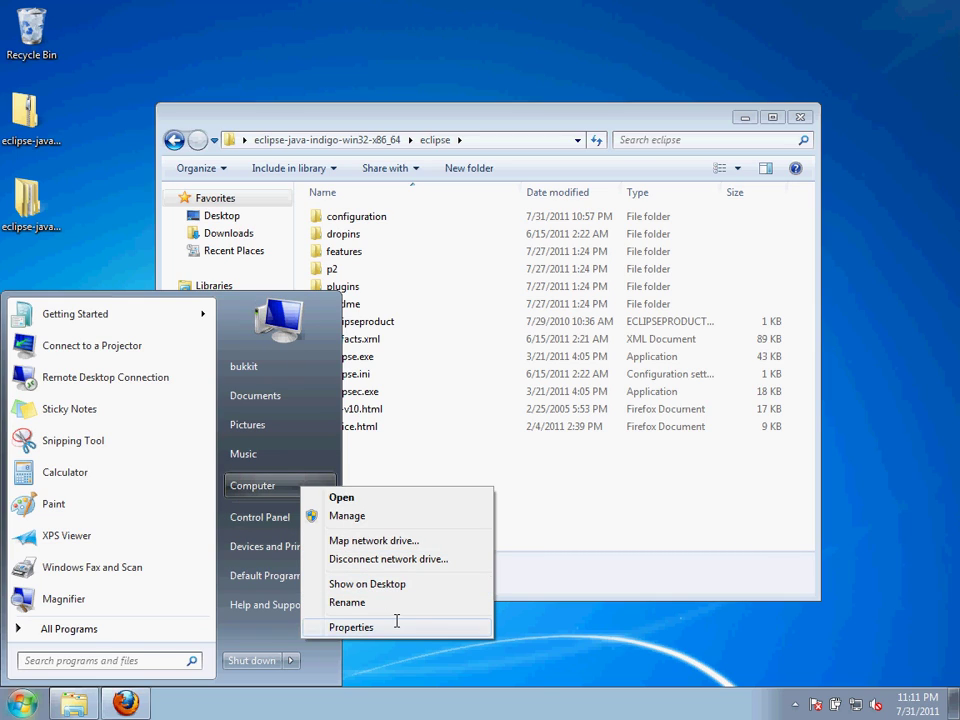
pyautogui.press('Escape')
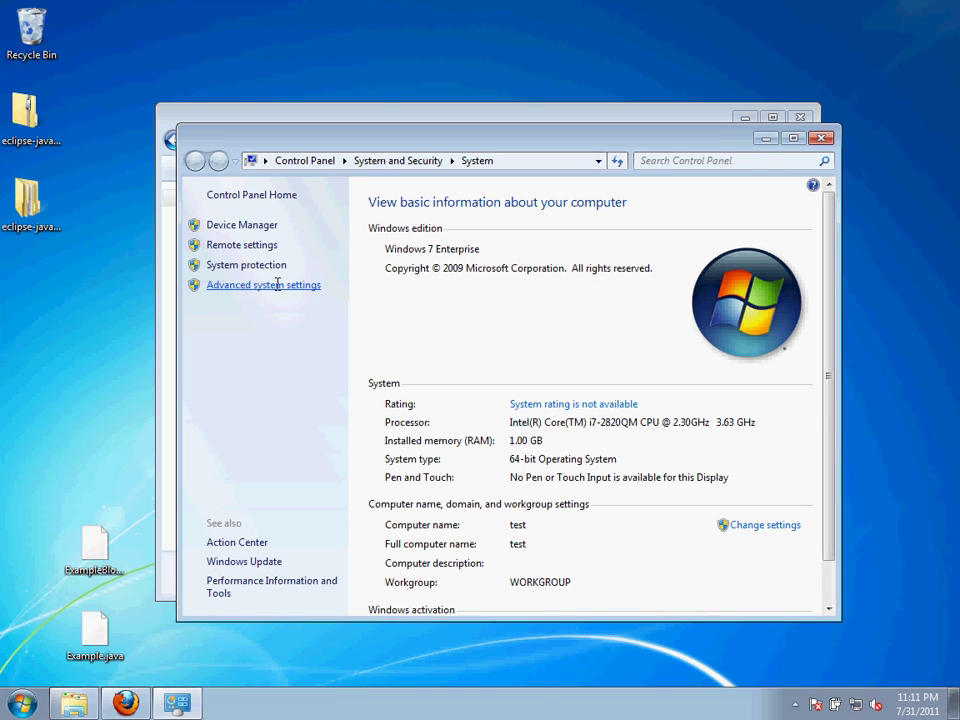
pyautogui.click(277, 284)
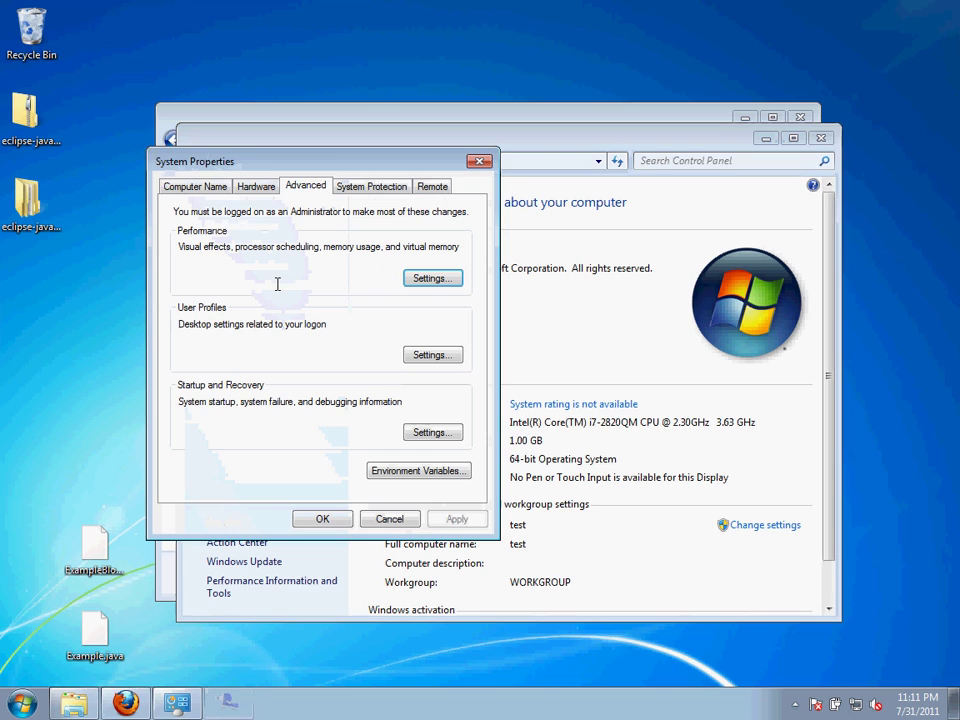
pyautogui.click(381, 468)
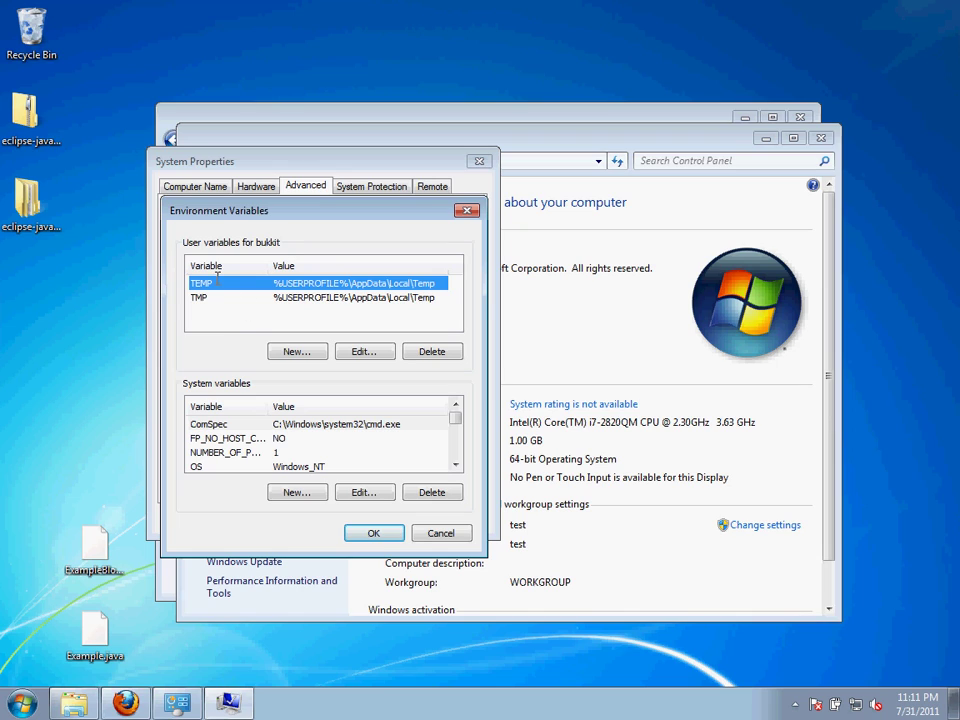
# Add user variable HOME set to the user's folder under C:\users, then close System and launch eclipse.exe
pyautogui.click(283, 351)
pyautogui.write('HOME')
pyautogui.press('Tab')
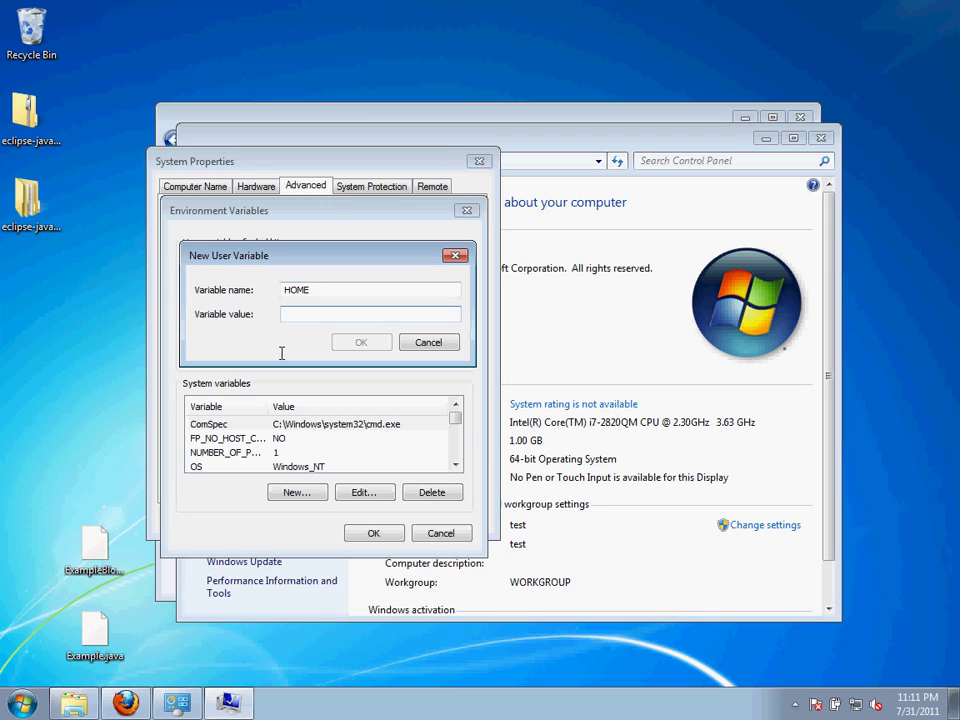
pyautogui.write('C:\\')
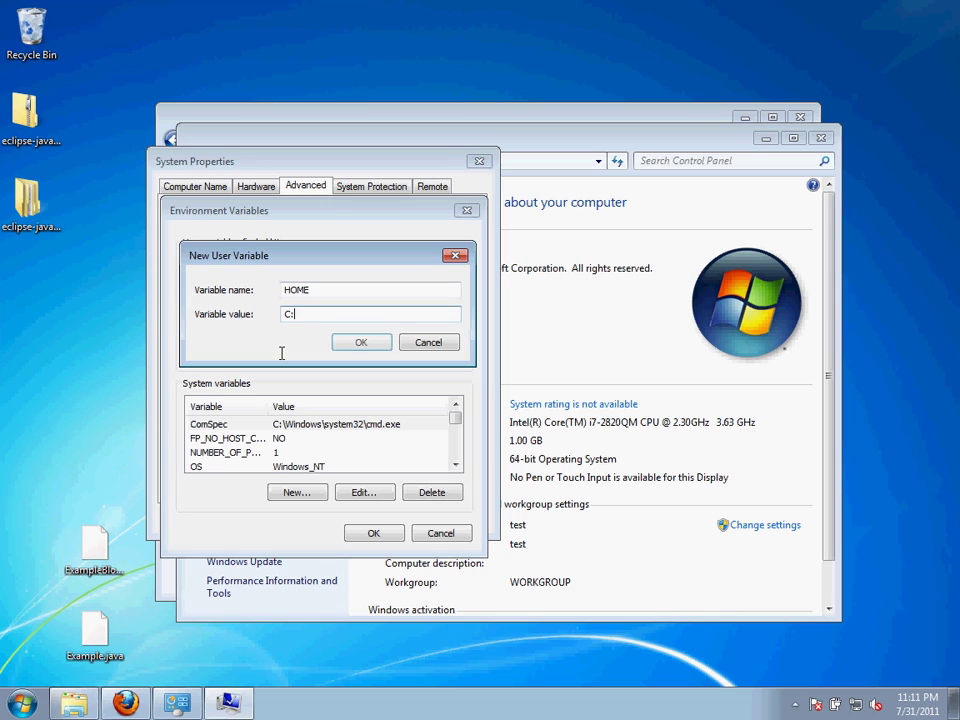
pyautogui.write('users\\bukkit')
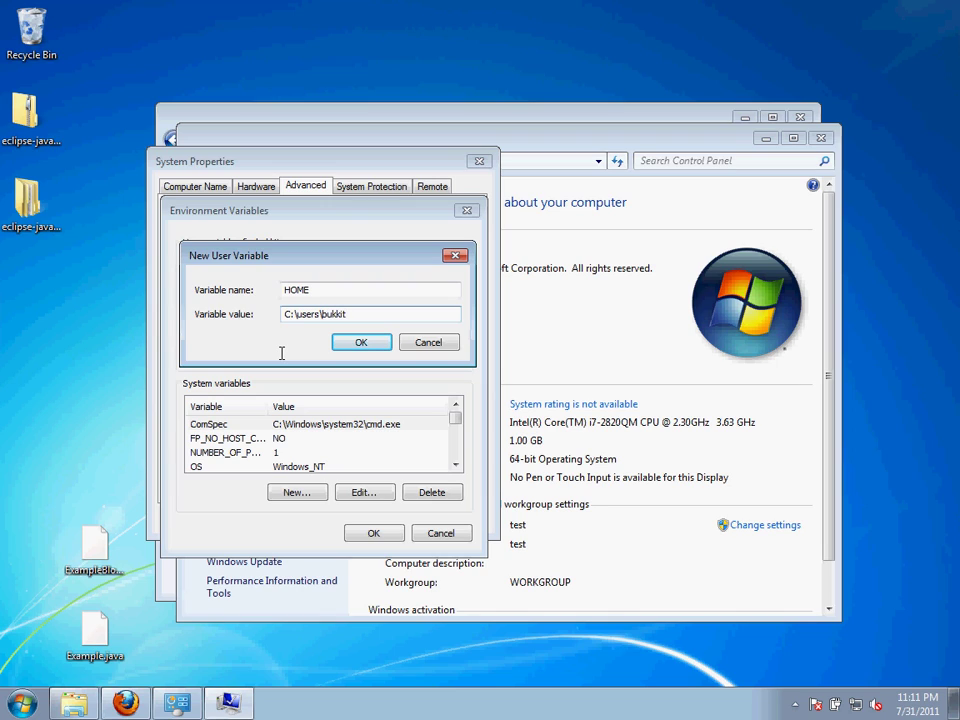
pyautogui.click(361, 342)
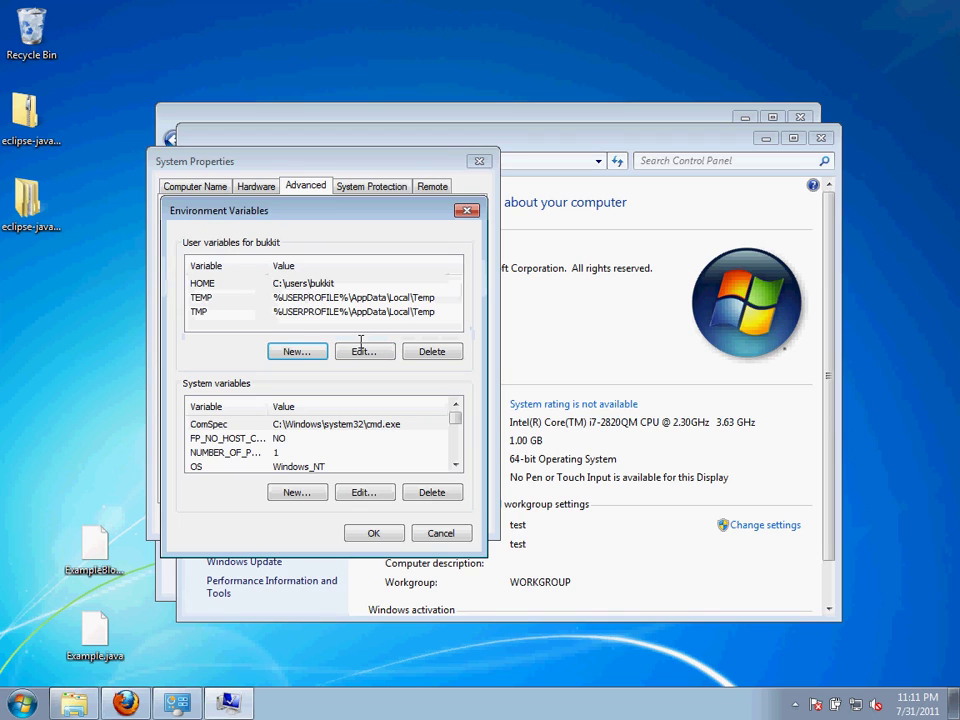
pyautogui.click(375, 532)
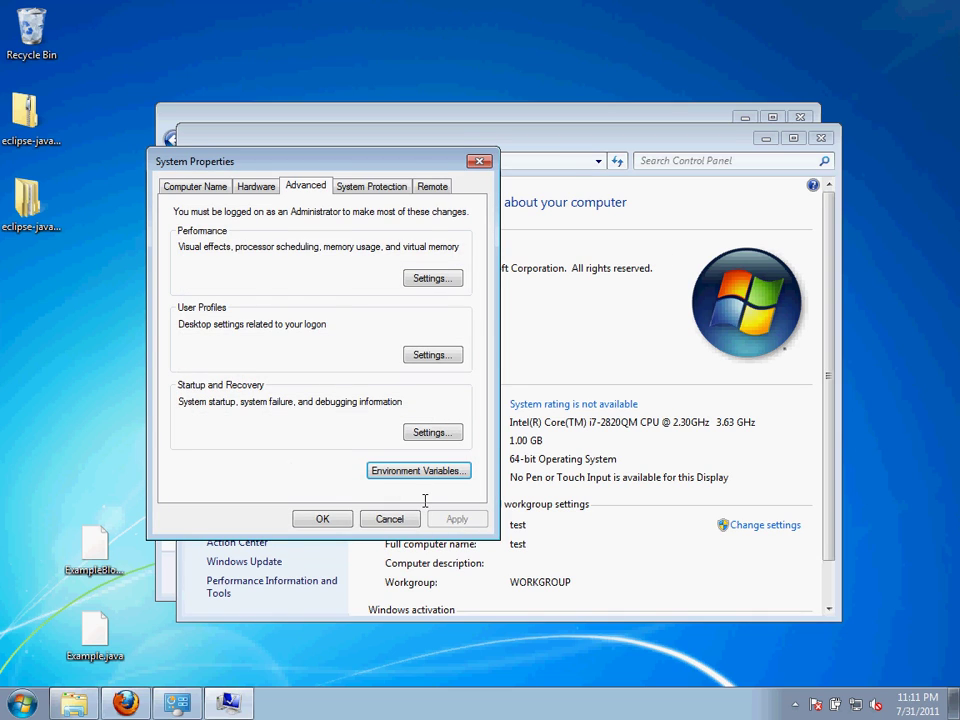
pyautogui.click(322, 518)
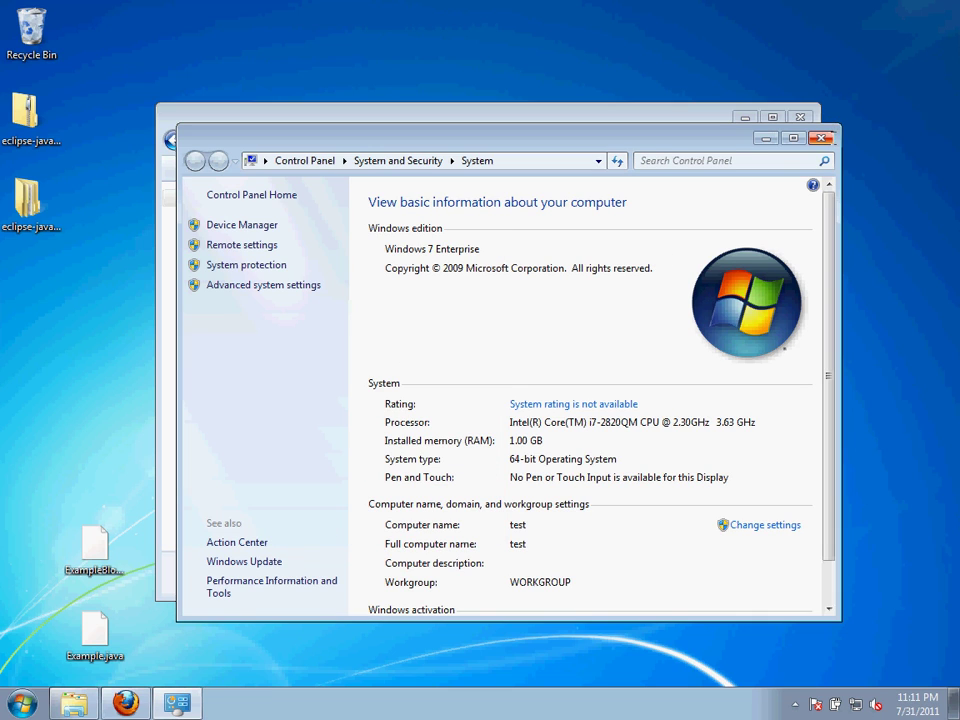
pyautogui.click(821, 137)
pyautogui.click(488, 358)
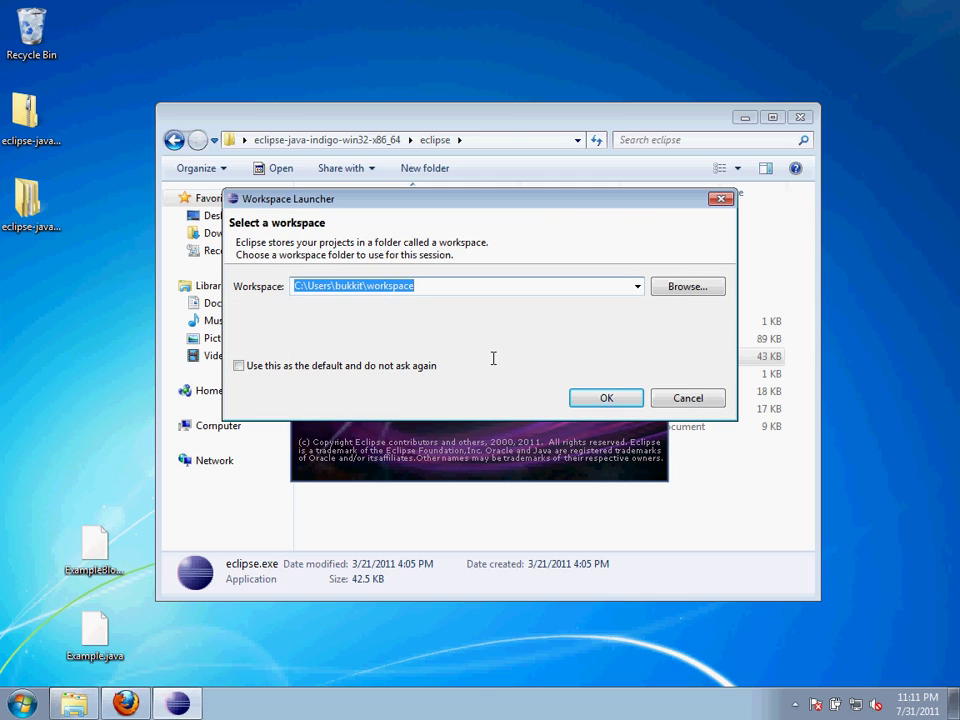
# Start Eclipse in the suggested workspace, expand EGit github Tutorial, and open the Help menu
pyautogui.click(606, 398)
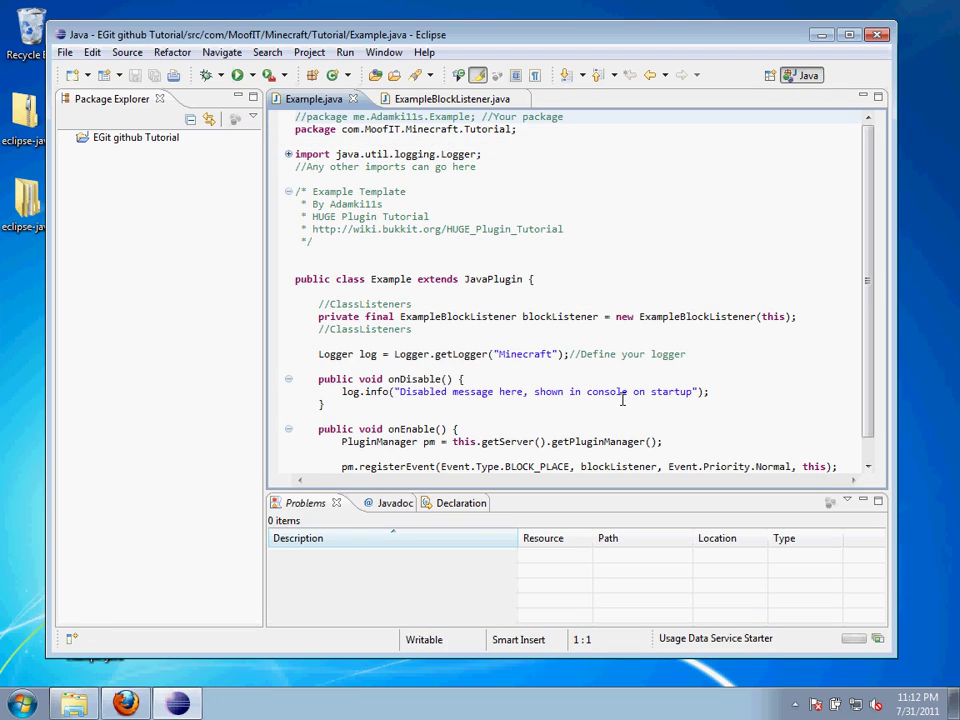
pyautogui.click(68, 138)
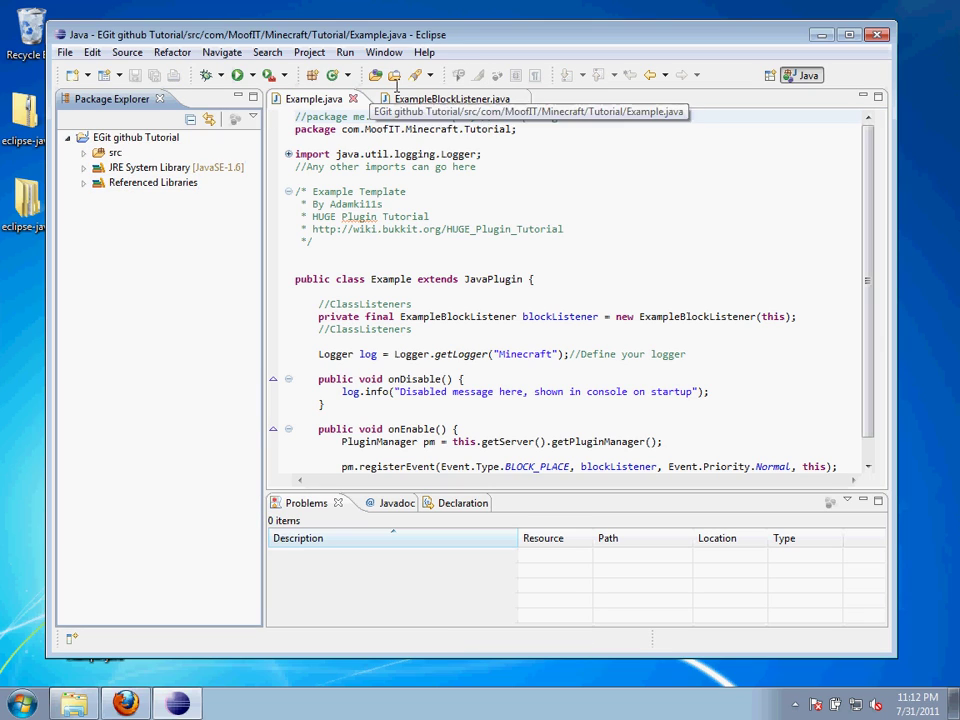
pyautogui.click(424, 52)
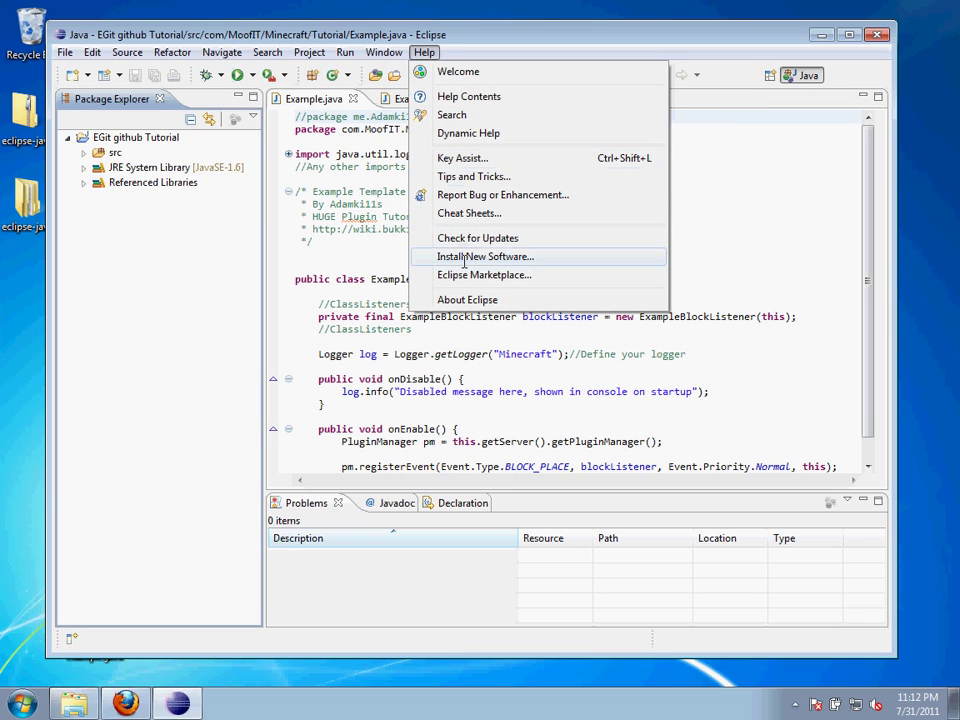
# In Install New Software, filter All Available Sites by 'egit' and tick Eclipse EGit
pyautogui.click(545, 256)
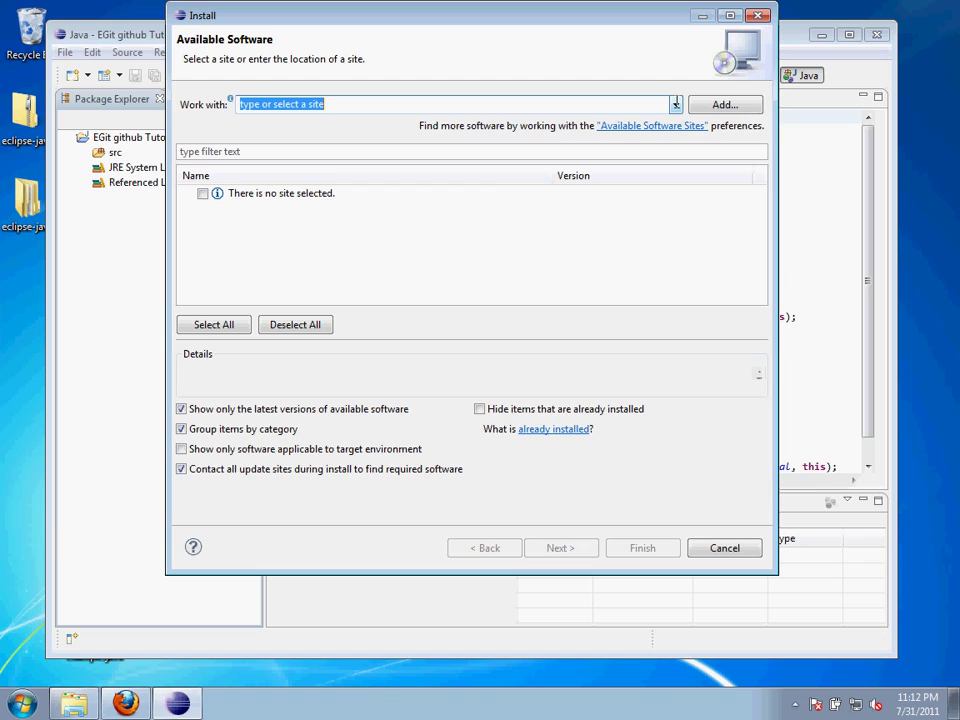
pyautogui.click(676, 104)
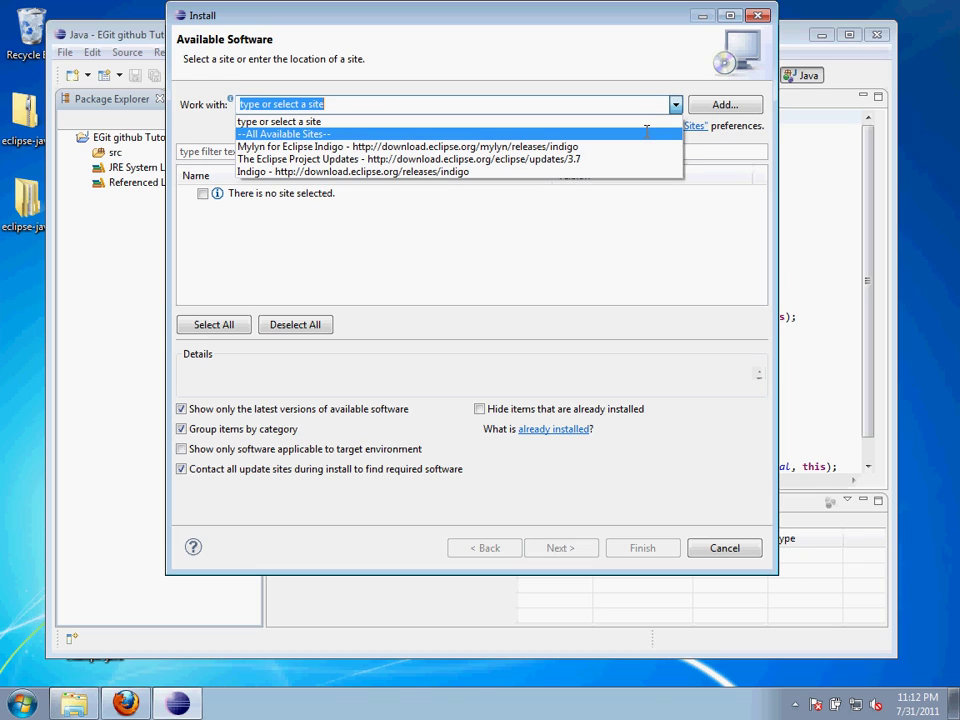
pyautogui.click(646, 132)
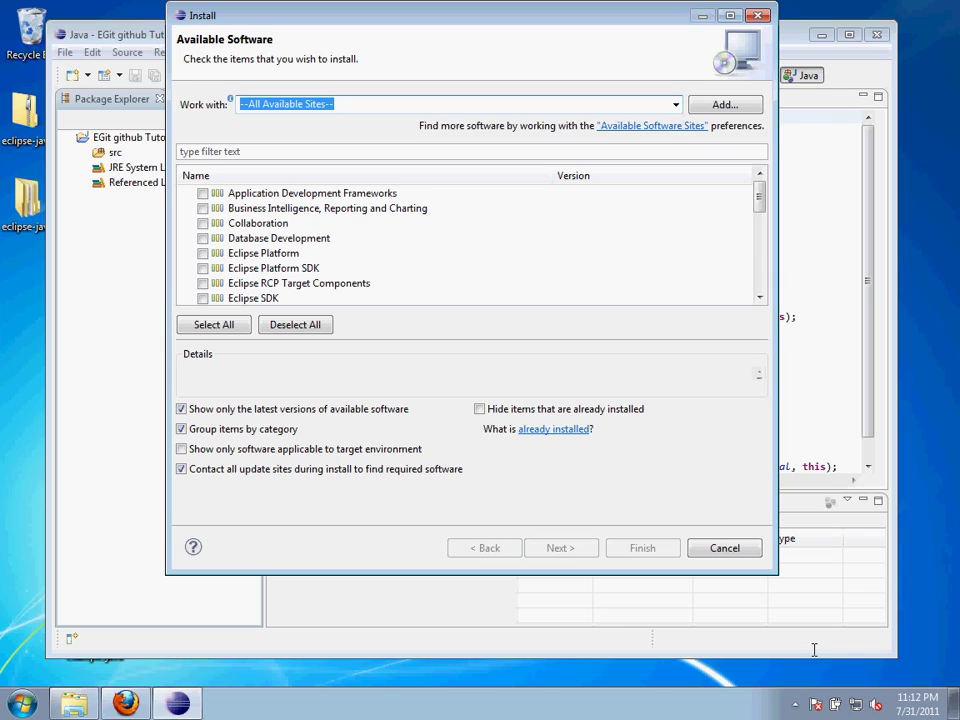
pyautogui.click(625, 153)
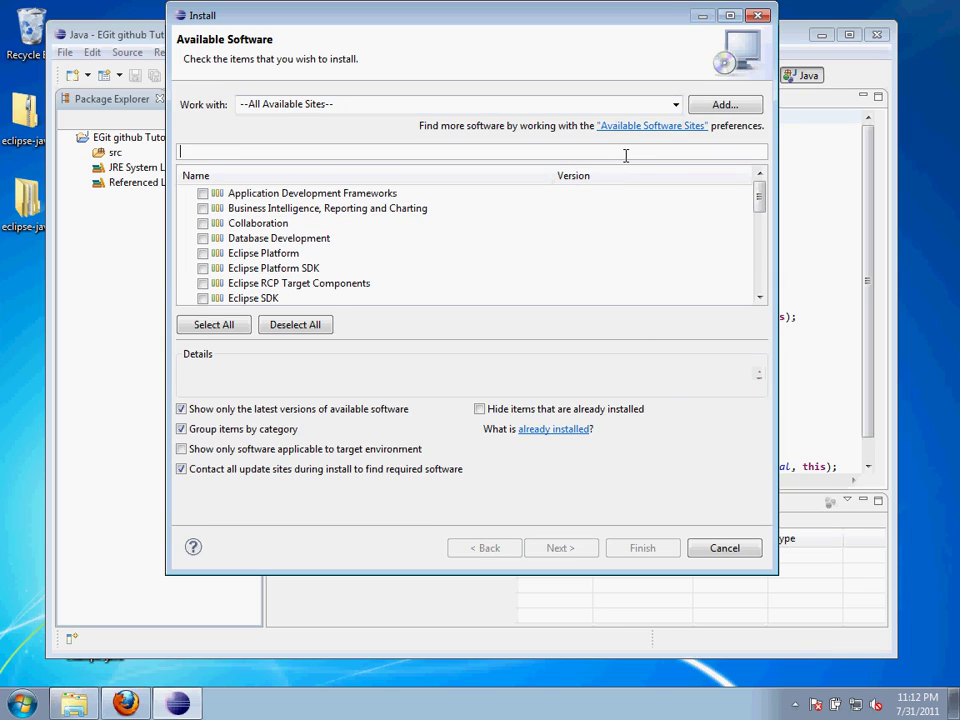
pyautogui.write('egit')
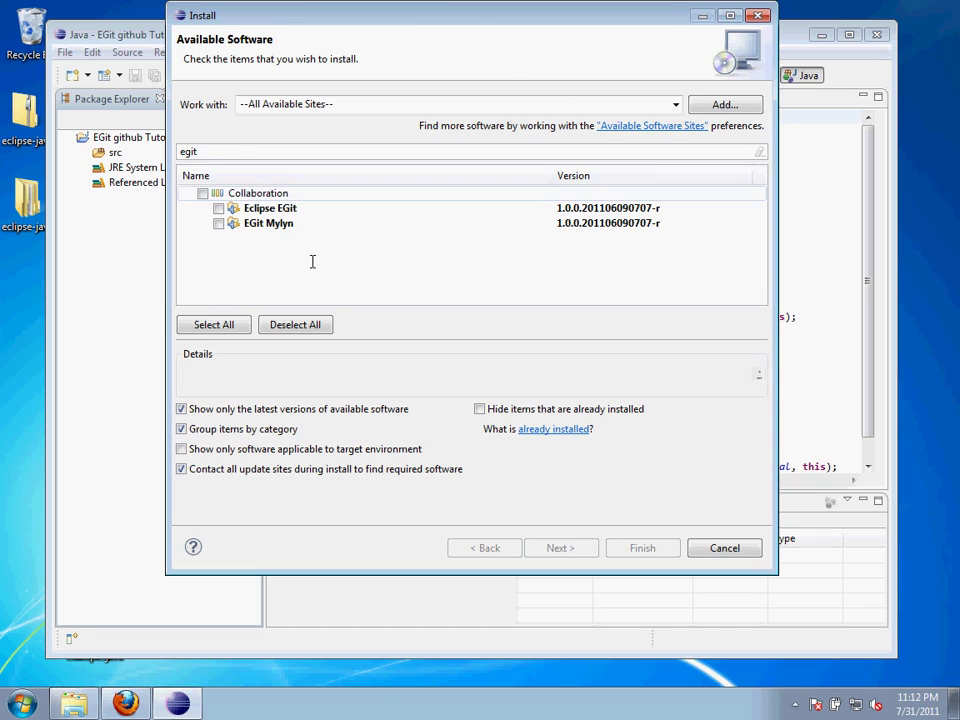
pyautogui.click(219, 208)
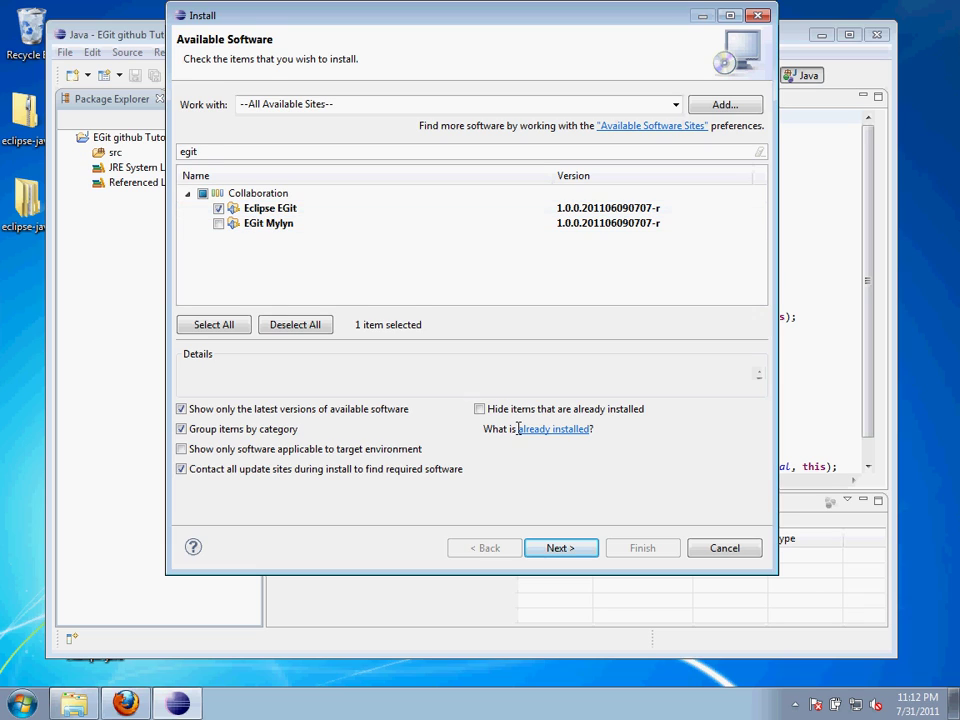
# Step through the install requirements, accept the licence, and finish to begin installing EGit
pyautogui.click(572, 547)
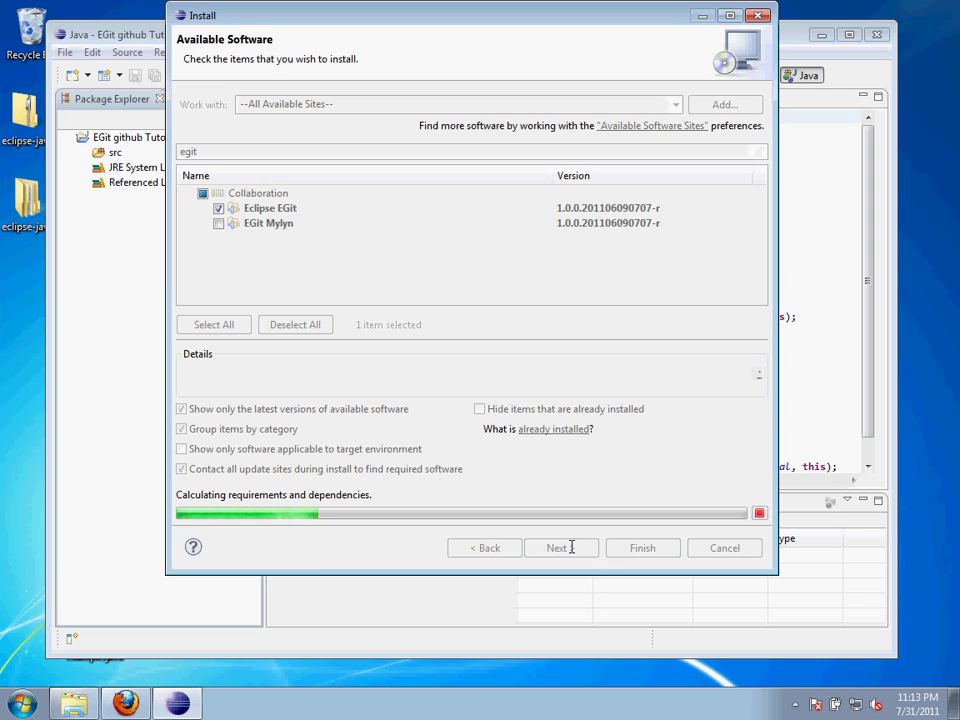
pyautogui.click(572, 547)
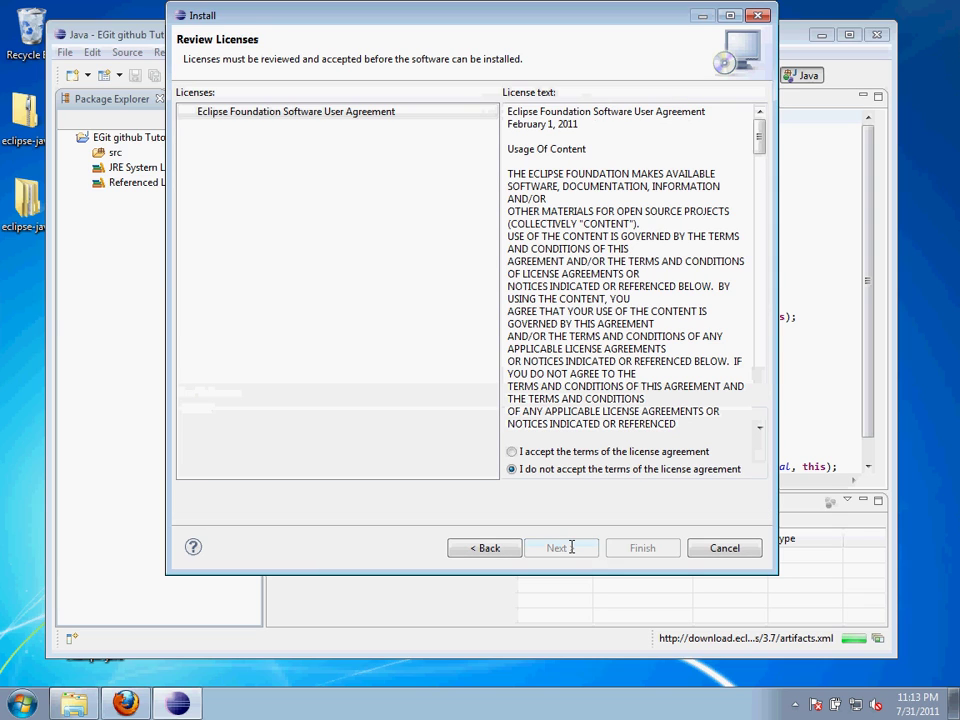
pyautogui.click(553, 454)
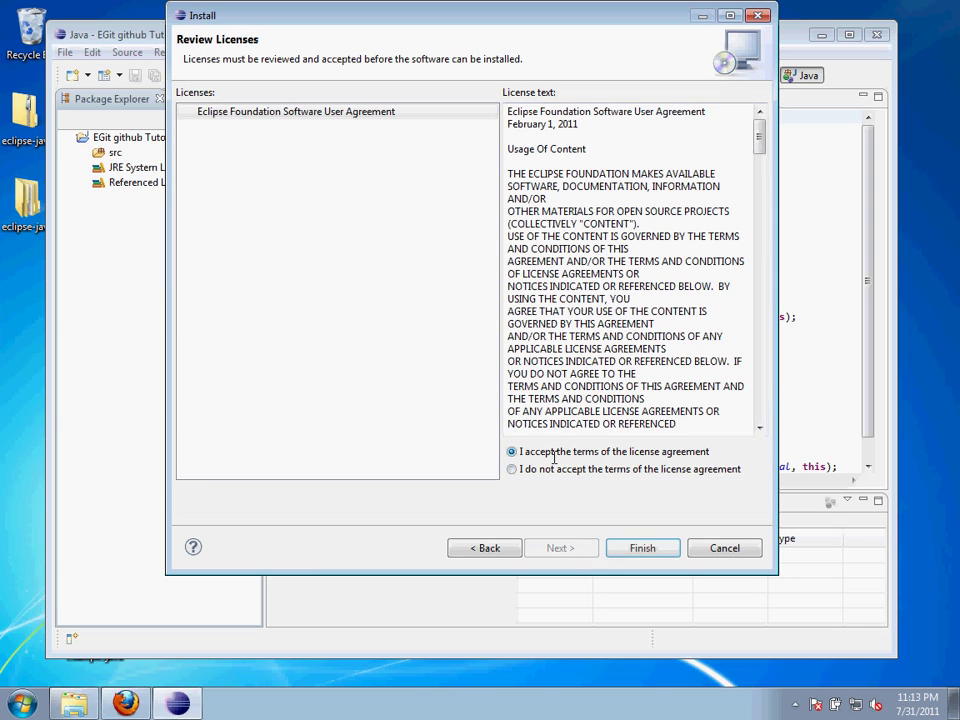
pyautogui.click(637, 548)
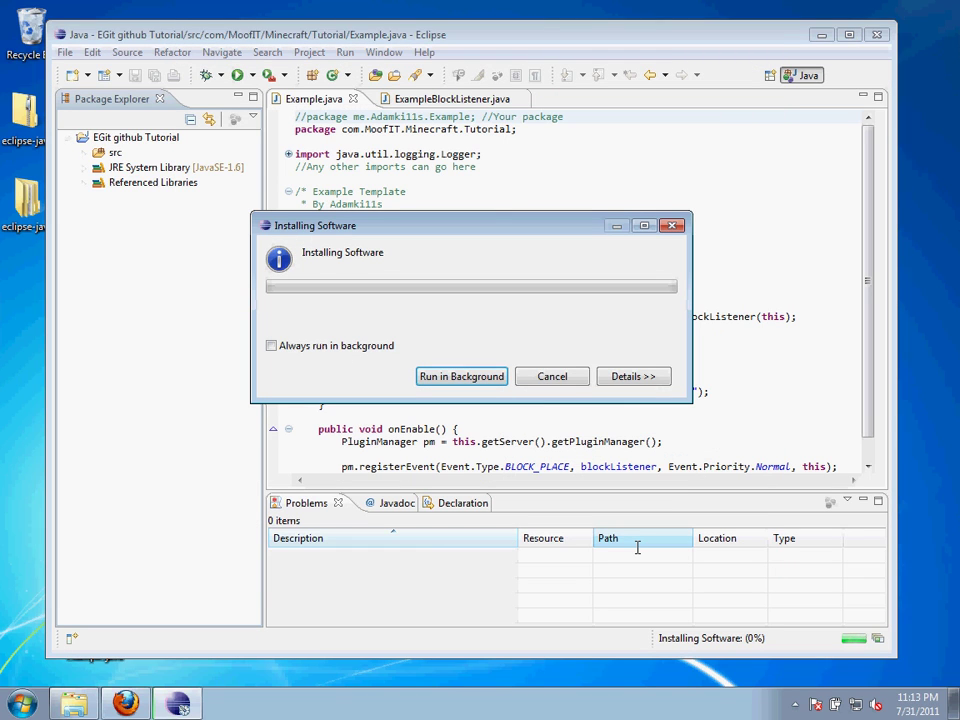
# Watch the EGit installation details, then restart Eclipse when prompted
pyautogui.click(646, 379)
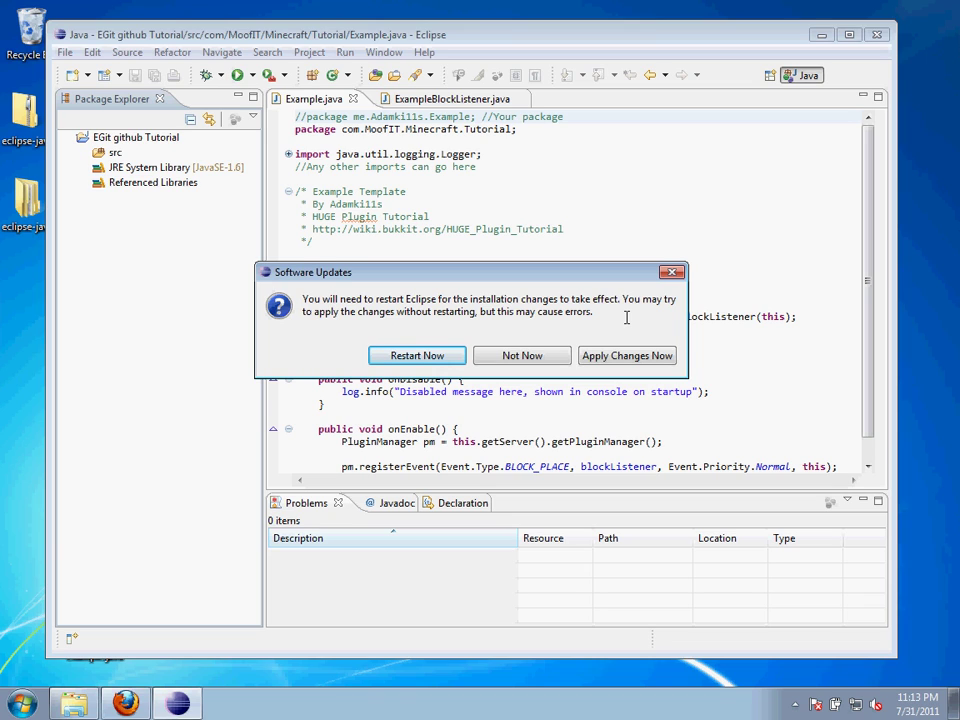
pyautogui.click(452, 355)
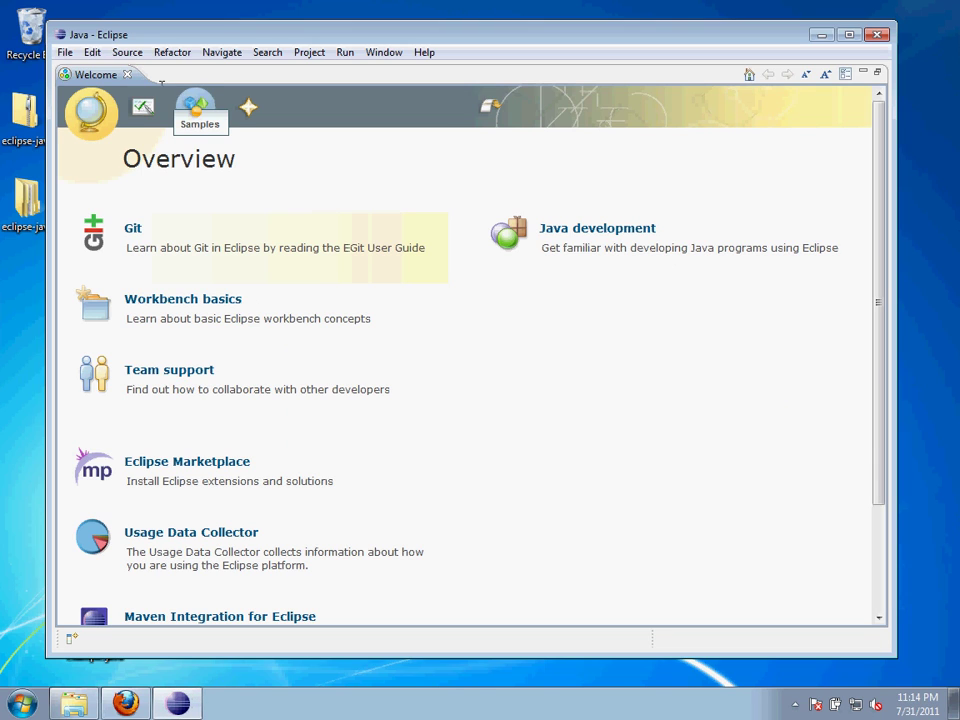
# Close the Welcome page and open Preferences at General > Network Connections > SSH2 > Key Management
pyautogui.click(127, 75)
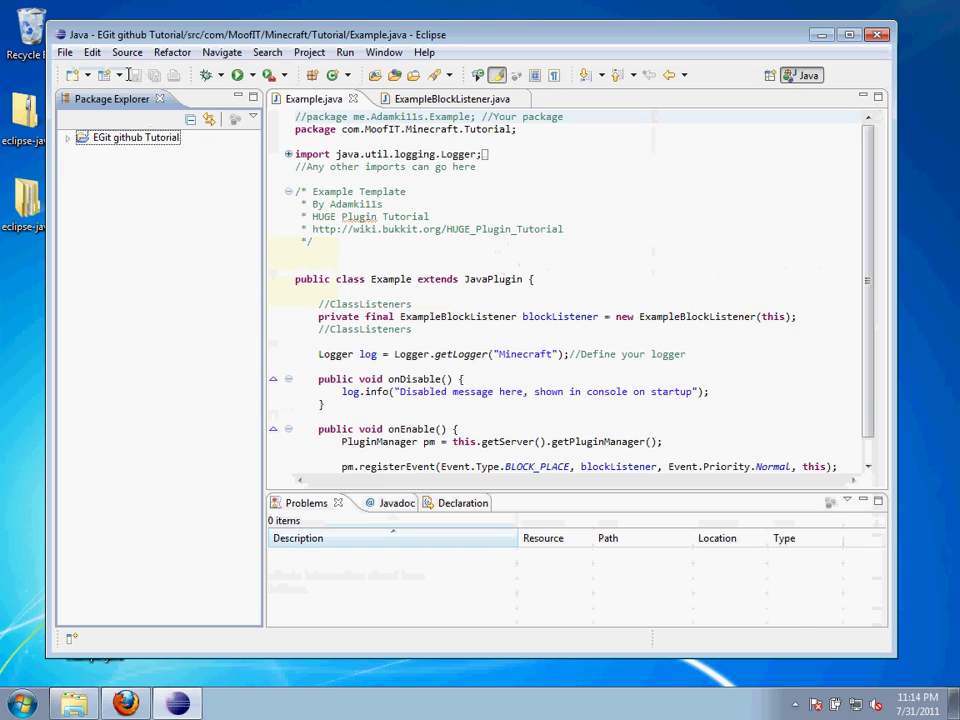
pyautogui.click(66, 54)
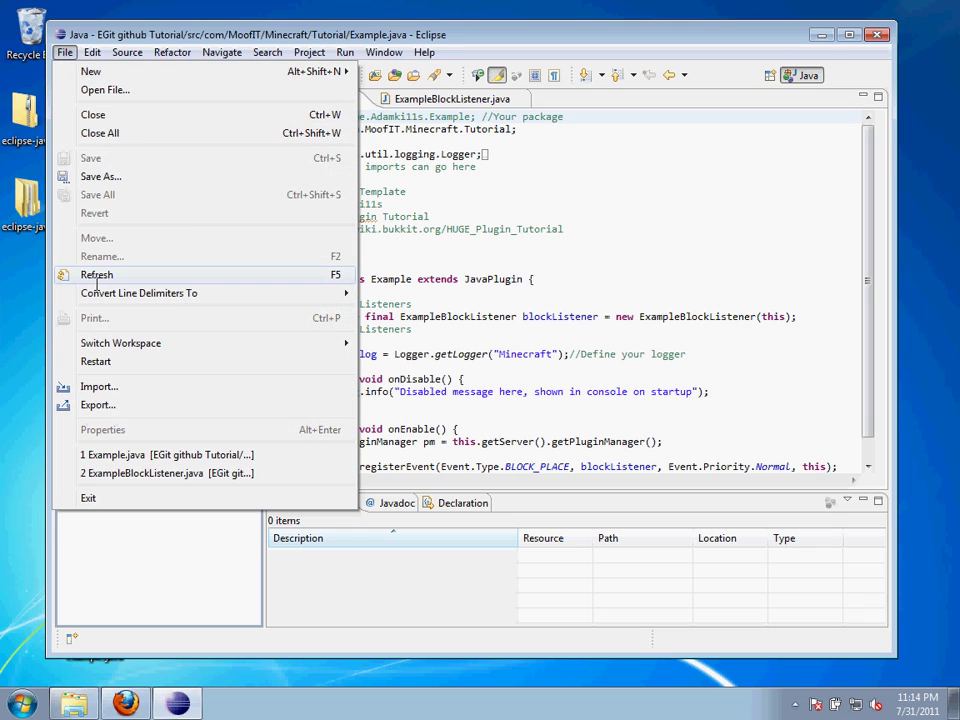
pyautogui.click(384, 52)
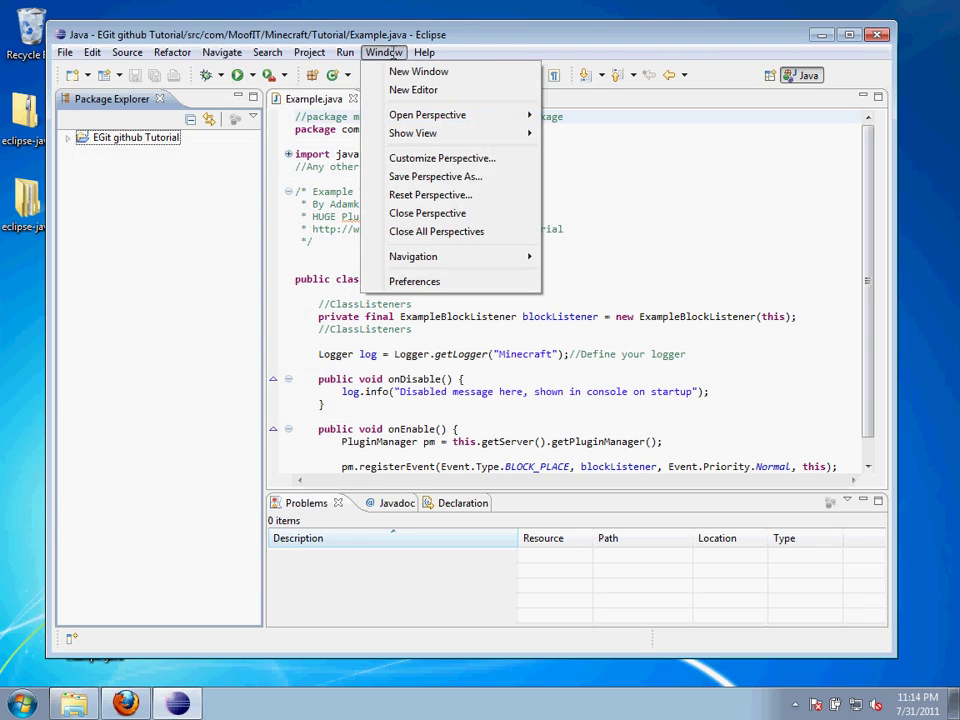
pyautogui.click(459, 280)
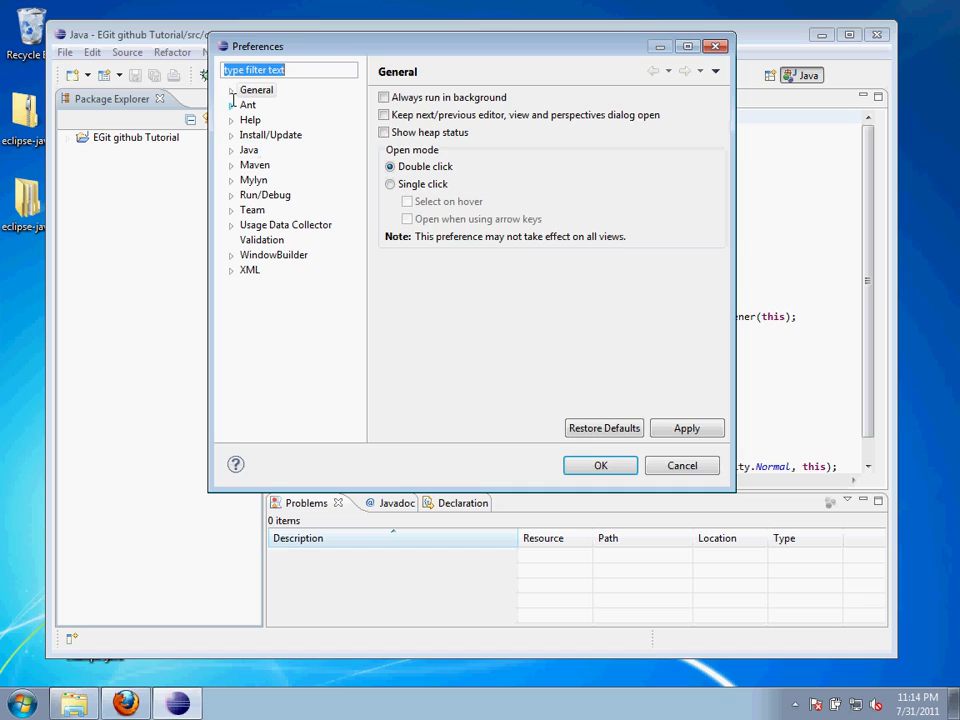
pyautogui.click(231, 90)
pyautogui.click(247, 180)
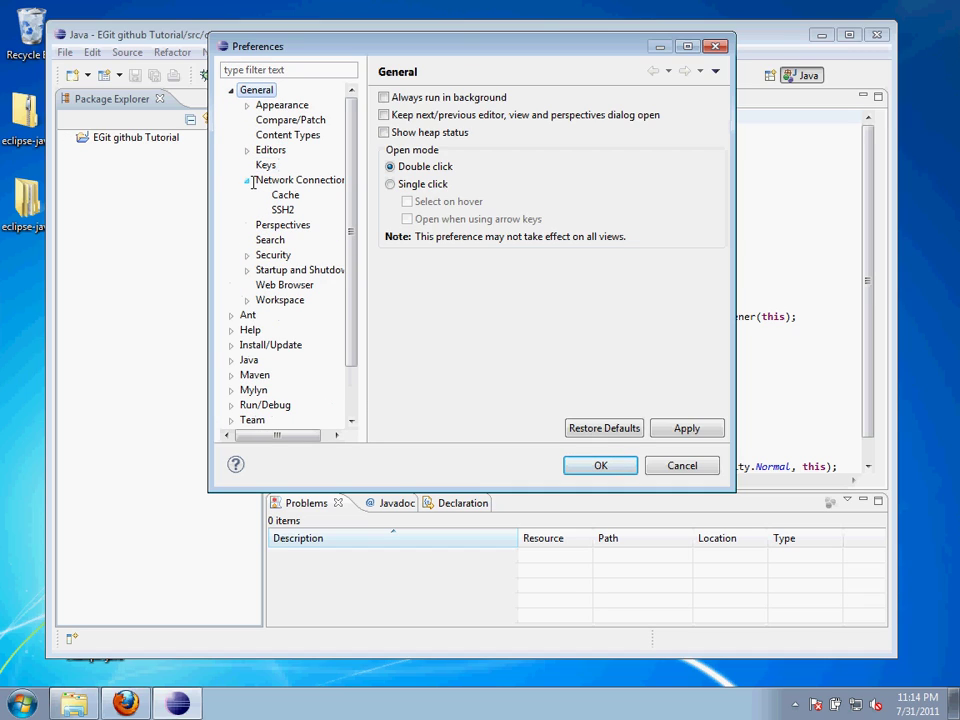
pyautogui.click(279, 209)
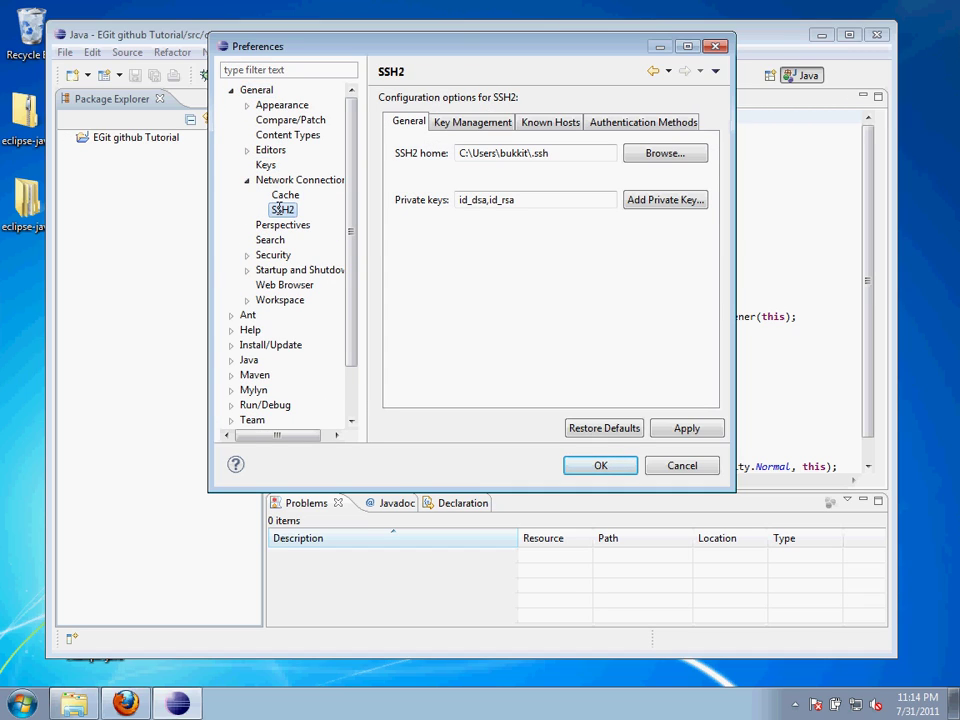
pyautogui.click(494, 124)
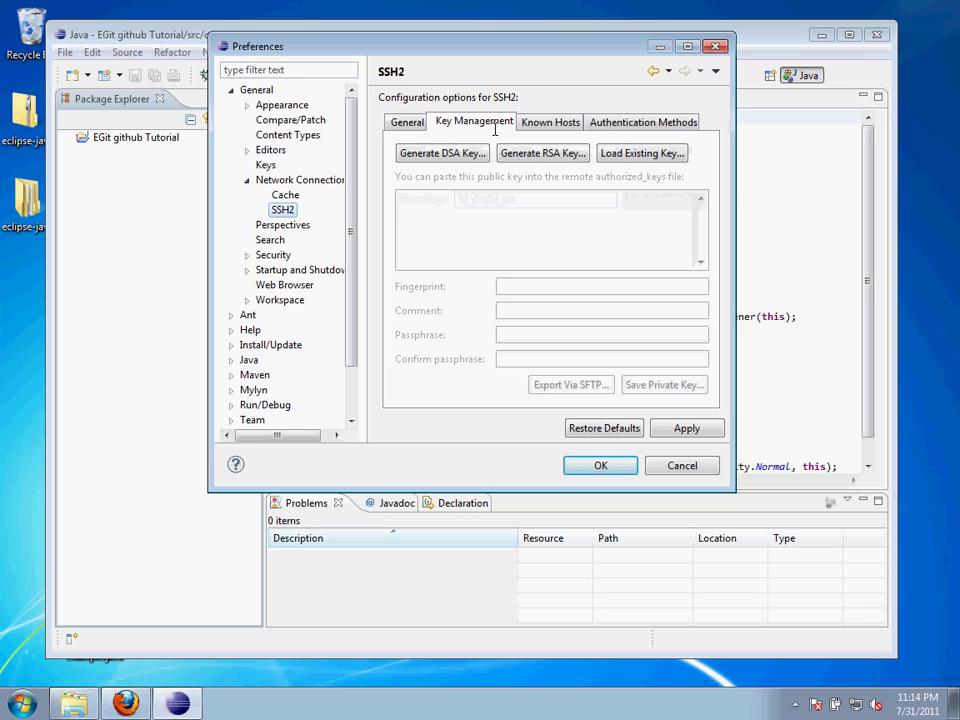
# Generate a DSA key, save it without passphrase as id_dsa in a new .ssh folder
pyautogui.click(450, 154)
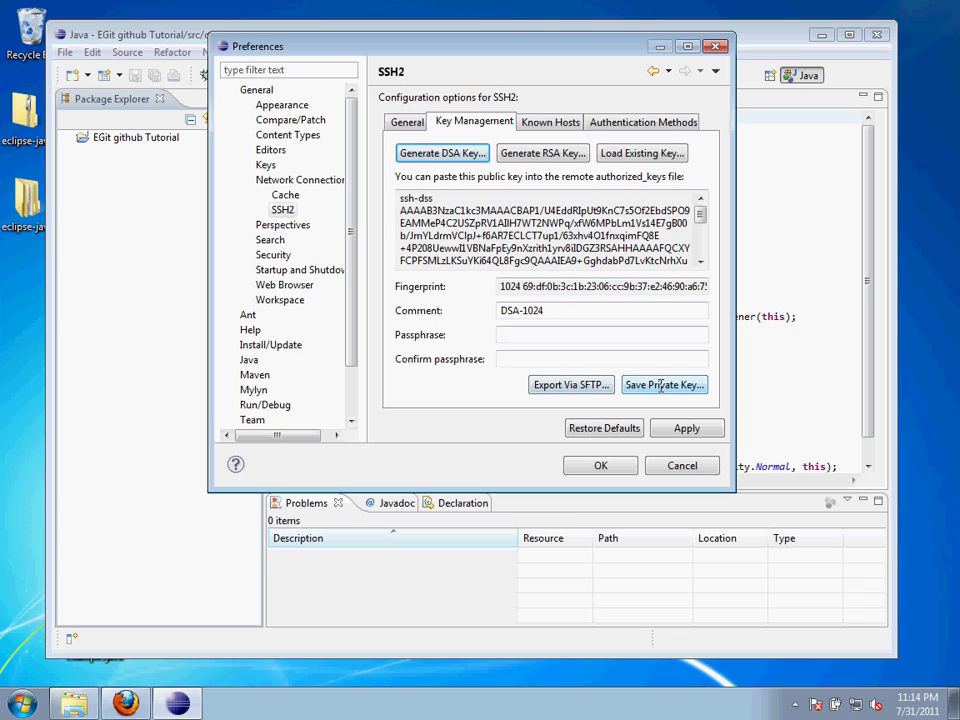
pyautogui.click(660, 385)
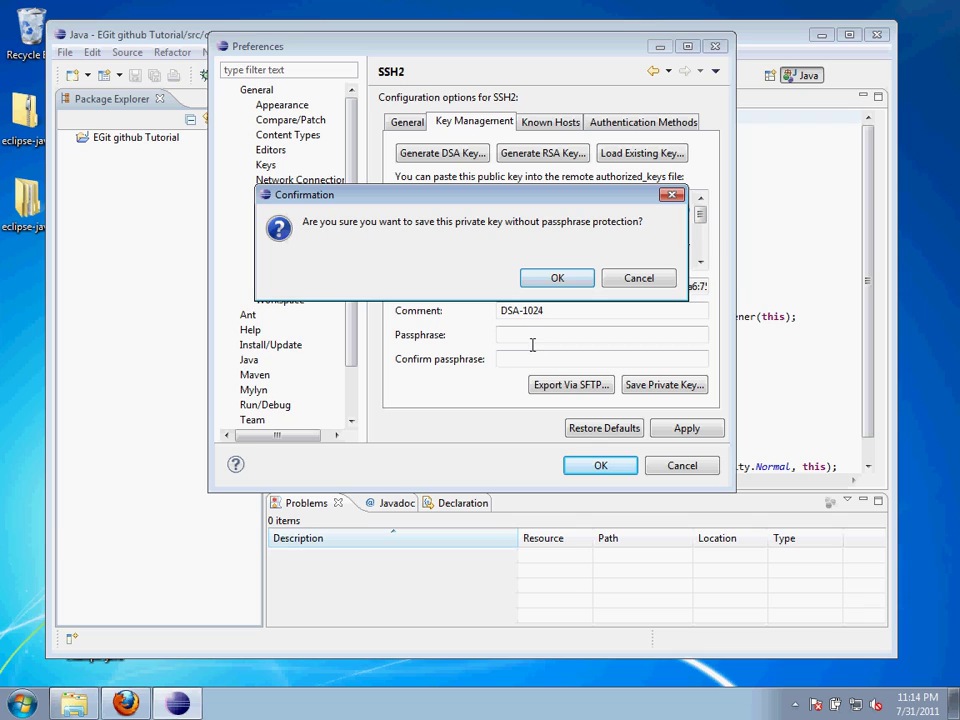
pyautogui.click(566, 281)
pyautogui.click(566, 280)
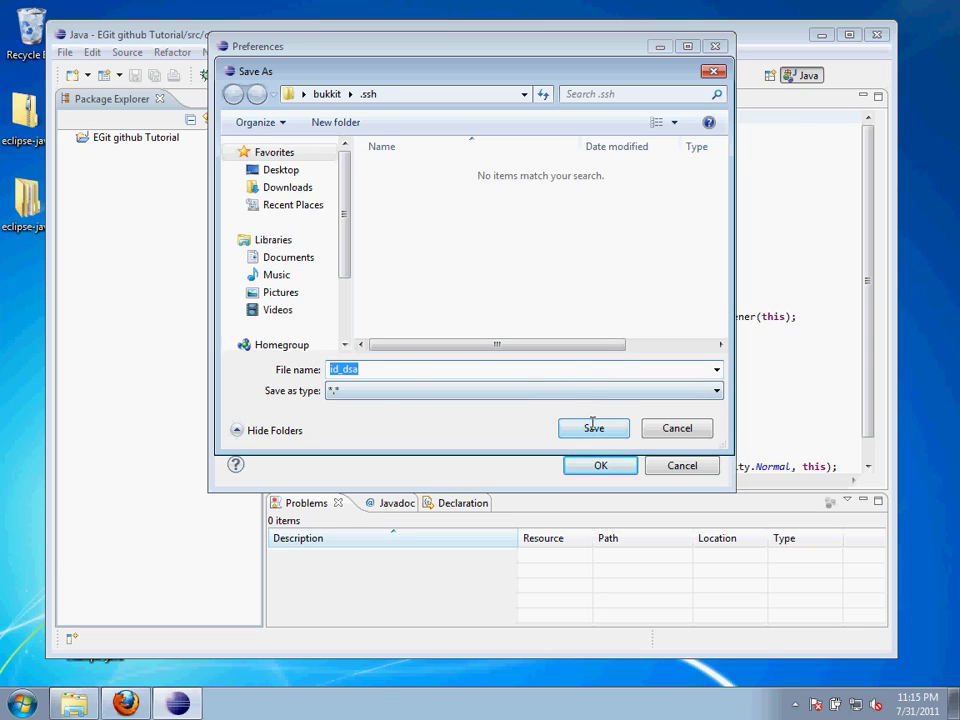
pyautogui.click(591, 424)
pyautogui.click(638, 281)
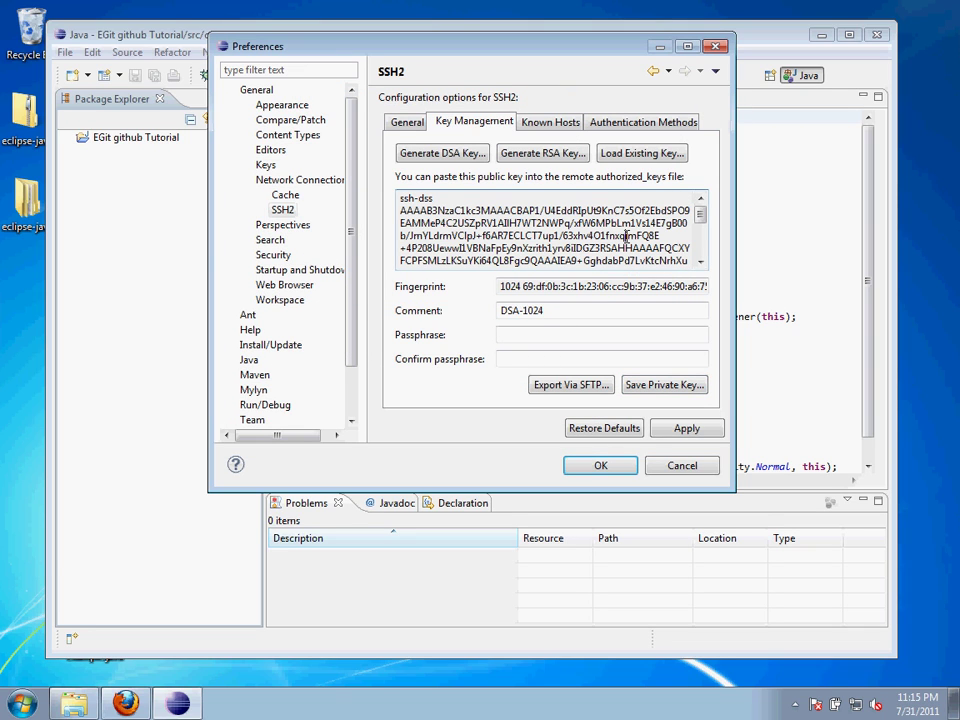
pyautogui.hotkey('ctrl', 'a')
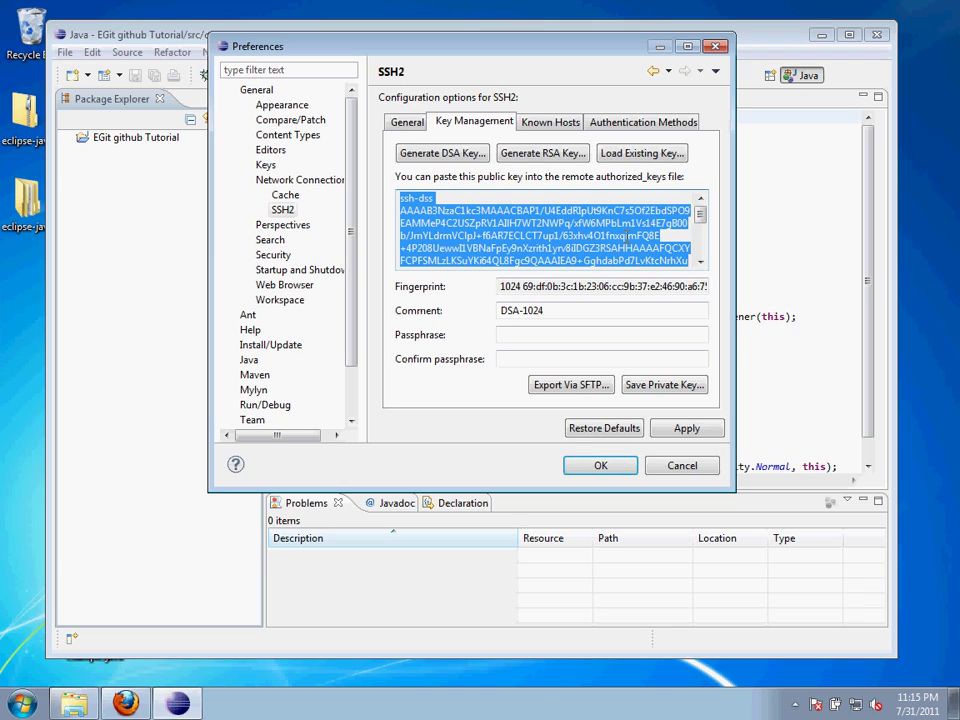
pyautogui.click(601, 466)
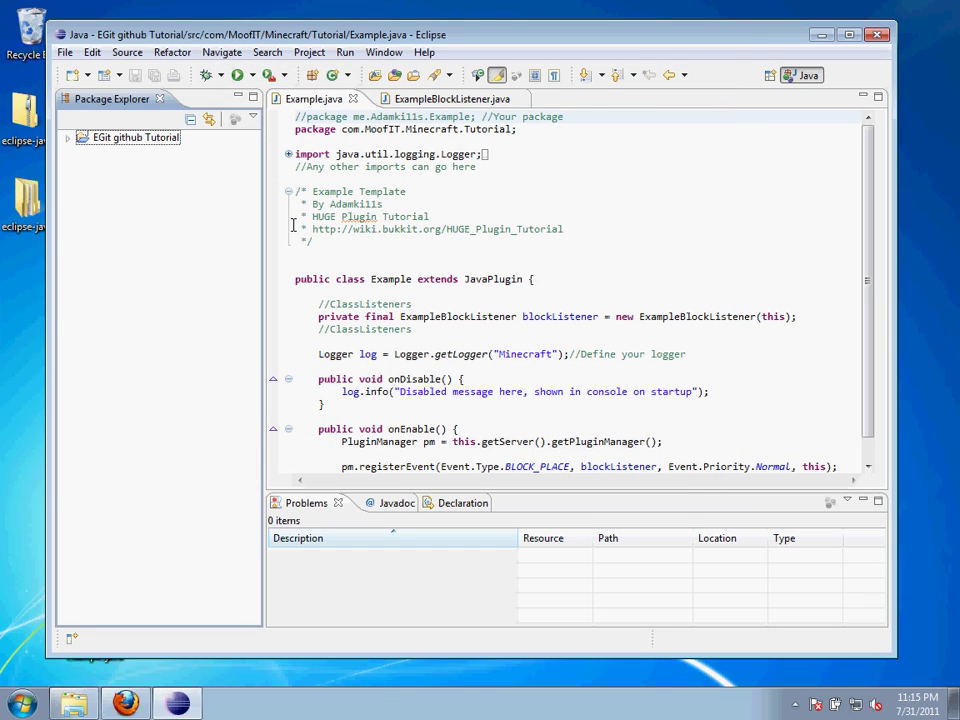
# Share the EGit github Tutorial project via Team > Share Project, choosing Git as repository type
pyautogui.click(69, 138)
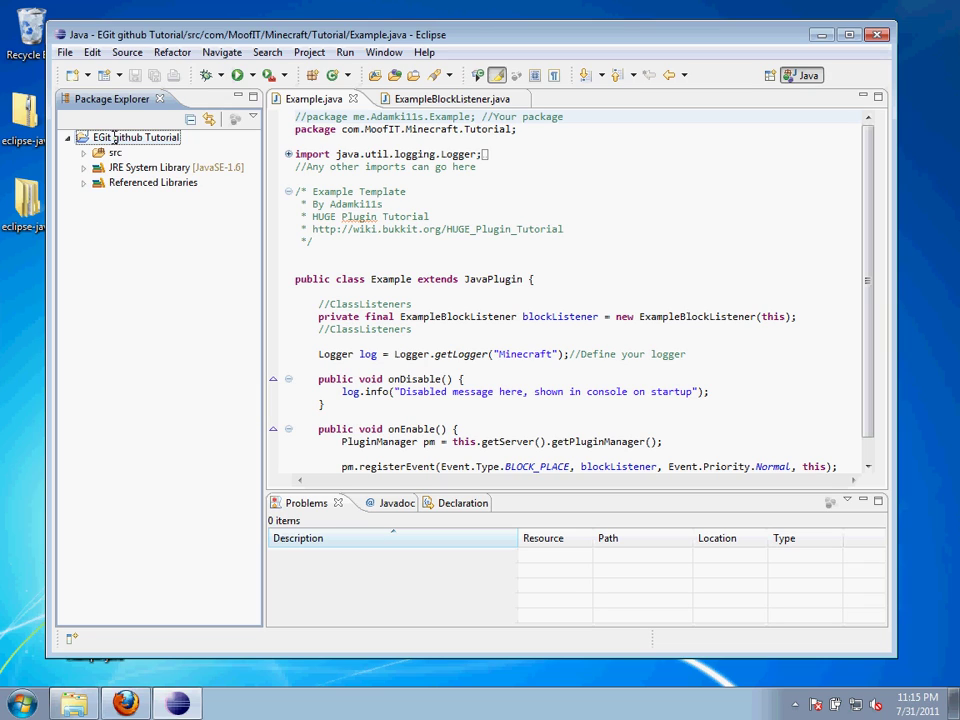
pyautogui.rightClick(117, 137)
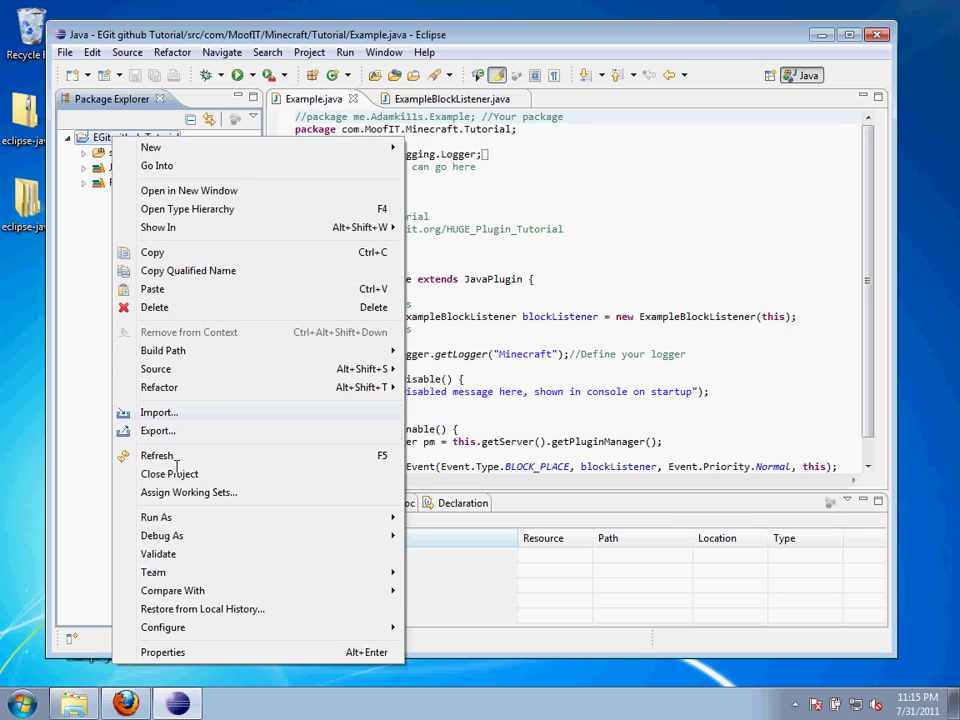
pyautogui.moveTo(180, 574)
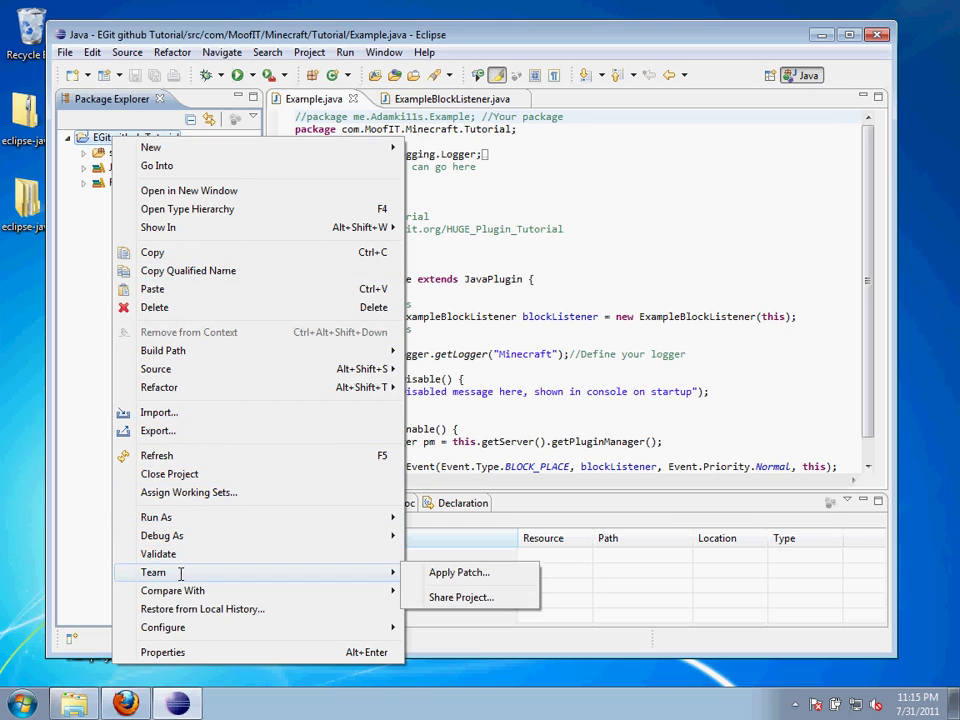
pyautogui.click(479, 598)
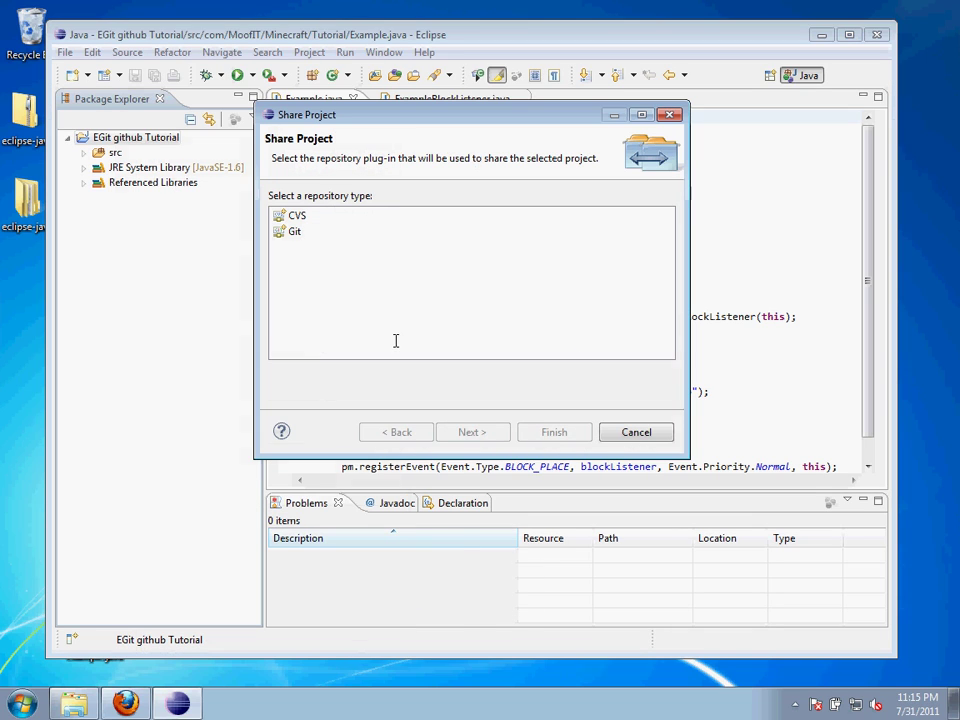
pyautogui.click(295, 233)
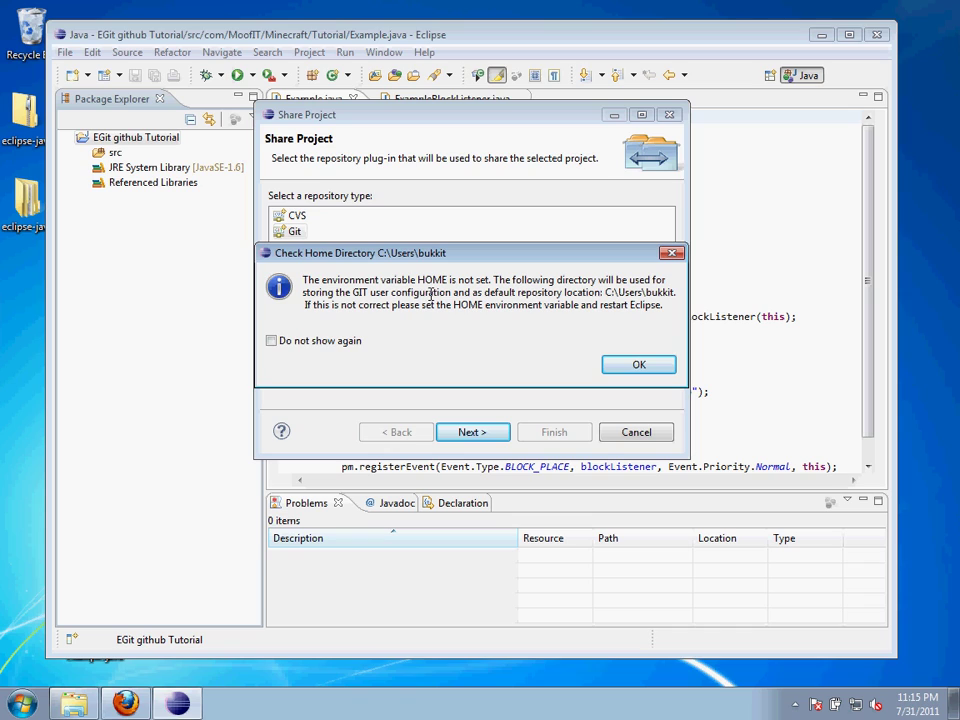
pyautogui.click(639, 365)
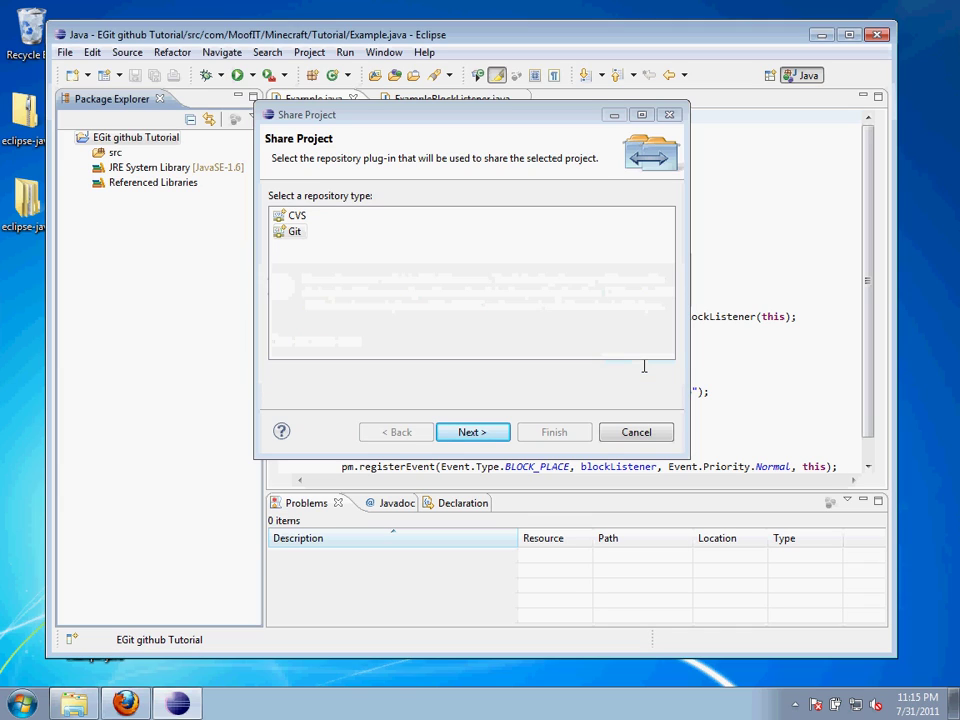
pyautogui.click(487, 432)
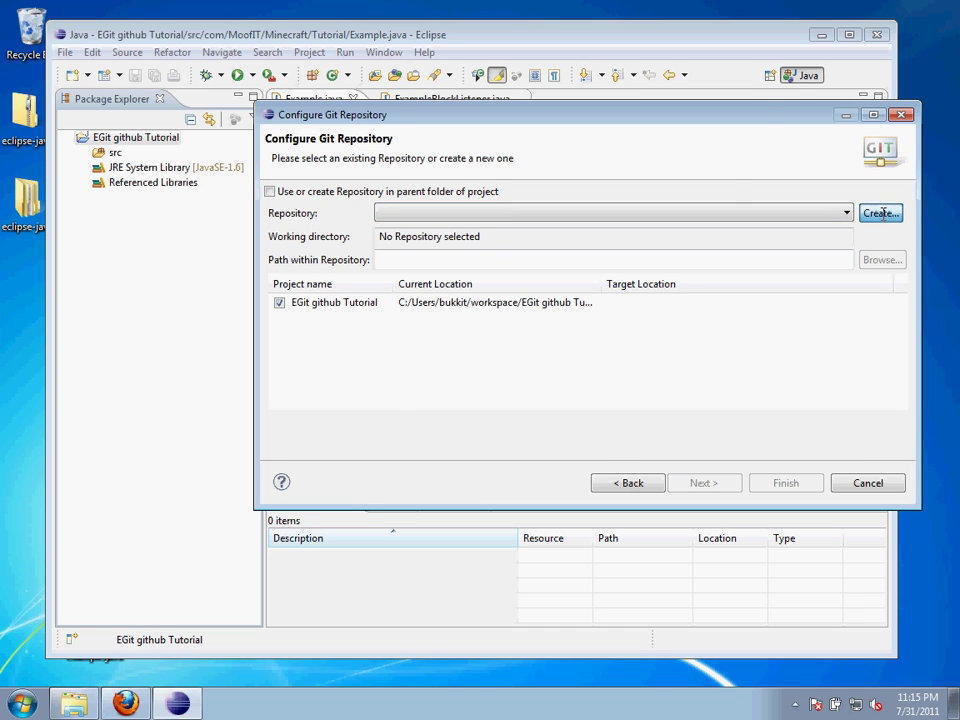
# Create a new Git repository named 'EGit github Tutorial'
pyautogui.click(881, 213)
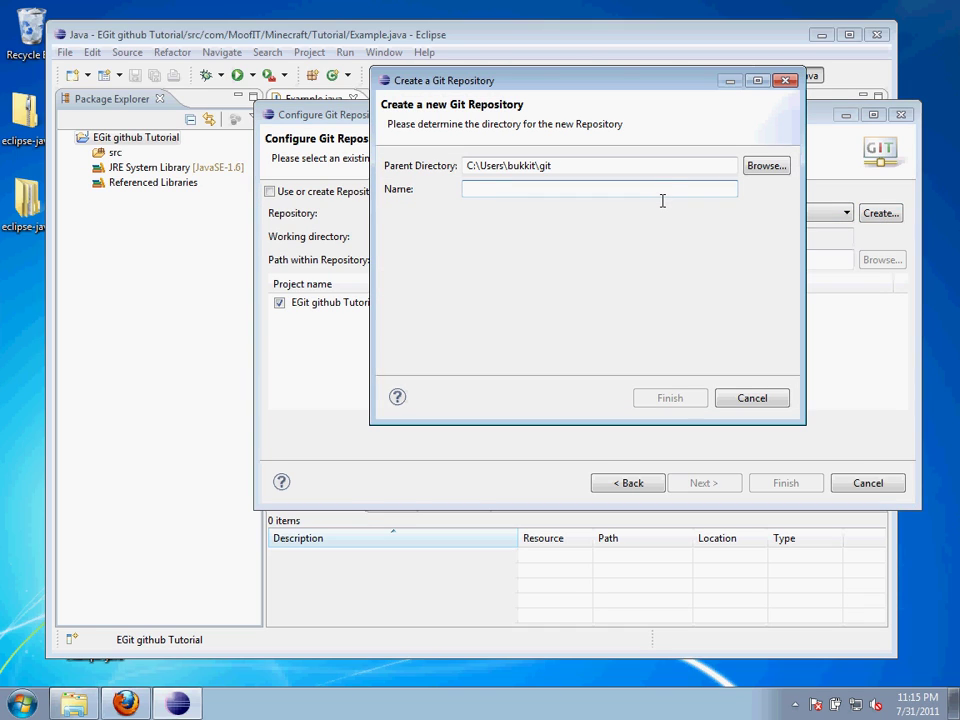
pyautogui.write('EG')
pyautogui.write('github ')
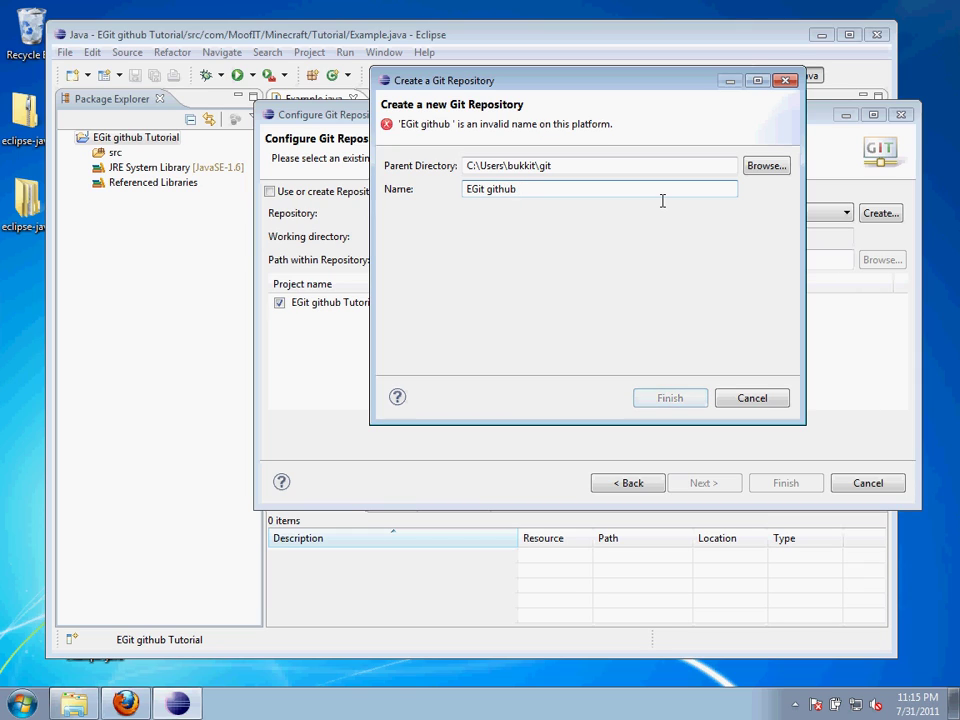
pyautogui.write('Tutorial')
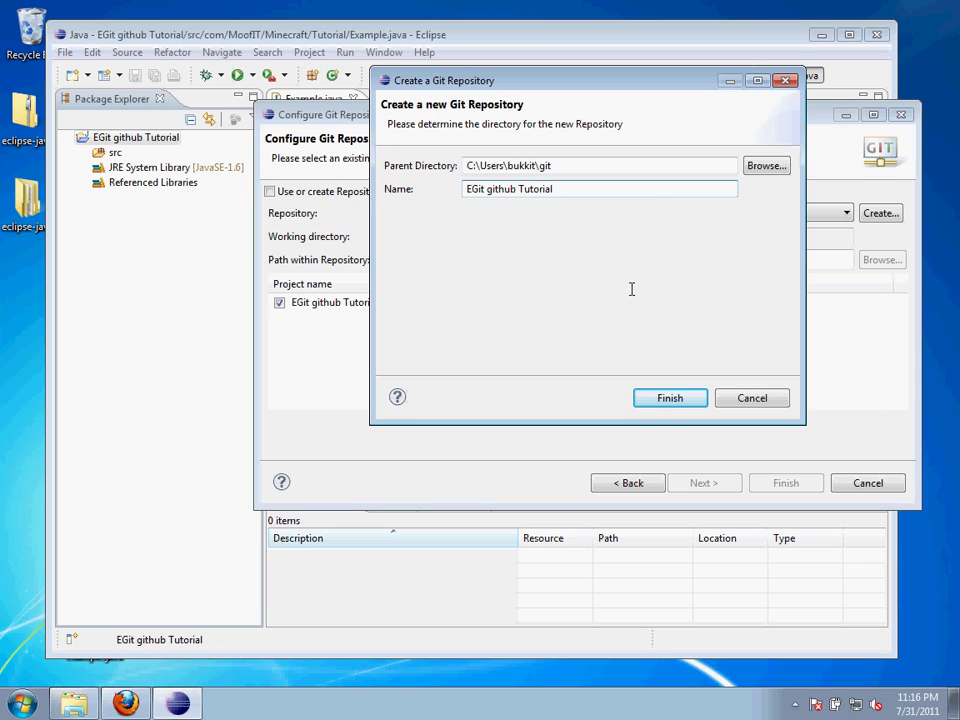
pyautogui.click(657, 397)
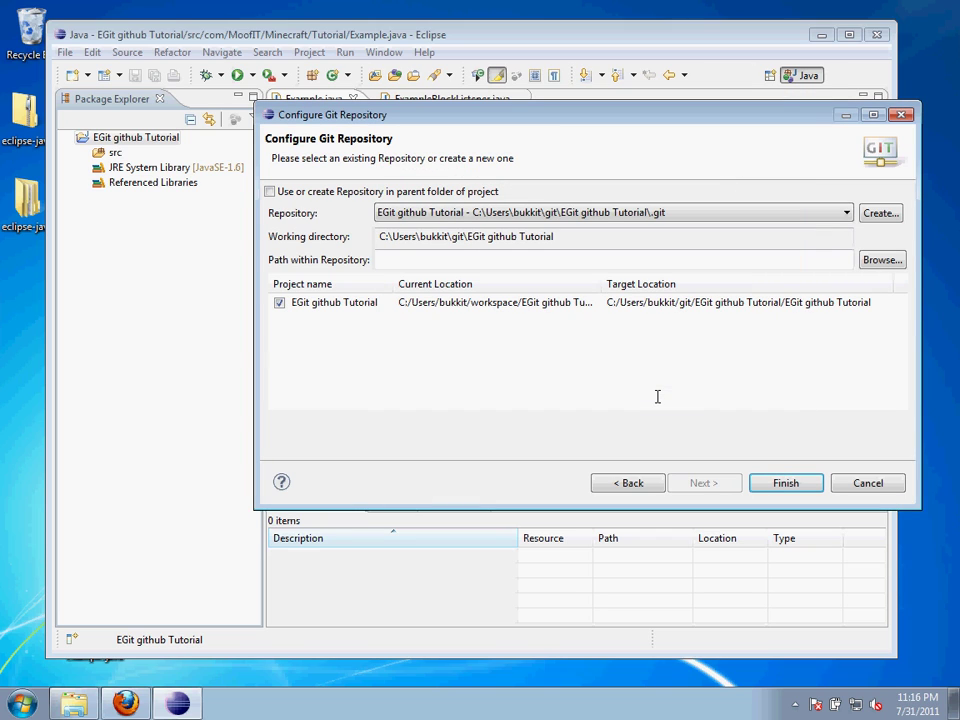
# Finish sharing the project into the EGit github Tutorial repository
pyautogui.click(785, 483)
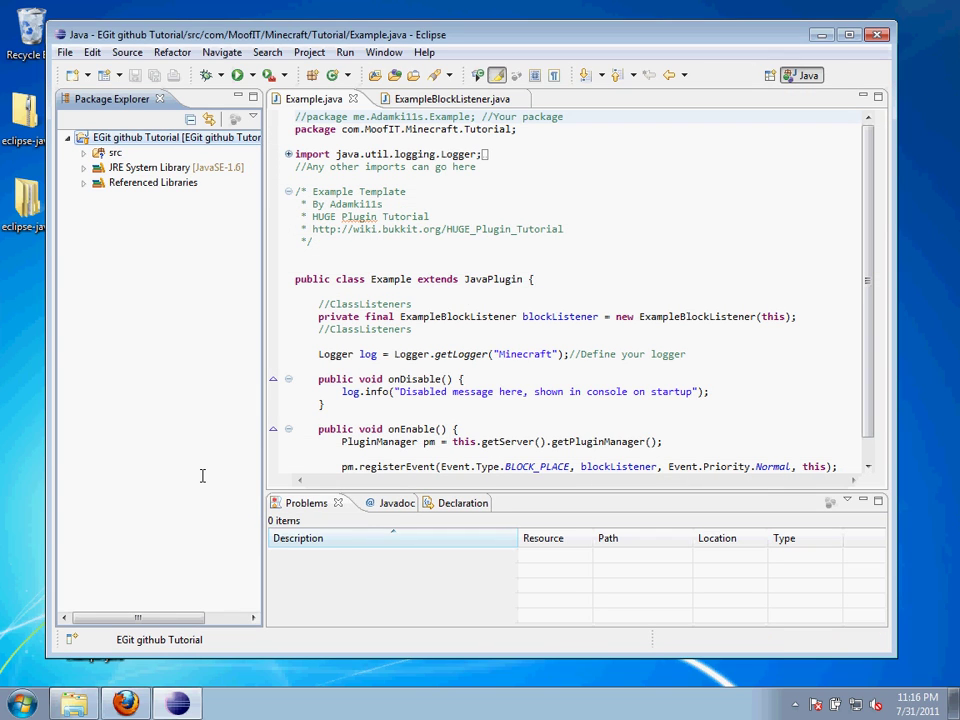
pyautogui.moveTo(140, 619); pyautogui.dragTo(183, 621)
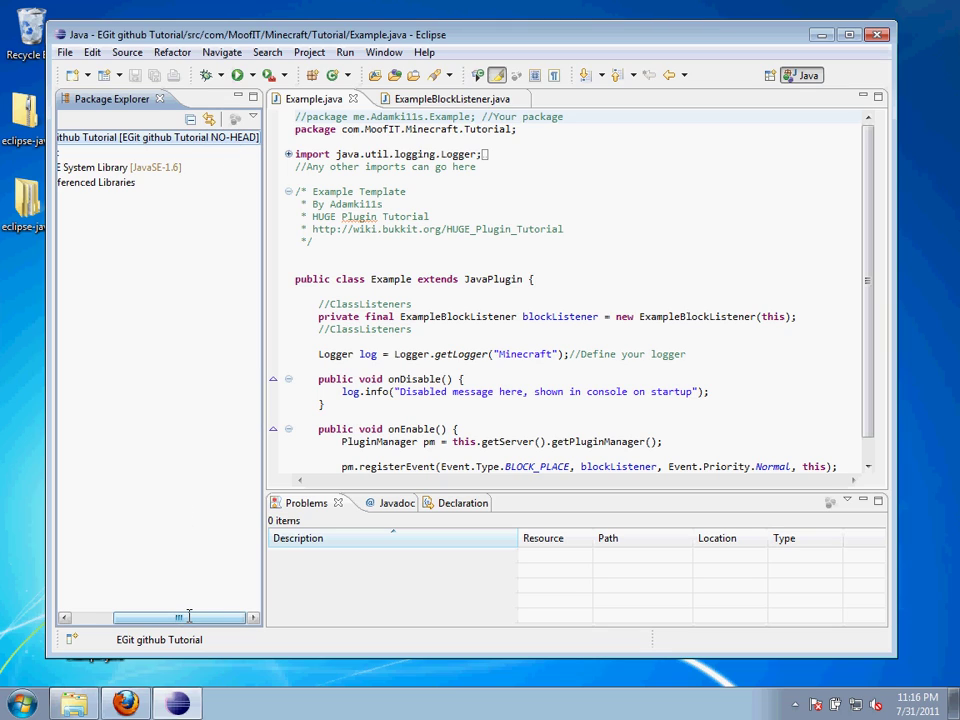
pyautogui.moveTo(188, 616); pyautogui.dragTo(147, 616)
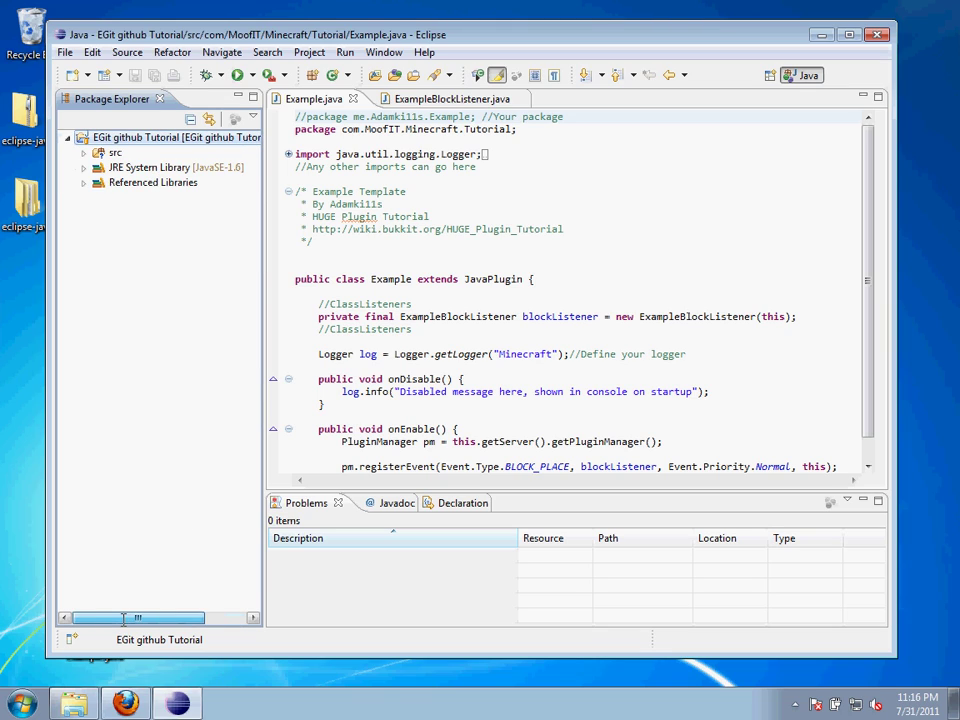
# Open Team > Commit and set the author's name and e-mail identity
pyautogui.rightClick(198, 140)
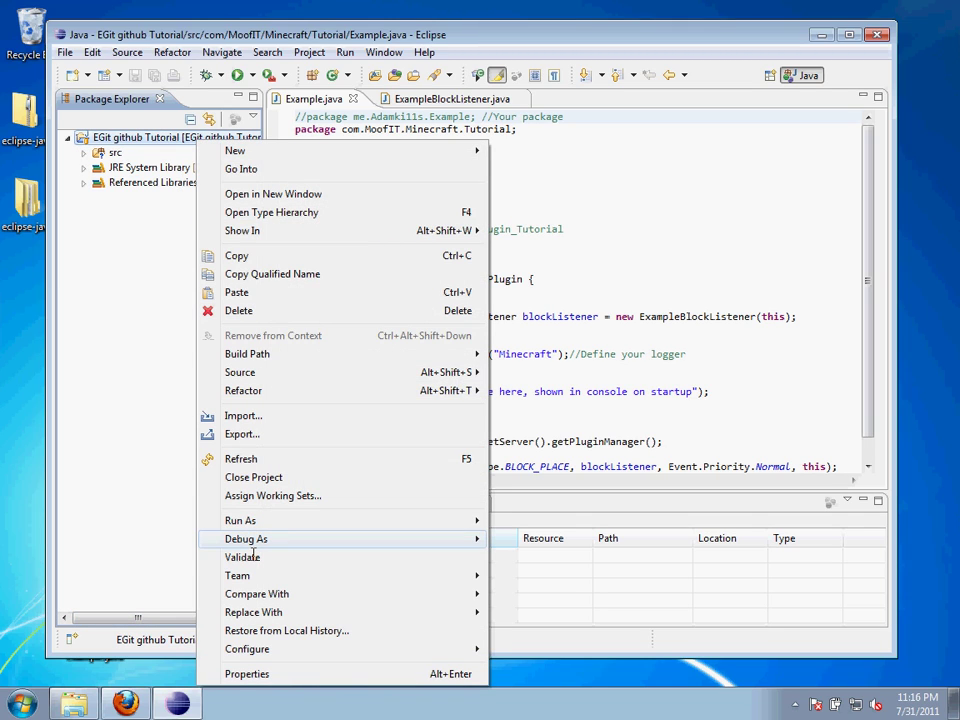
pyautogui.moveTo(281, 581)
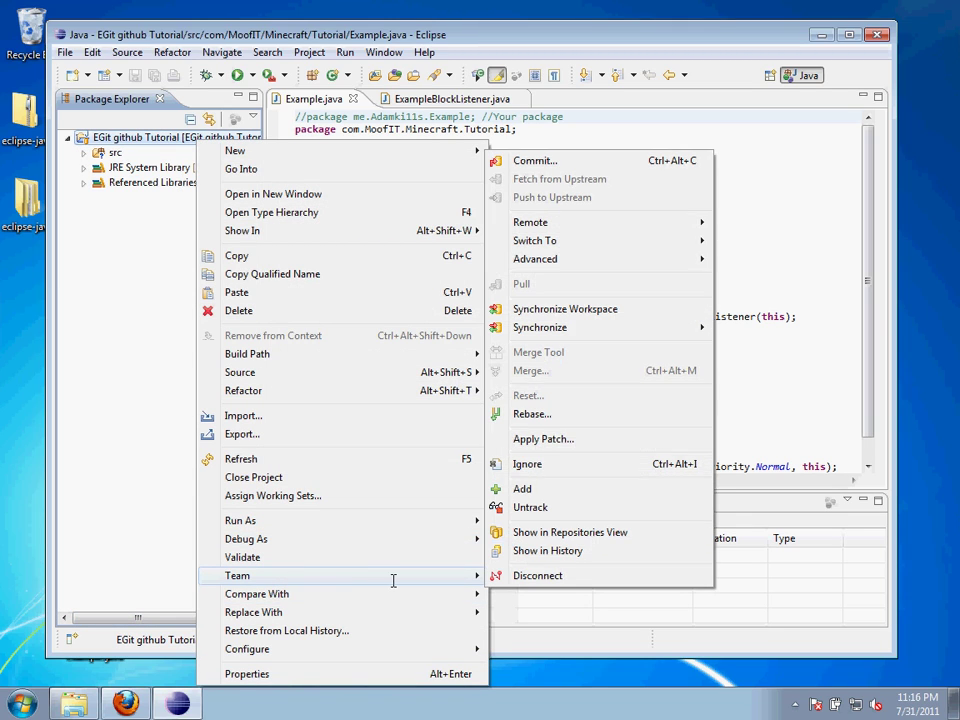
pyautogui.click(613, 158)
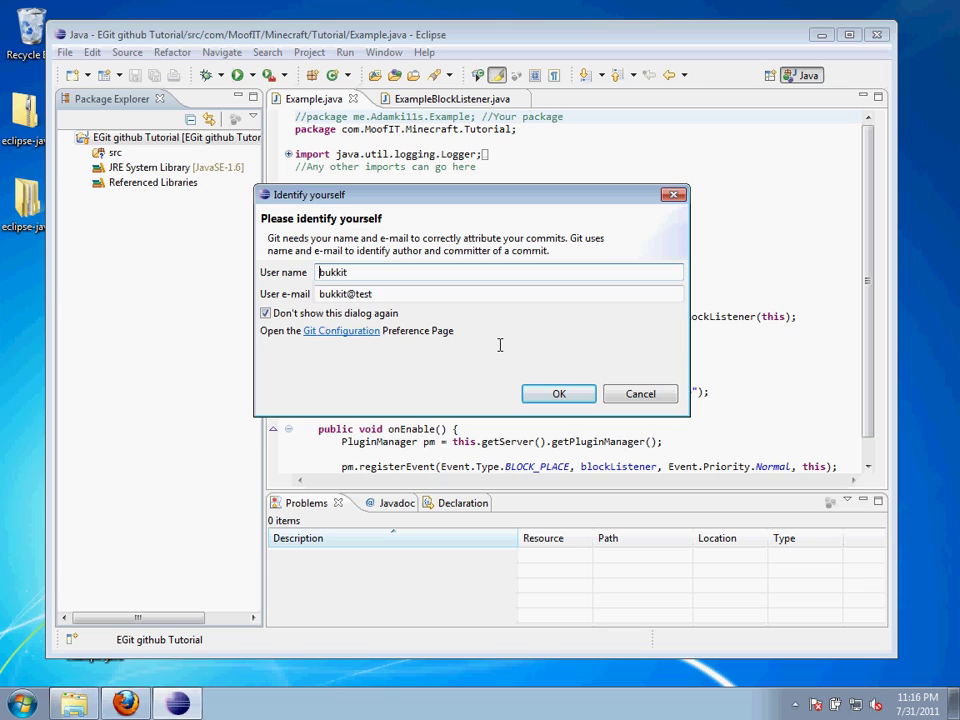
pyautogui.hotkey('ctrl', 'a')
pyautogui.write('Jim D')
pyautogui.hotkey('shift', 'End')
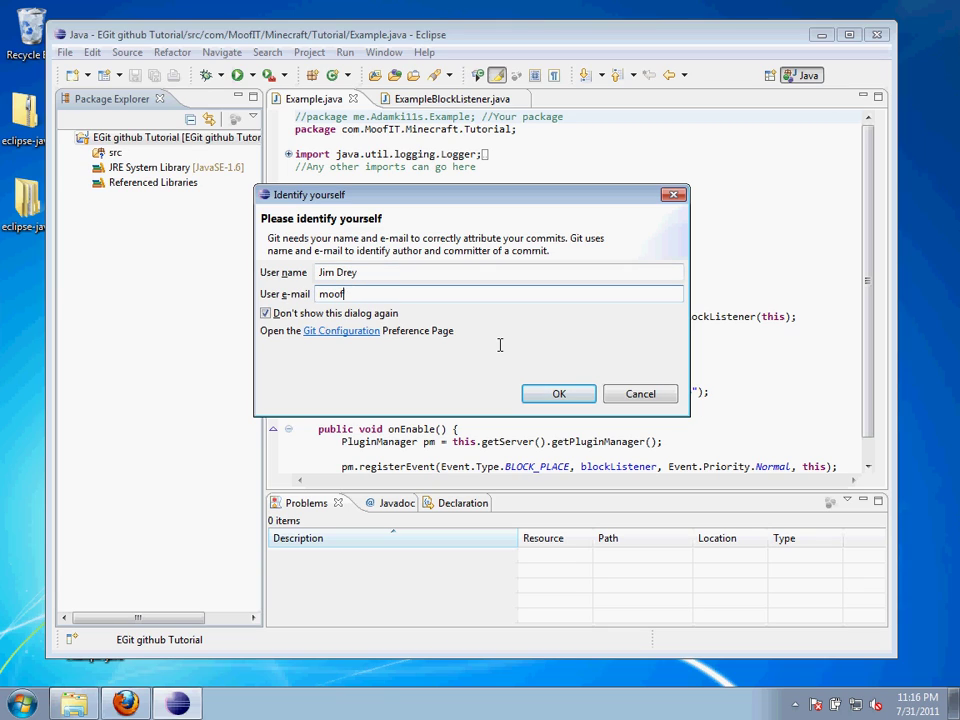
pyautogui.click(535, 393)
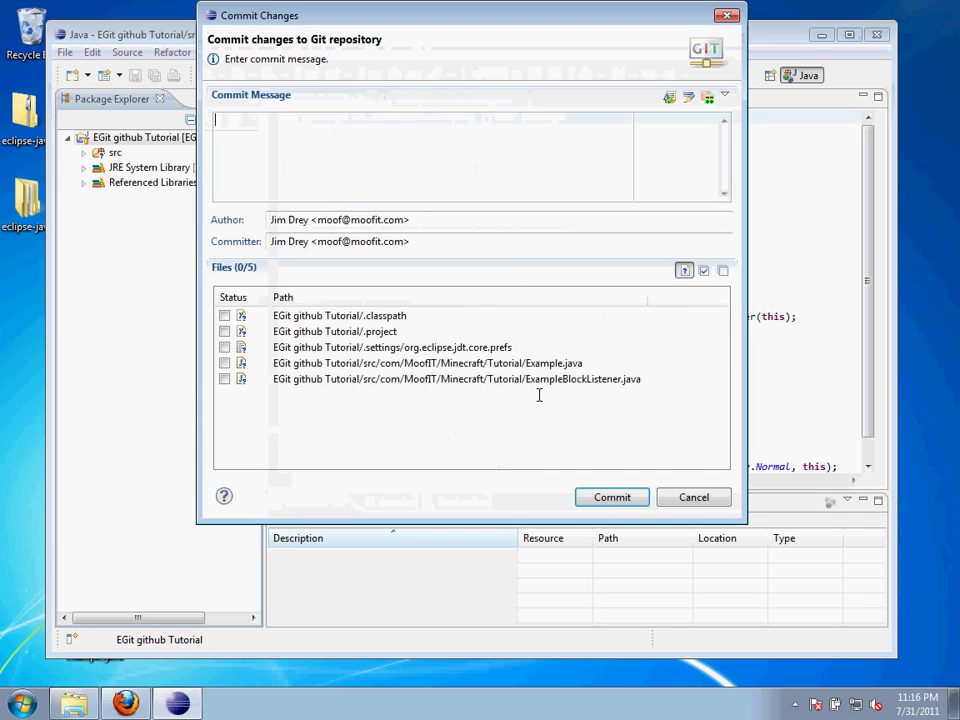
# Commit Example.java and ExampleBlockListener.java with message 'First commit! Yay!'
pyautogui.write('First commit! Yay!')
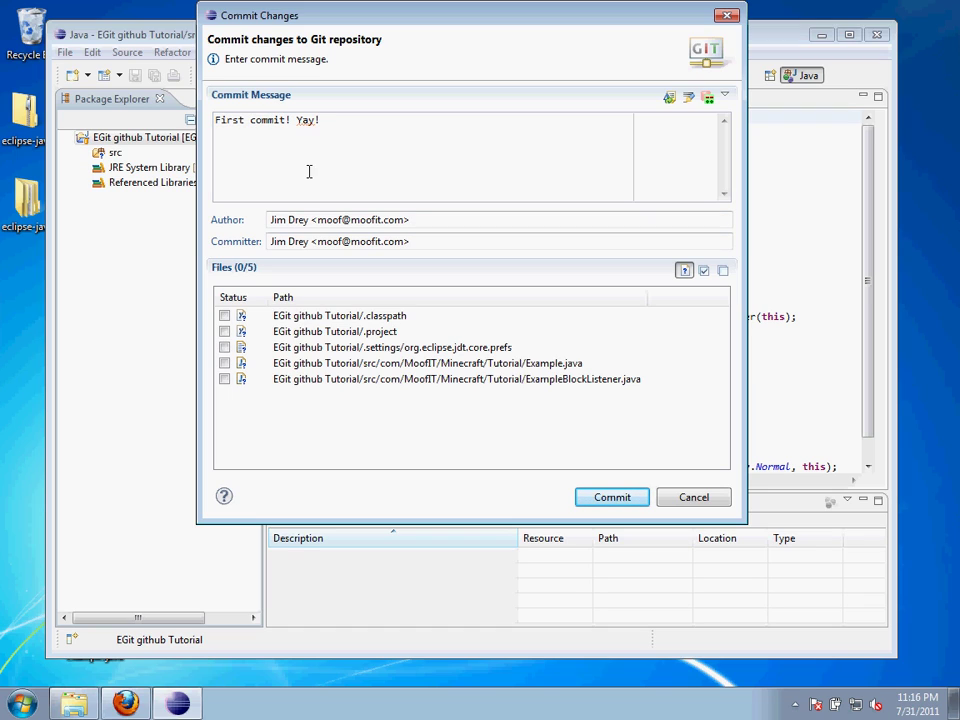
pyautogui.click(319, 367)
pyautogui.press('space')
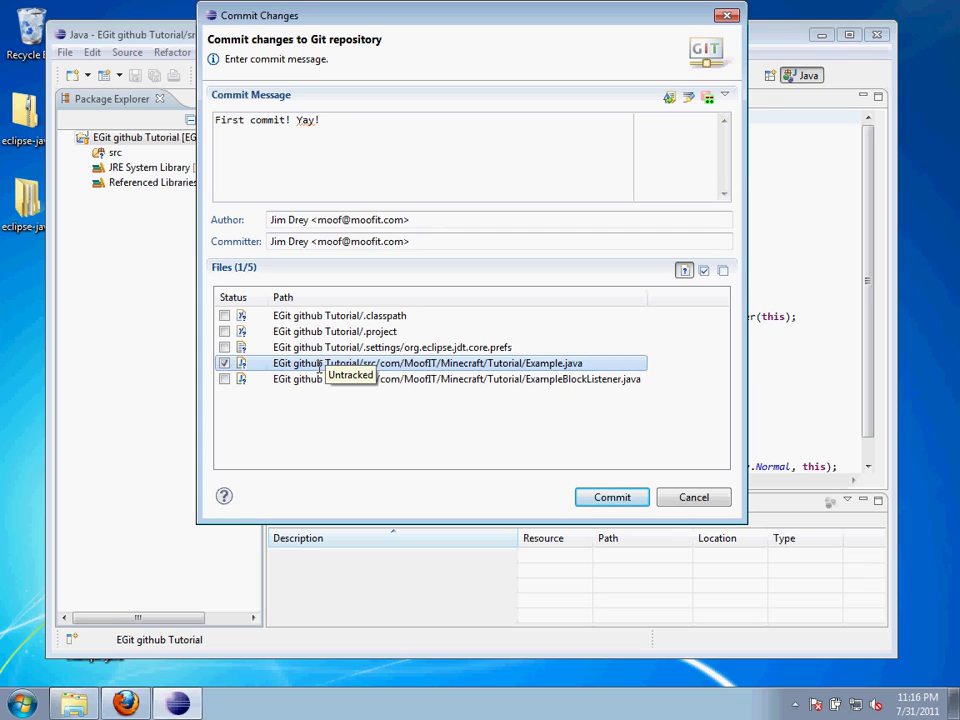
pyautogui.press('Down')
pyautogui.press('space')
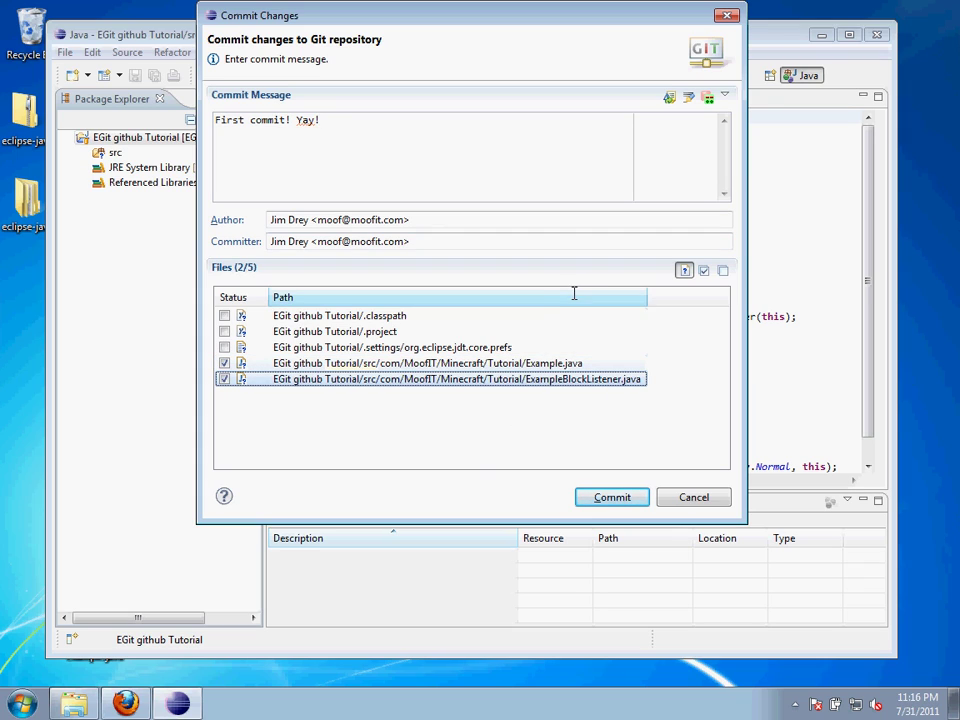
pyautogui.click(397, 335)
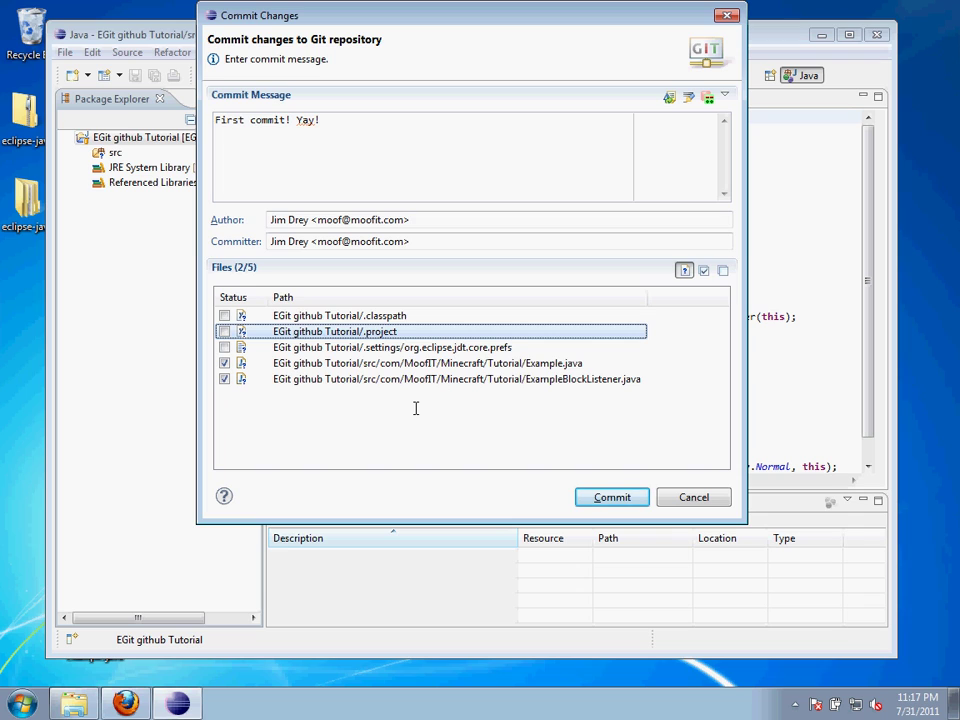
pyautogui.click(440, 379)
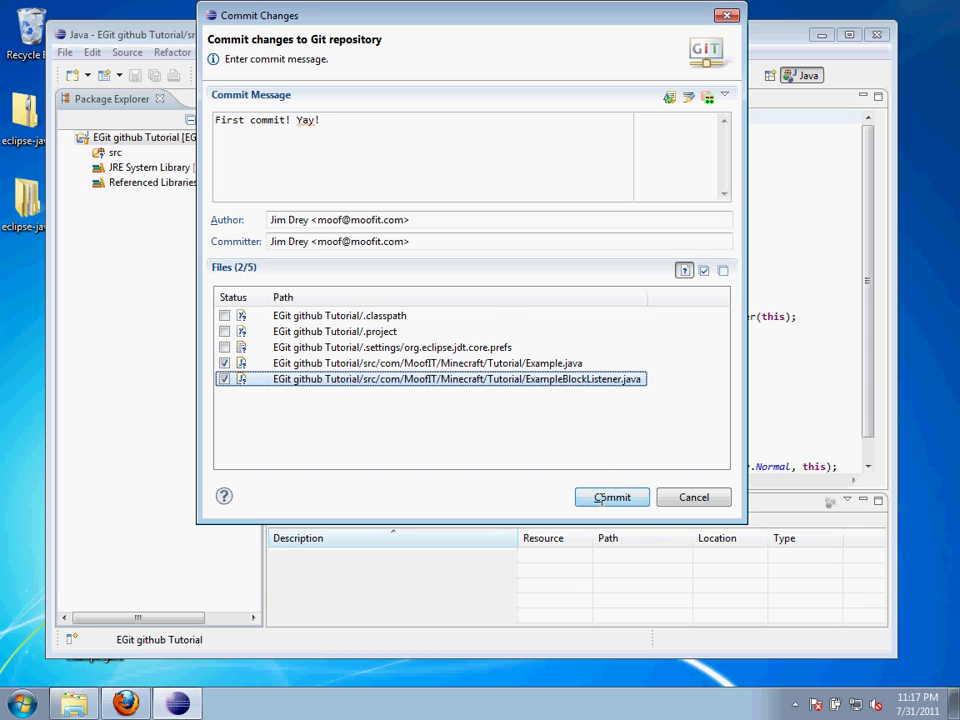
pyautogui.click(610, 497)
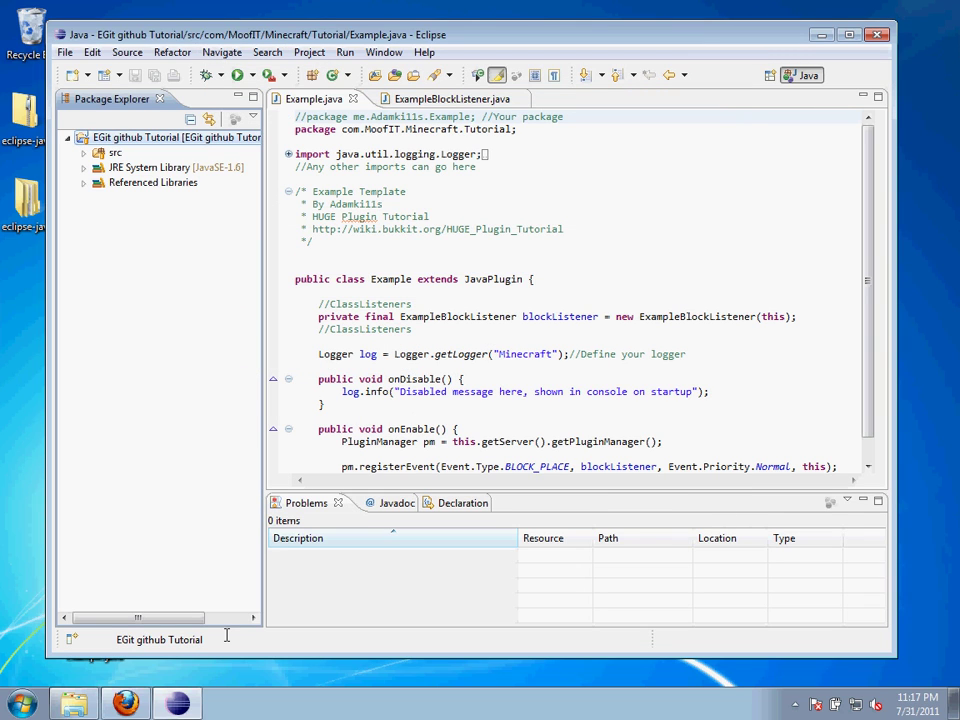
# Open the Git Repositories view from the Git category of Show View, dismissing the home directory warning
pyautogui.moveTo(202, 620); pyautogui.dragTo(261, 621)
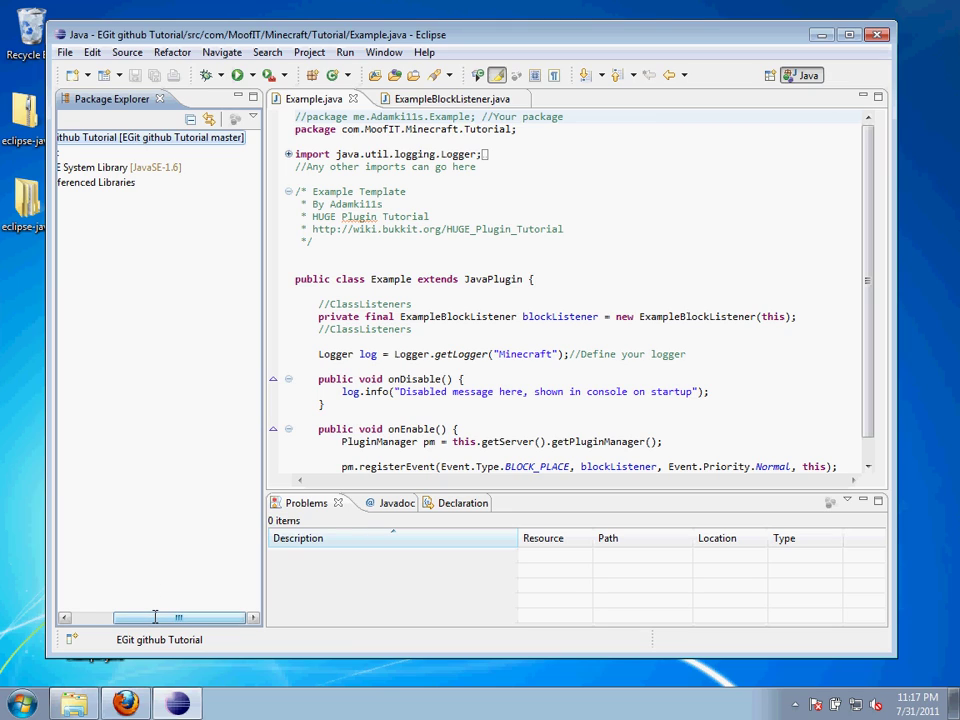
pyautogui.moveTo(155, 617); pyautogui.dragTo(88, 612)
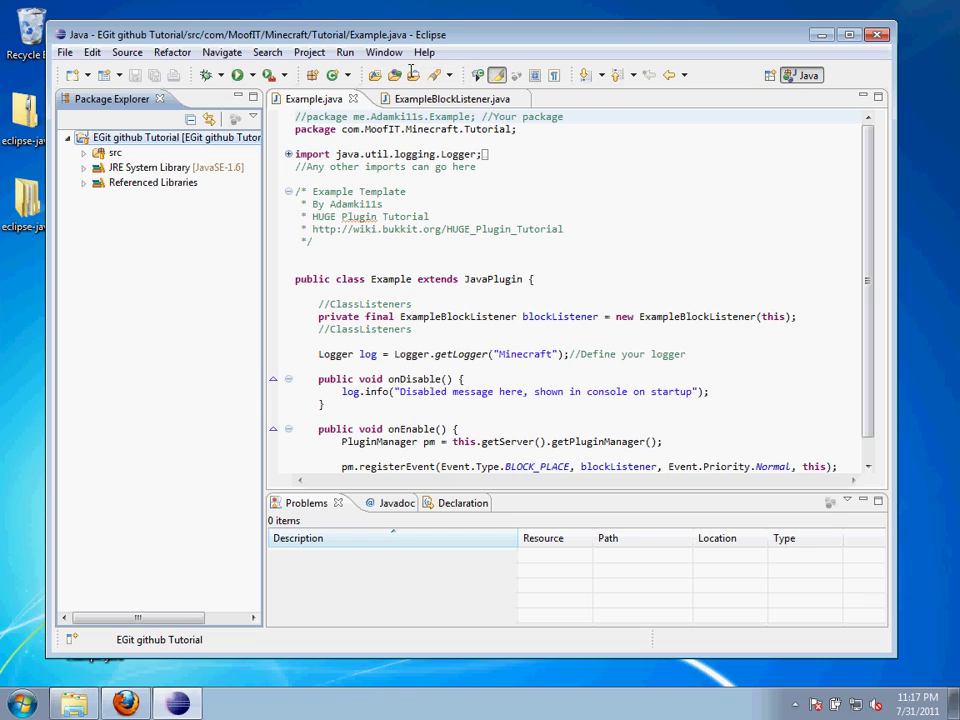
pyautogui.click(394, 52)
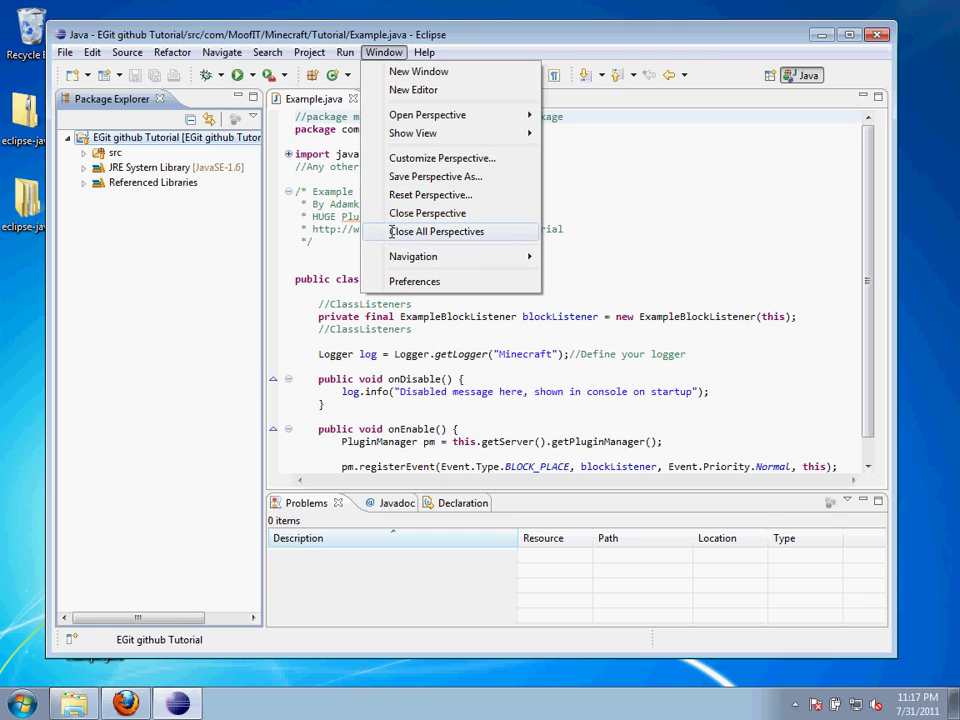
pyautogui.moveTo(416, 258)
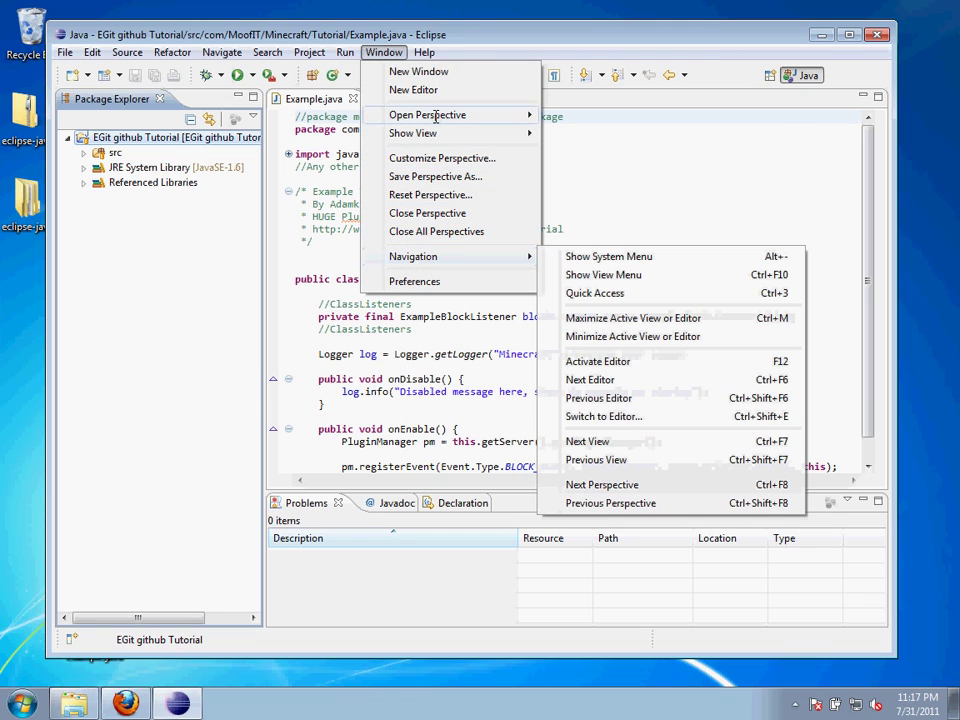
pyautogui.moveTo(437, 131)
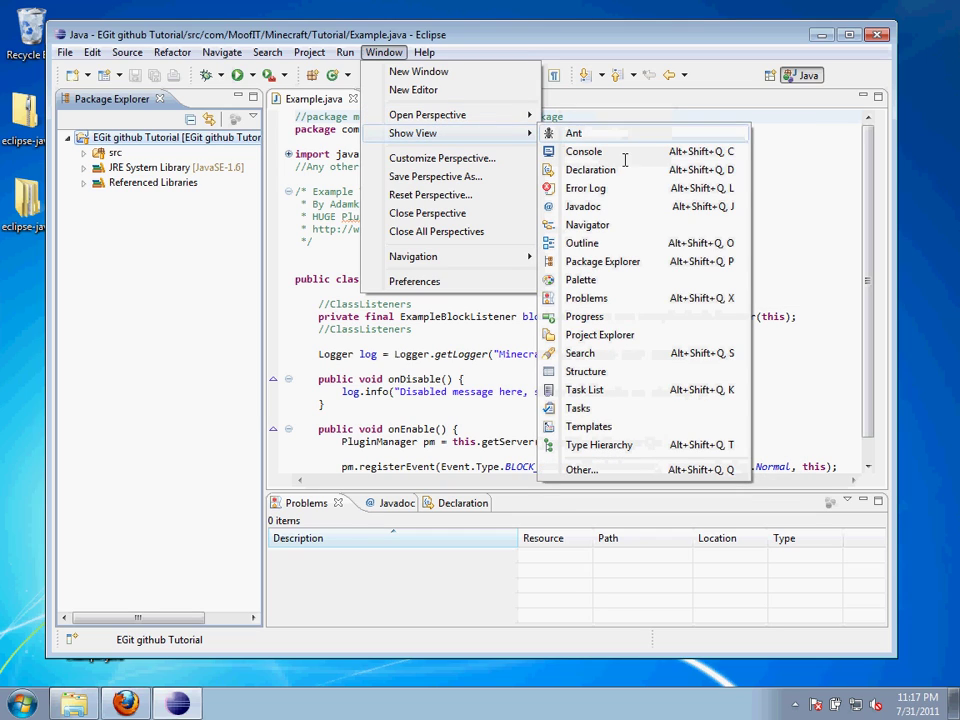
pyautogui.click(629, 471)
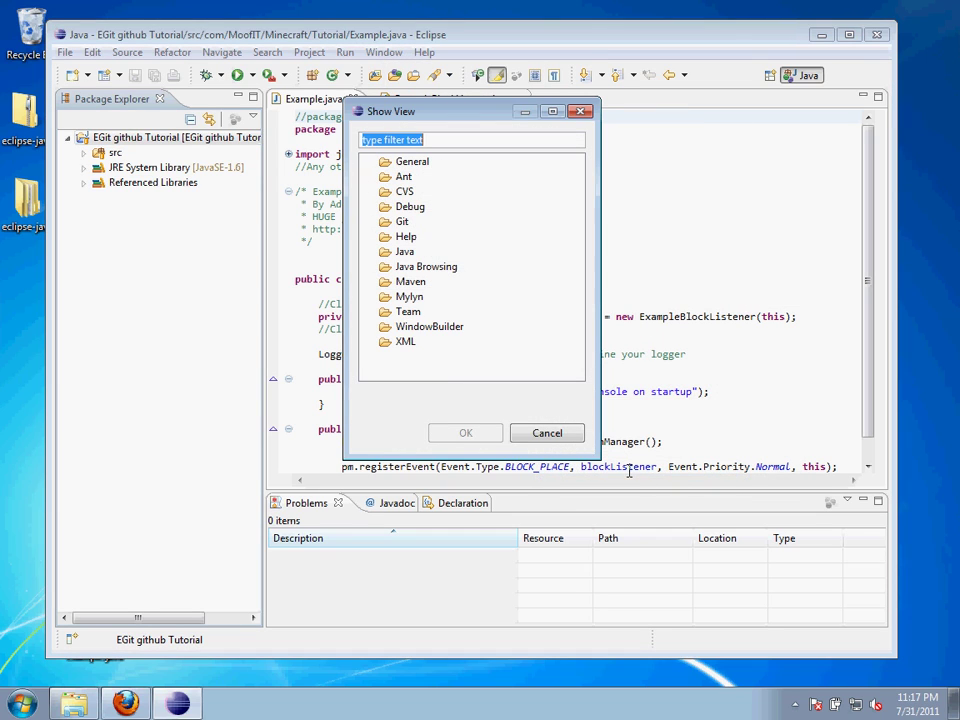
pyautogui.click(369, 221)
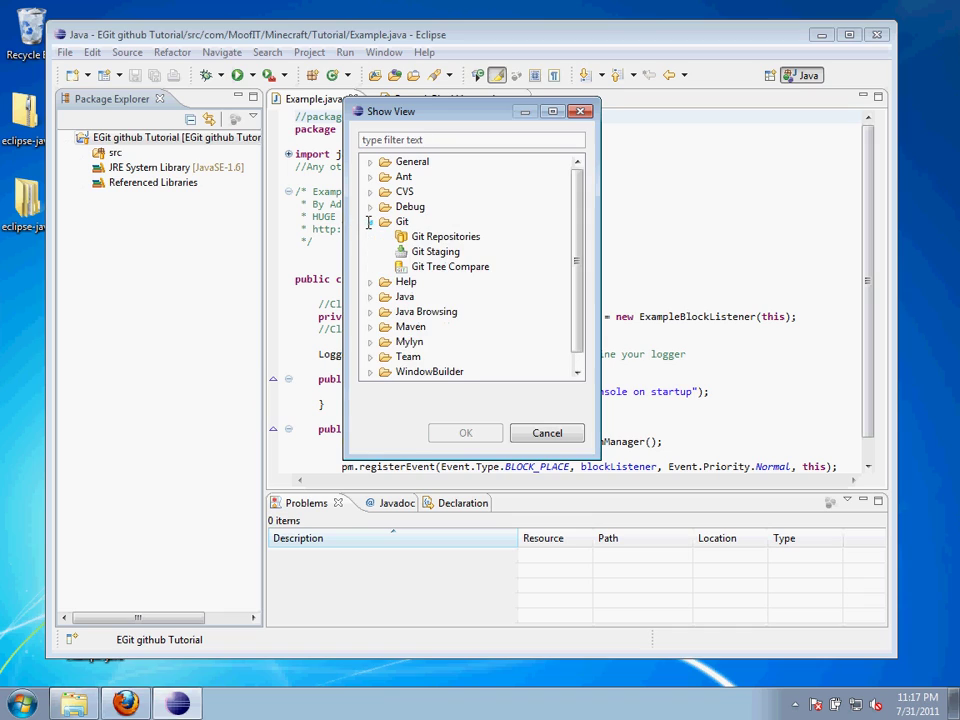
pyautogui.click(437, 237)
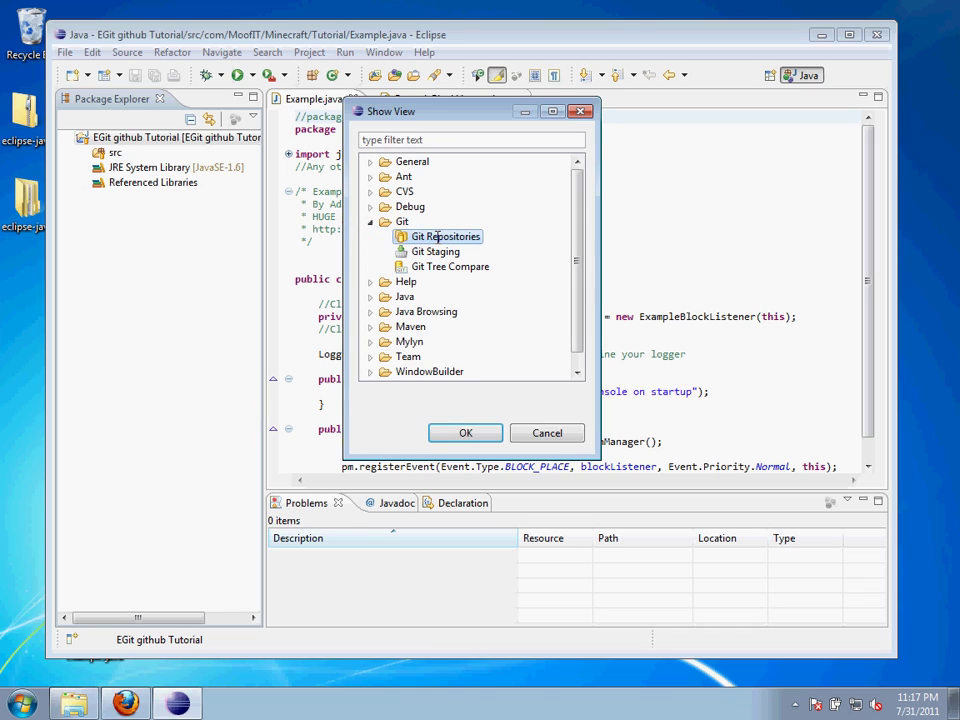
pyautogui.click(465, 433)
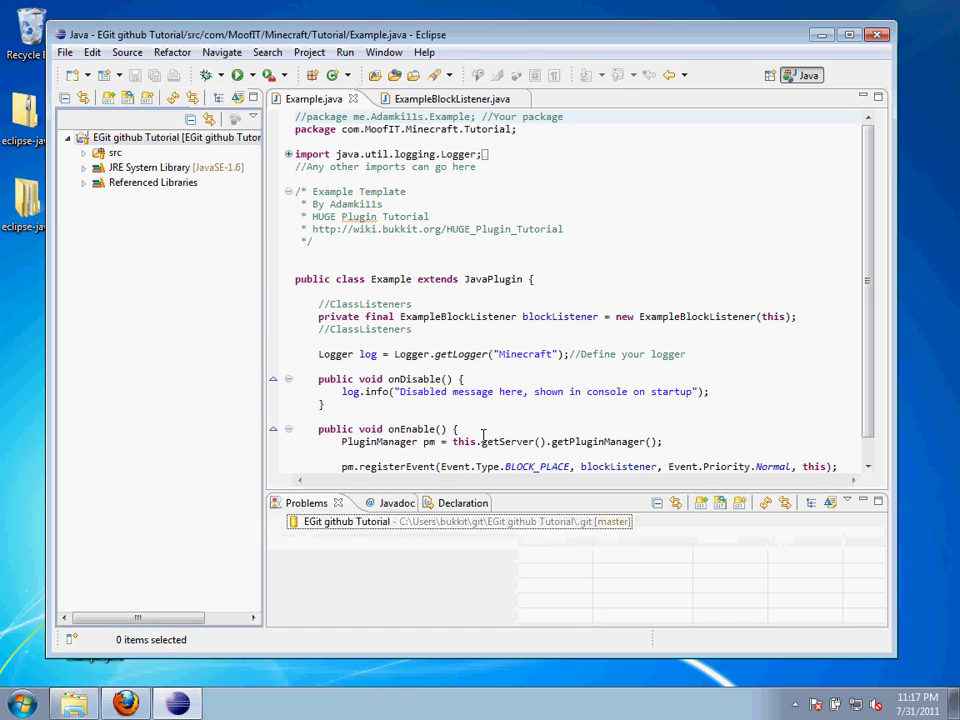
pyautogui.click(633, 363)
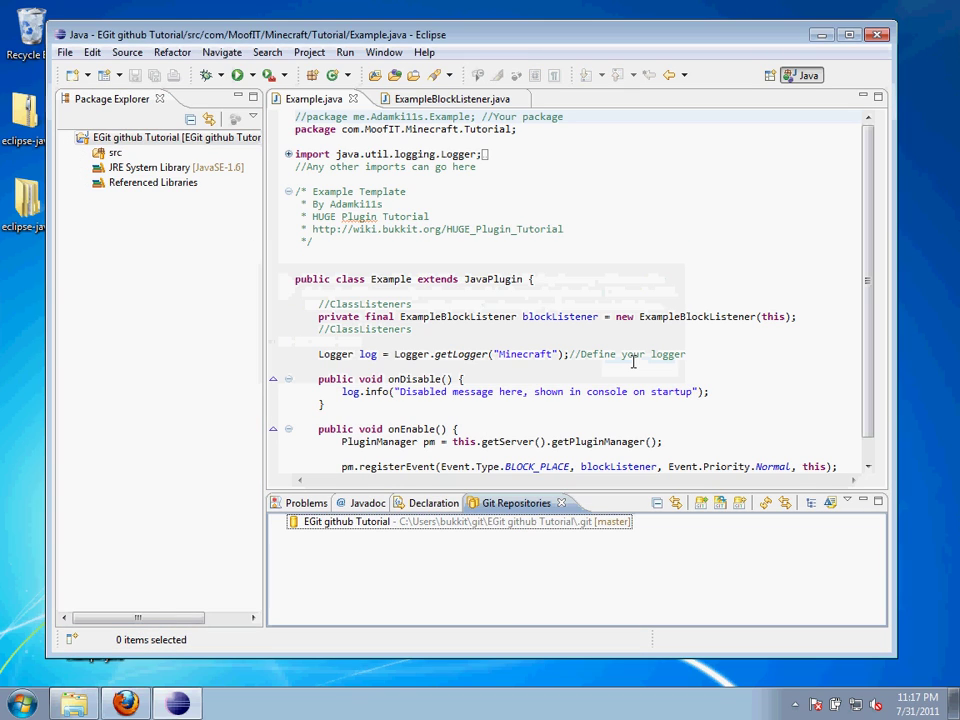
# Dock Git Repositories right of the editor, expand the tutorial repository to master, and right-click Remotes
pyautogui.moveTo(540, 506); pyautogui.dragTo(846, 292)
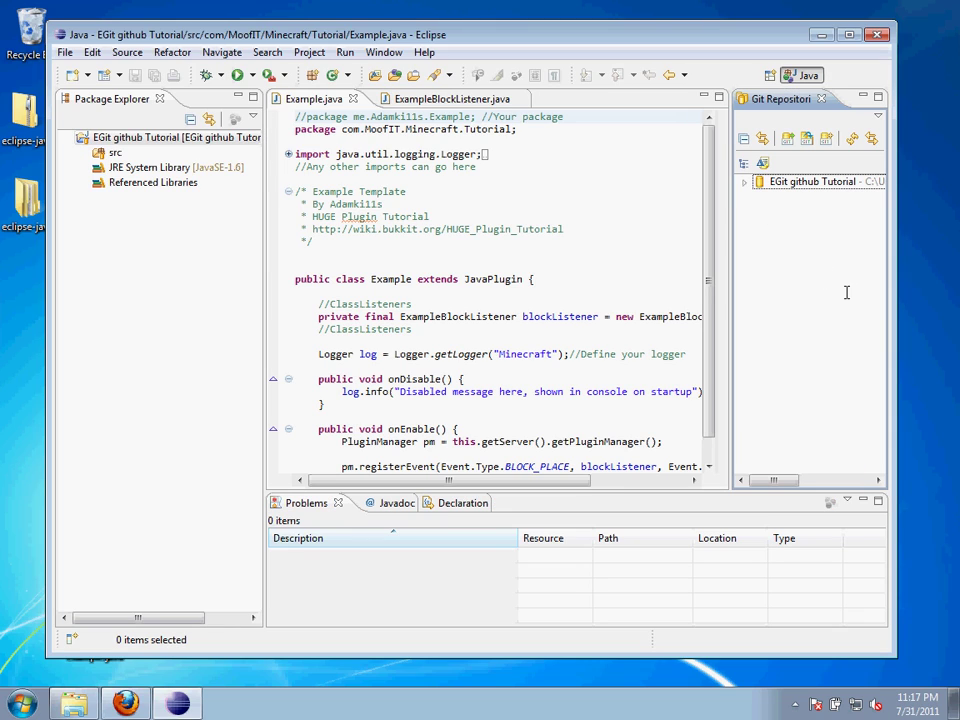
pyautogui.click(744, 183)
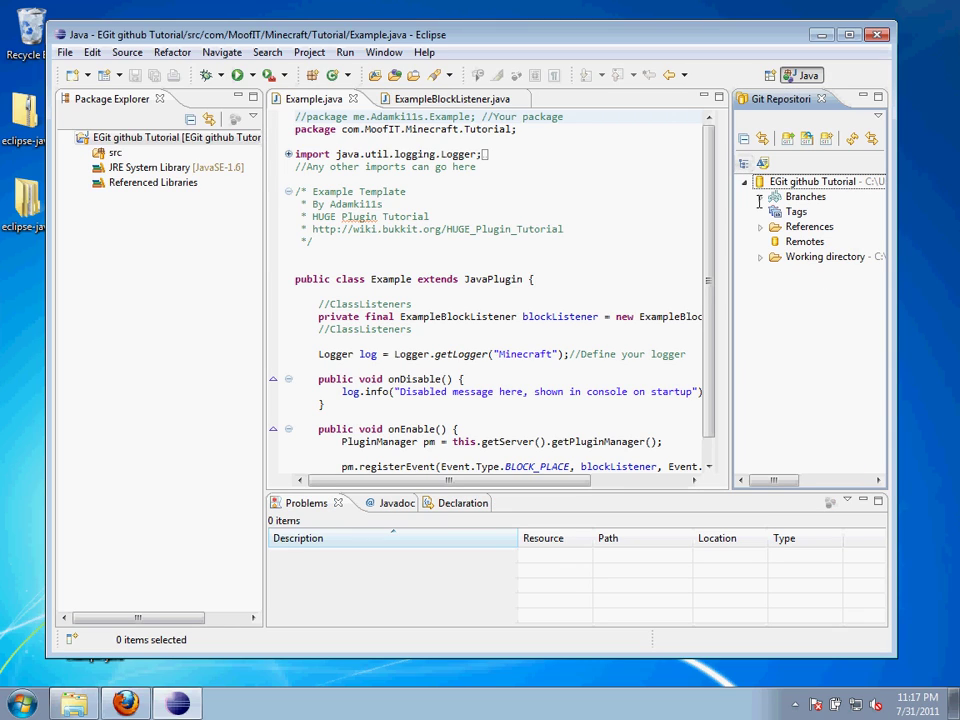
pyautogui.click(760, 197)
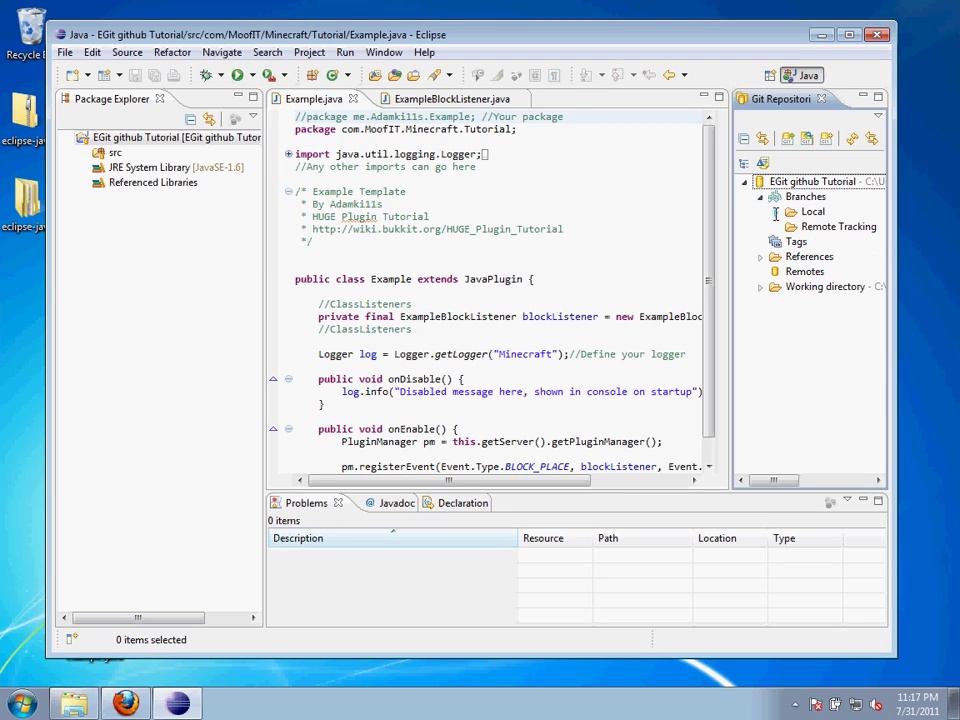
pyautogui.click(775, 212)
pyautogui.click(800, 288)
pyautogui.rightClick(803, 287)
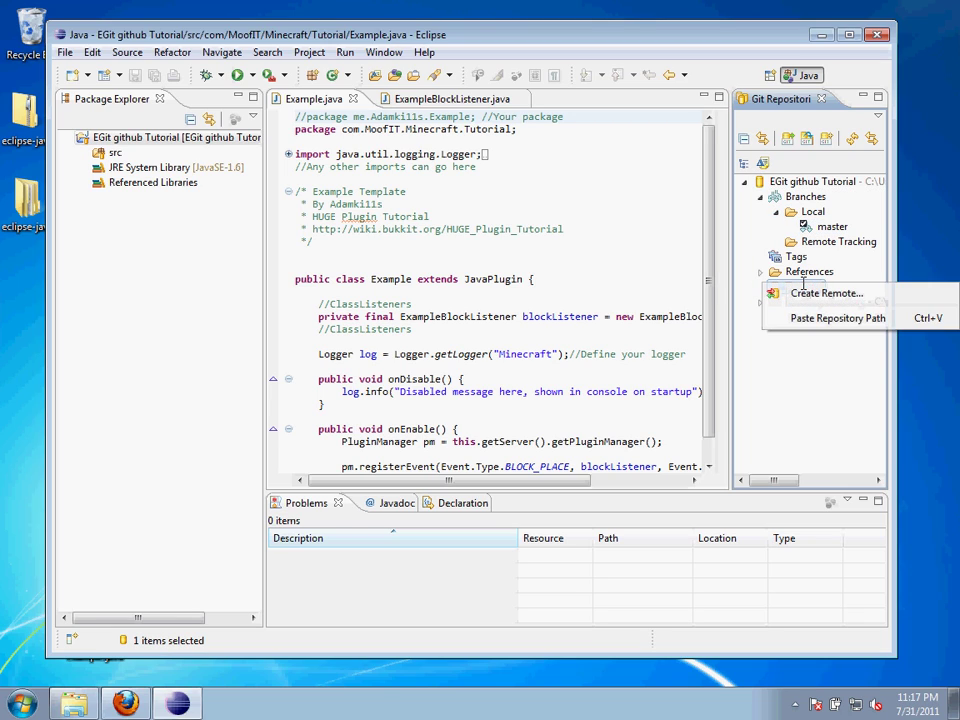
# Create a new remote named 'origin' configured for push
pyautogui.click(826, 293)
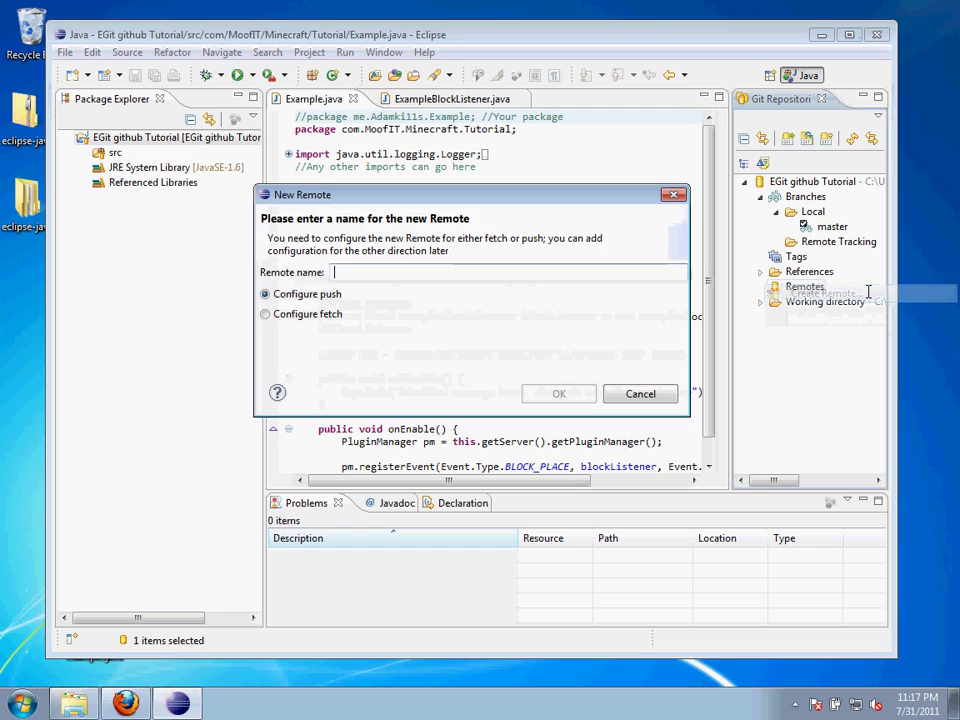
pyautogui.write('origin')
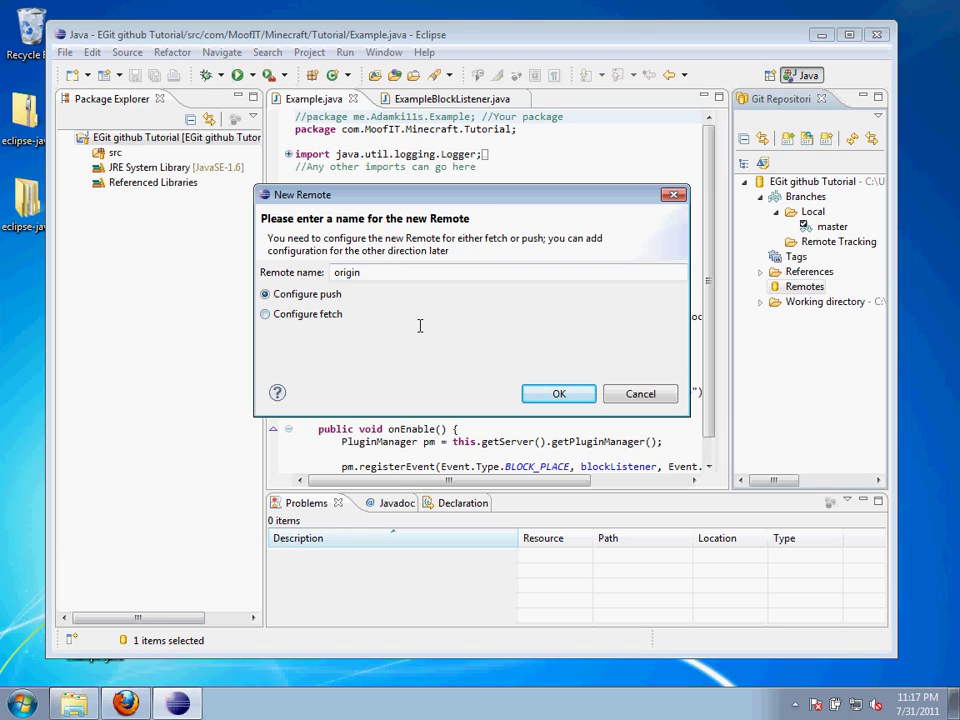
pyautogui.click(559, 394)
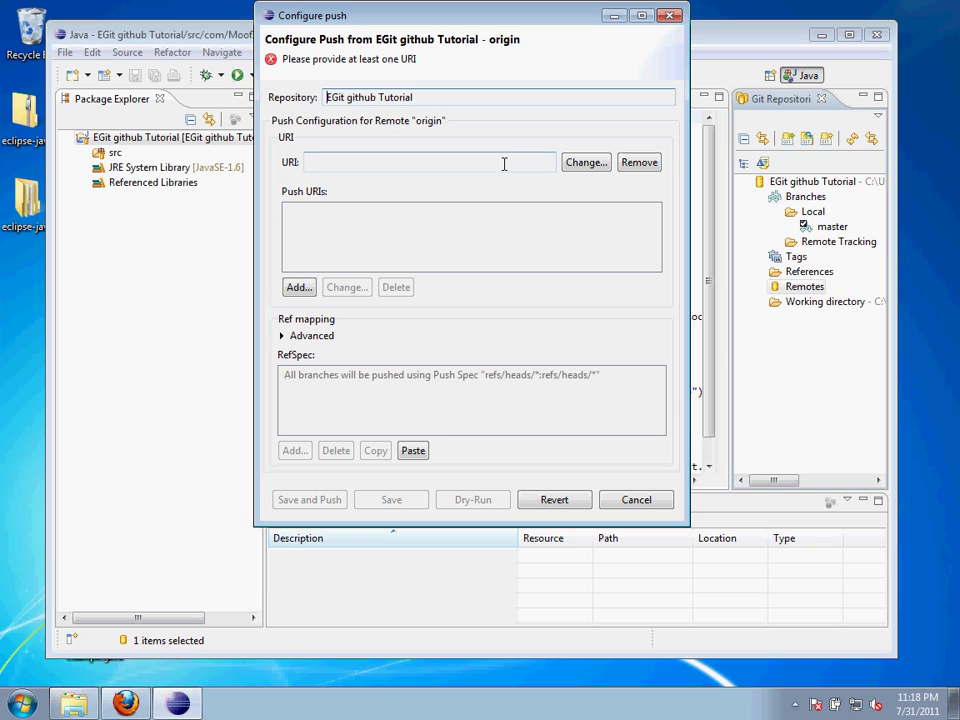
# Bring Firefox forward, close the Eclipse Downloads tab, and reload the GitHub dashboard
pyautogui.moveTo(125, 703)
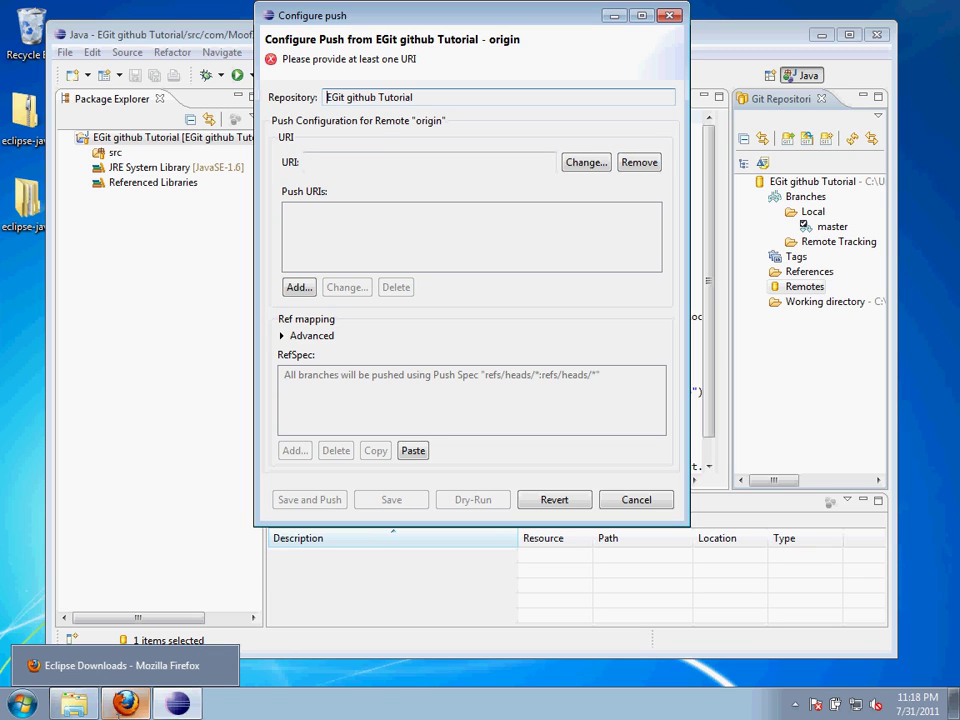
pyautogui.click(120, 665)
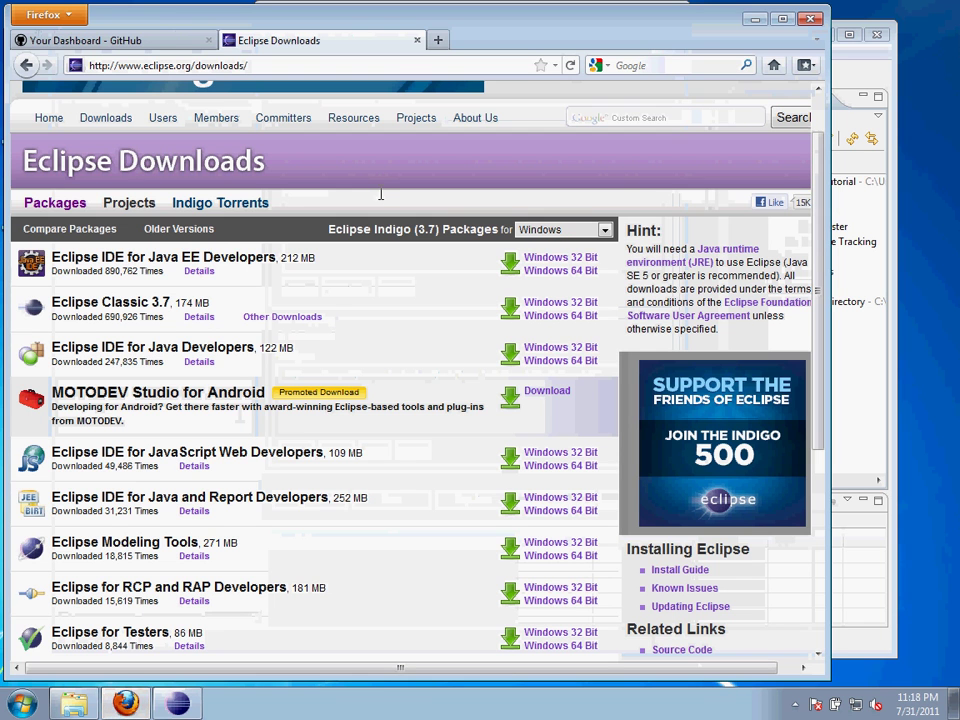
pyautogui.click(416, 40)
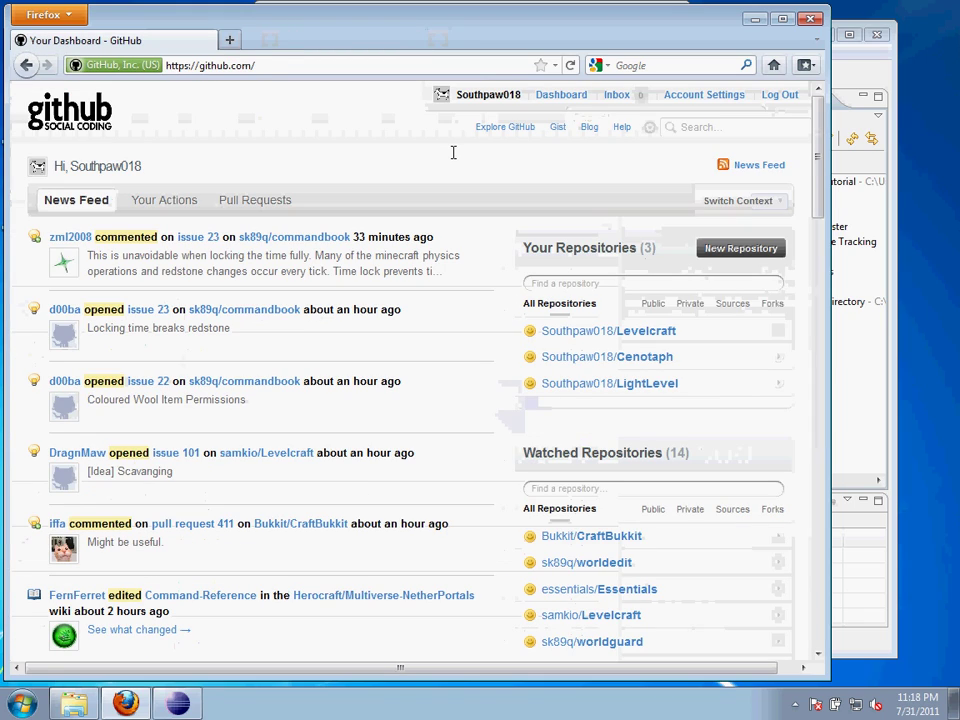
pyautogui.click(561, 94)
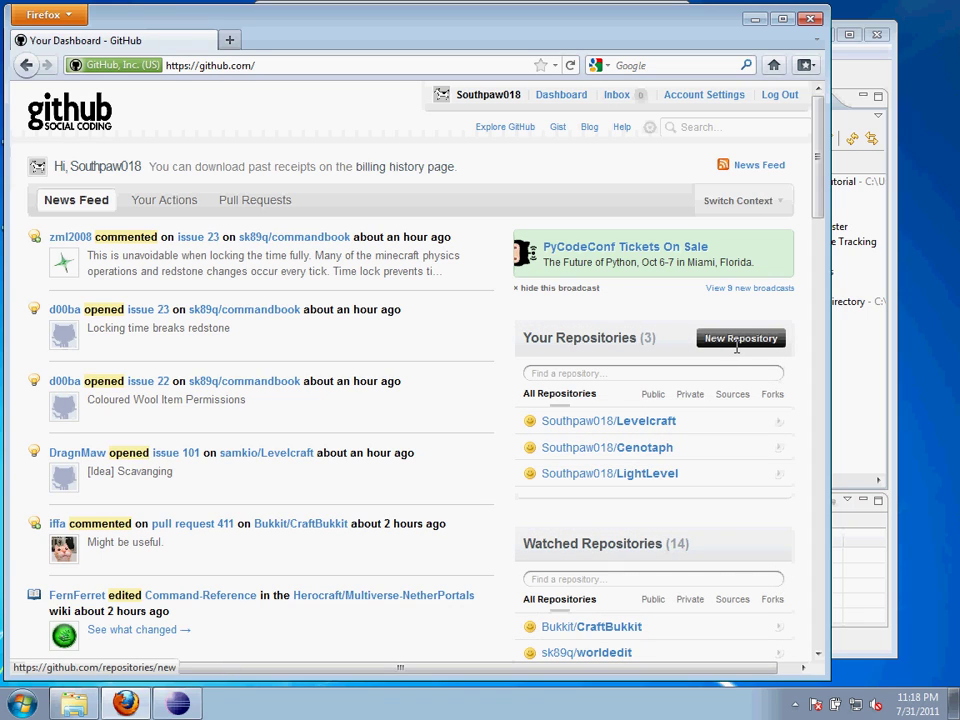
# Create a new GitHub repository named 'EGit github Tutorial'
pyautogui.click(740, 339)
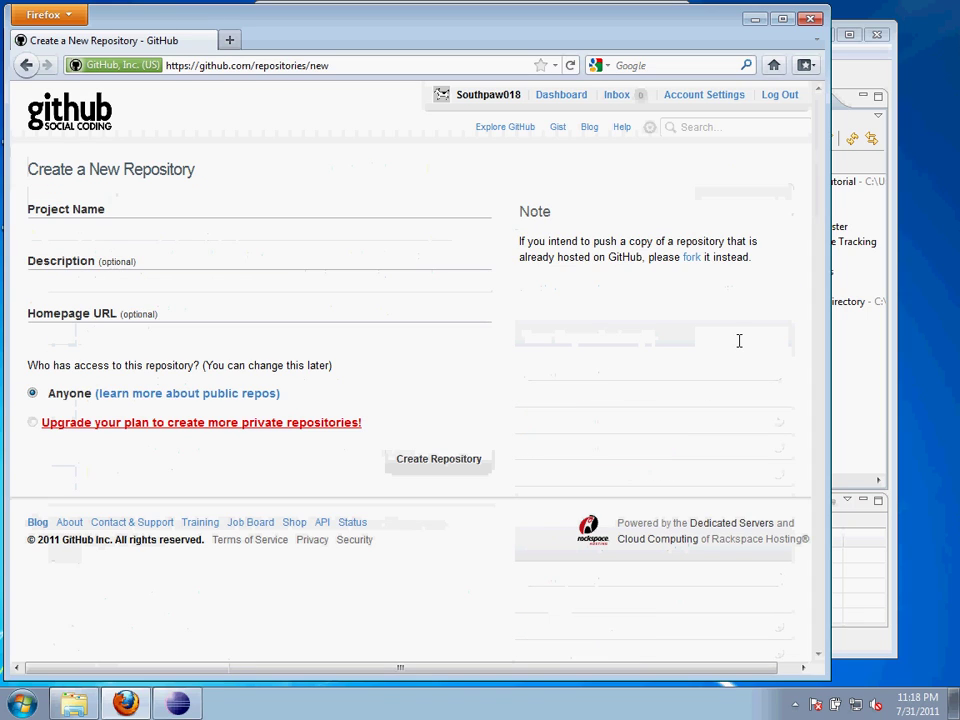
pyautogui.write('EG')
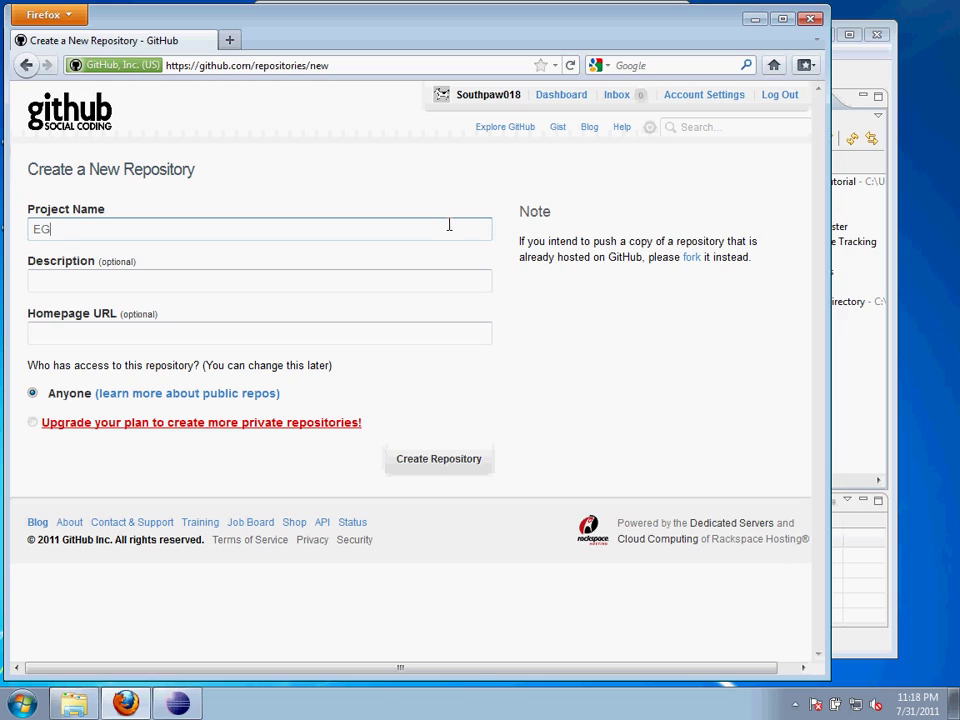
pyautogui.write('it github Tutorial')
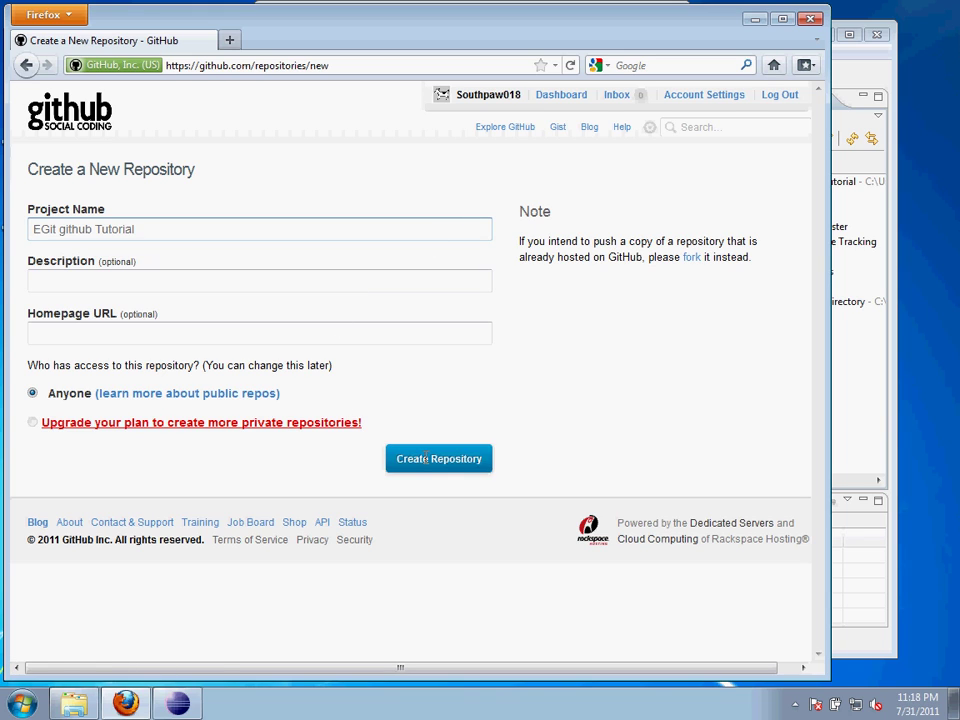
pyautogui.click(426, 458)
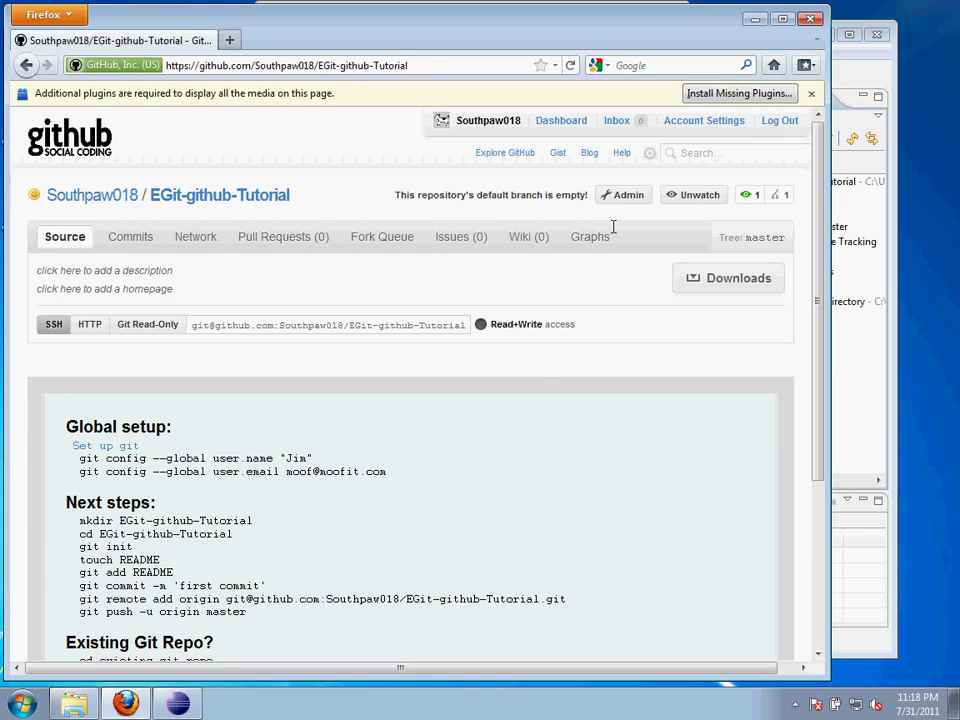
# Add an SSH public key titled 'EGit github Tutorial Key', pasting the key from the clipboard
pyautogui.click(693, 120)
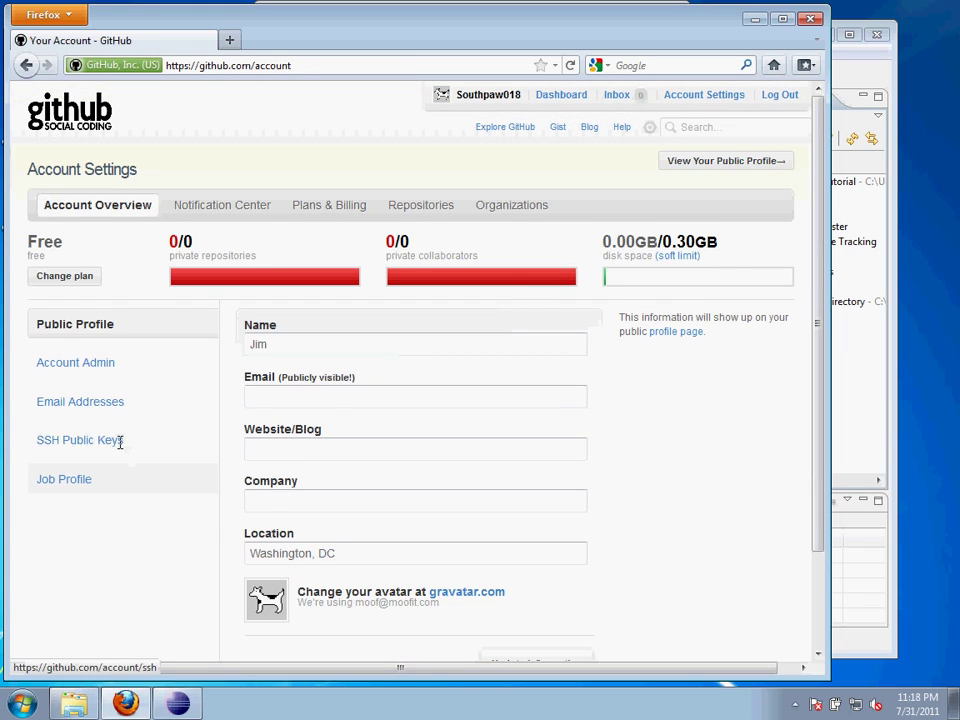
pyautogui.click(120, 443)
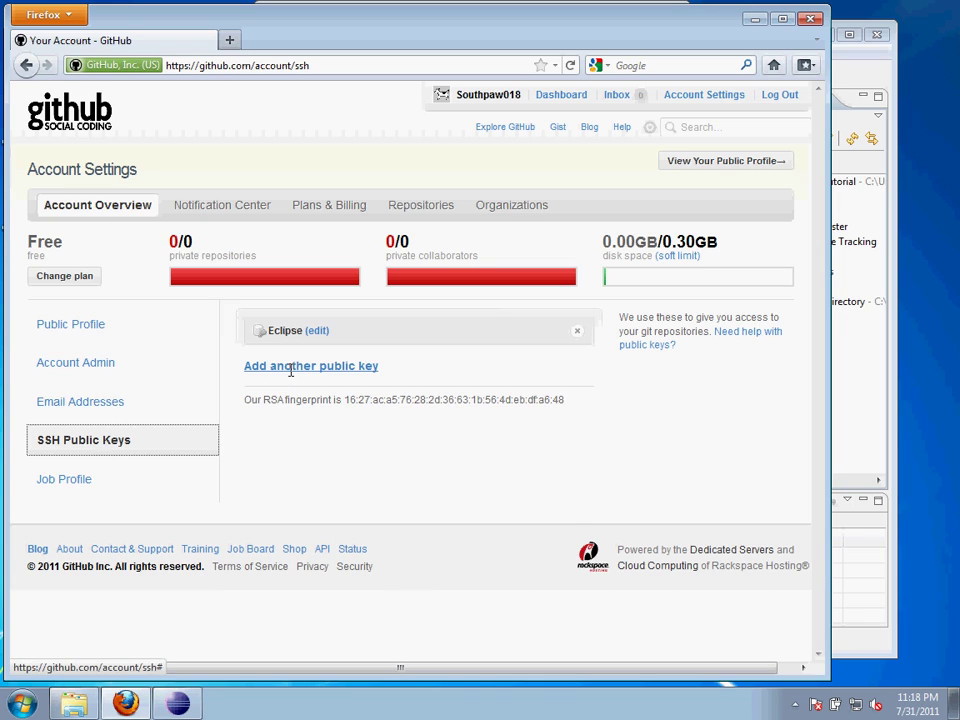
pyautogui.click(290, 367)
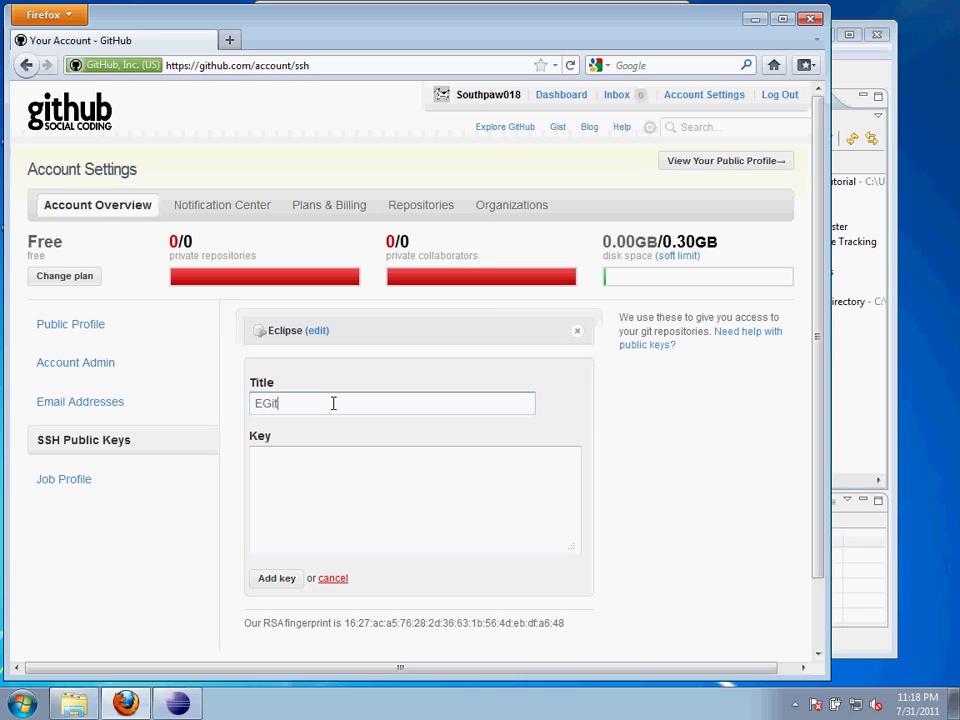
pyautogui.write('EGit github Tutorial Key')
pyautogui.press('Tab')
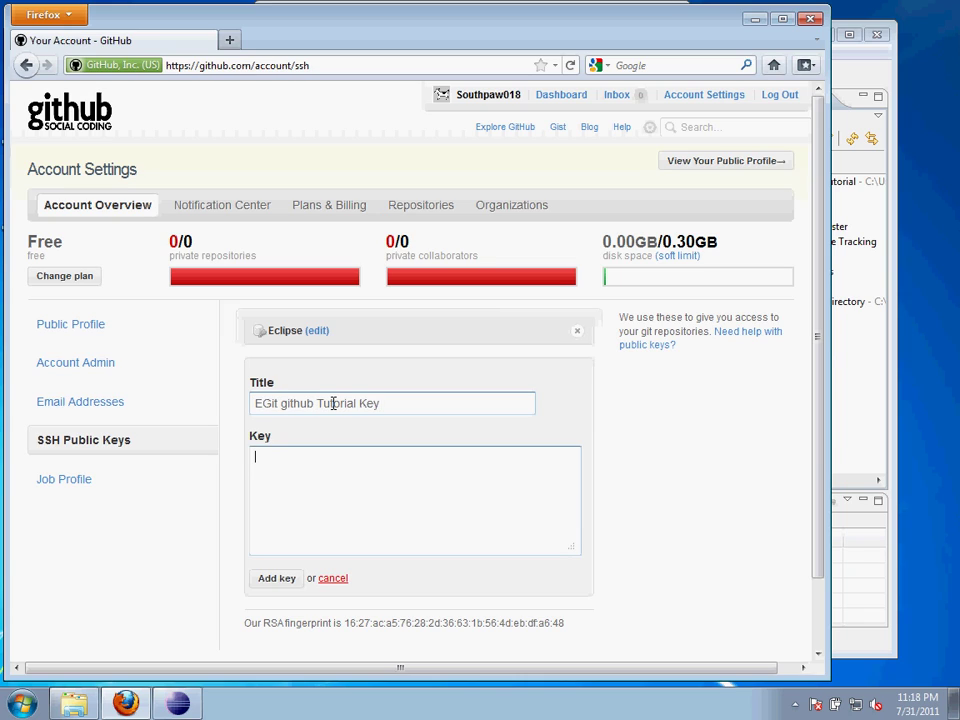
pyautogui.hotkey('ctrl', 'v')
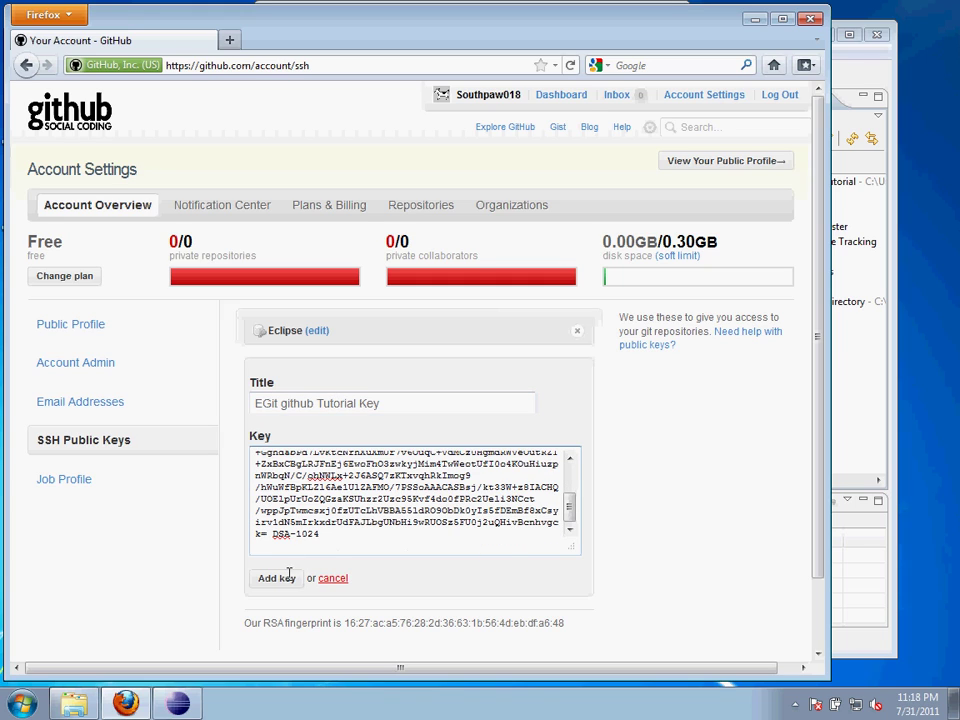
pyautogui.click(280, 578)
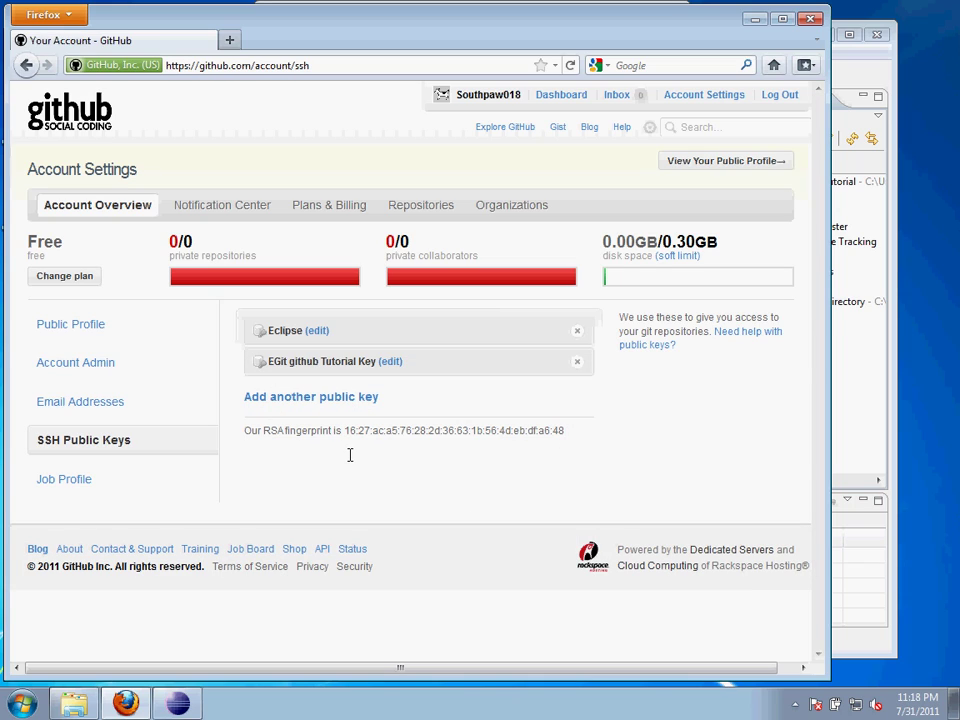
# Open the EGit-github-Tutorial repository, select its SSH clone address, and return to Eclipse
pyautogui.click(557, 95)
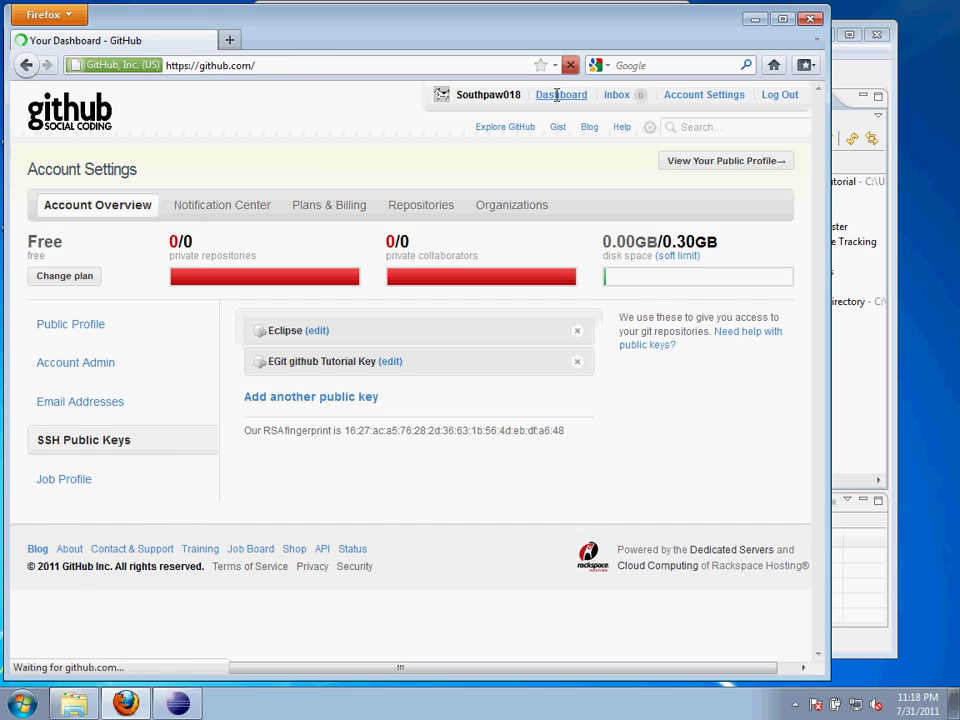
pyautogui.click(635, 331)
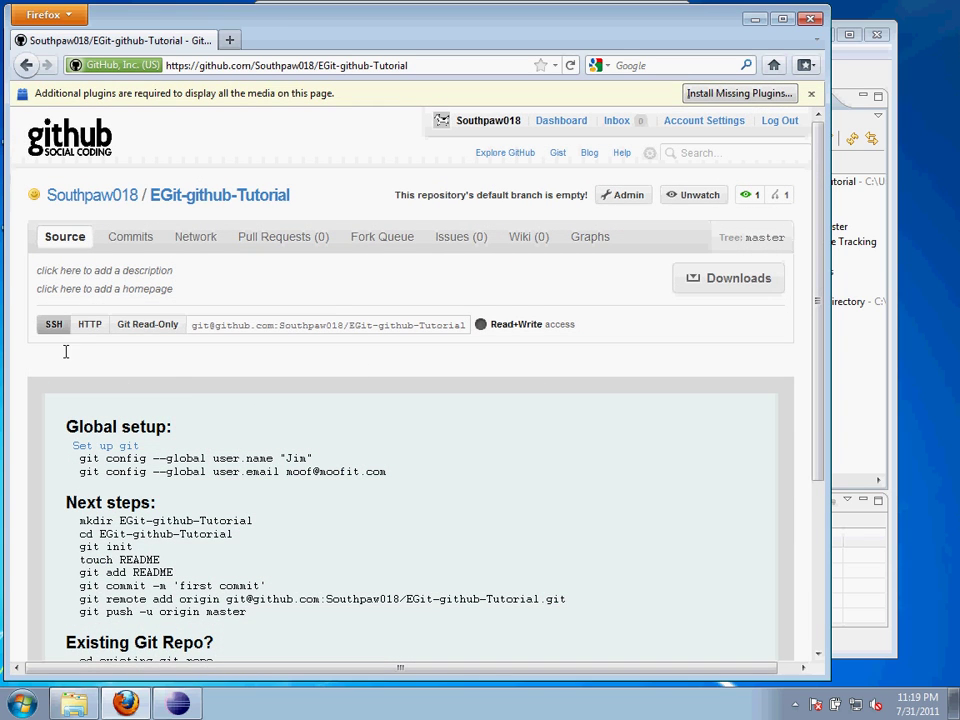
pyautogui.click(244, 327)
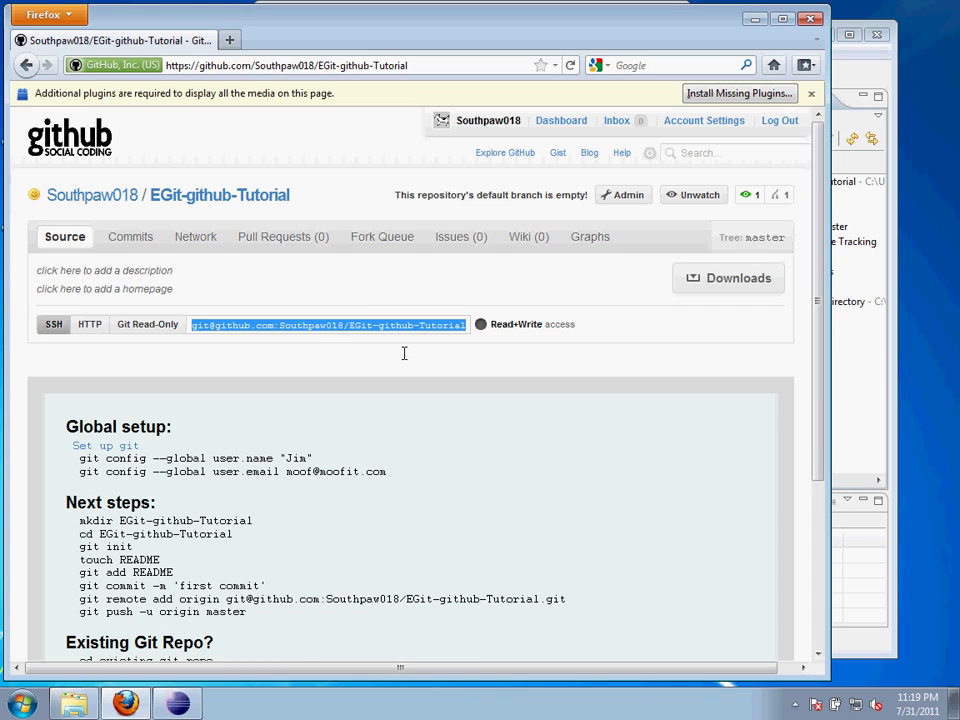
pyautogui.hotkey('alt', 'Tab')
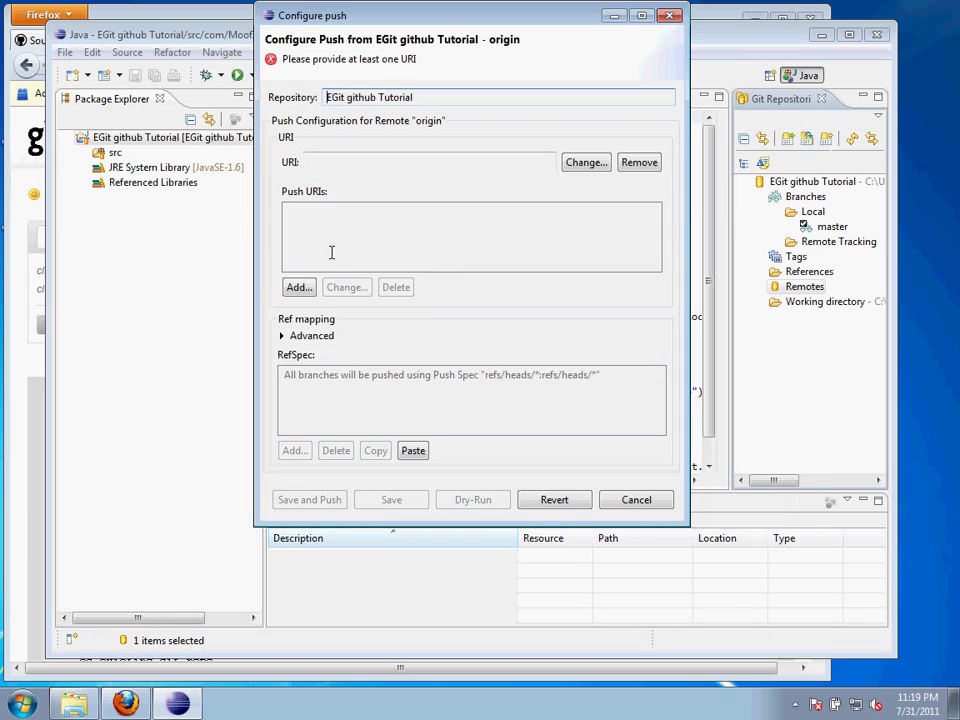
# Point origin's push URI at the GitHub EGit-github-Tutorial repository over ssh, decline password recovery, and save
pyautogui.click(584, 162)
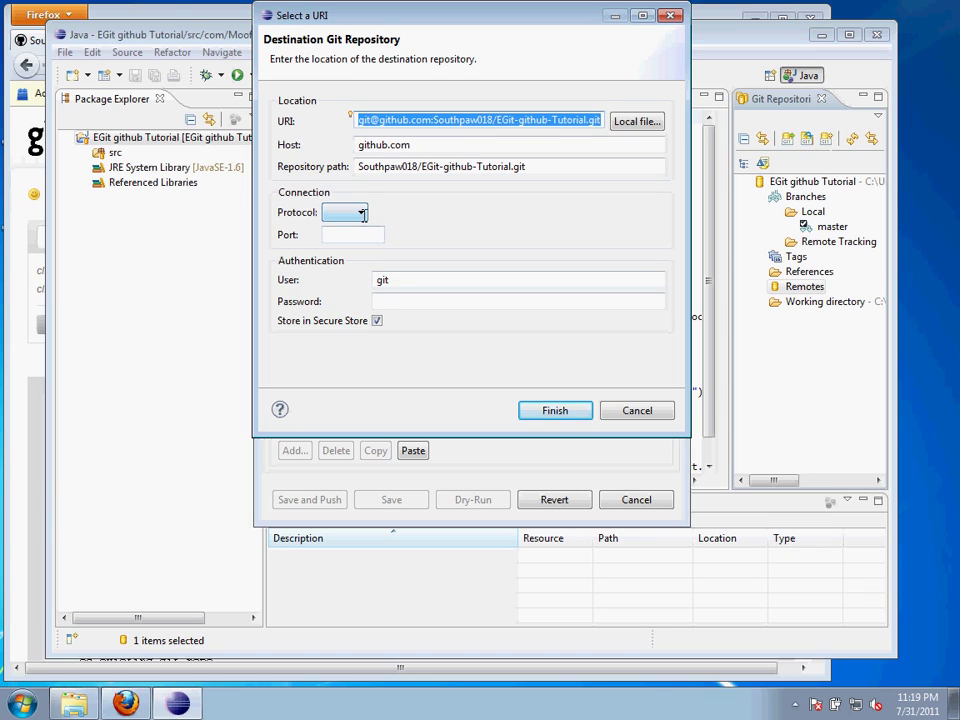
pyautogui.click(362, 214)
pyautogui.click(351, 301)
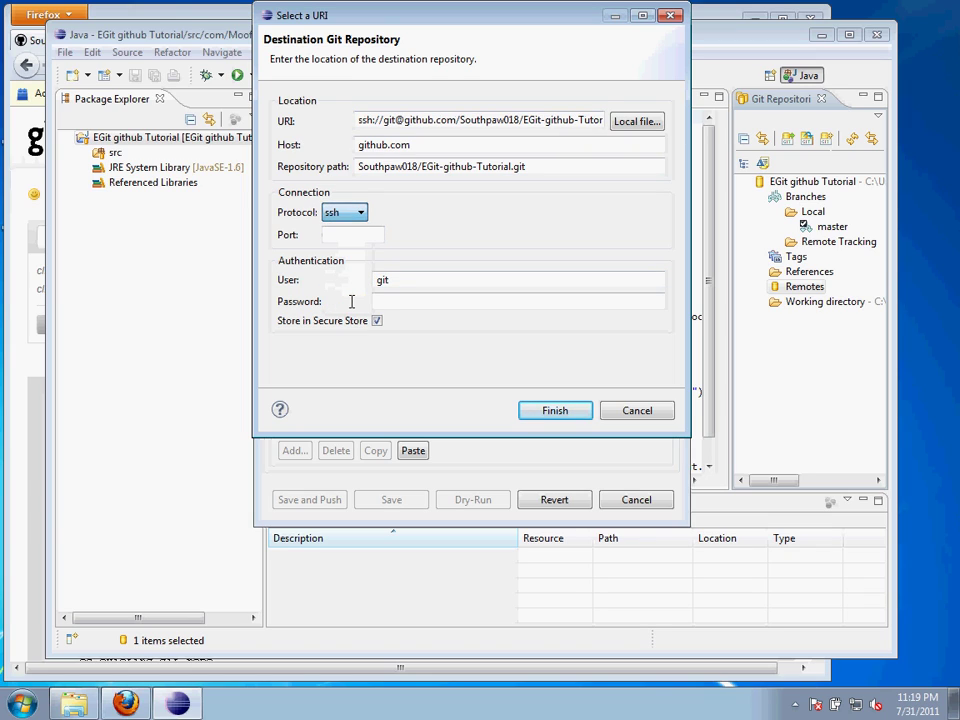
pyautogui.click(416, 305)
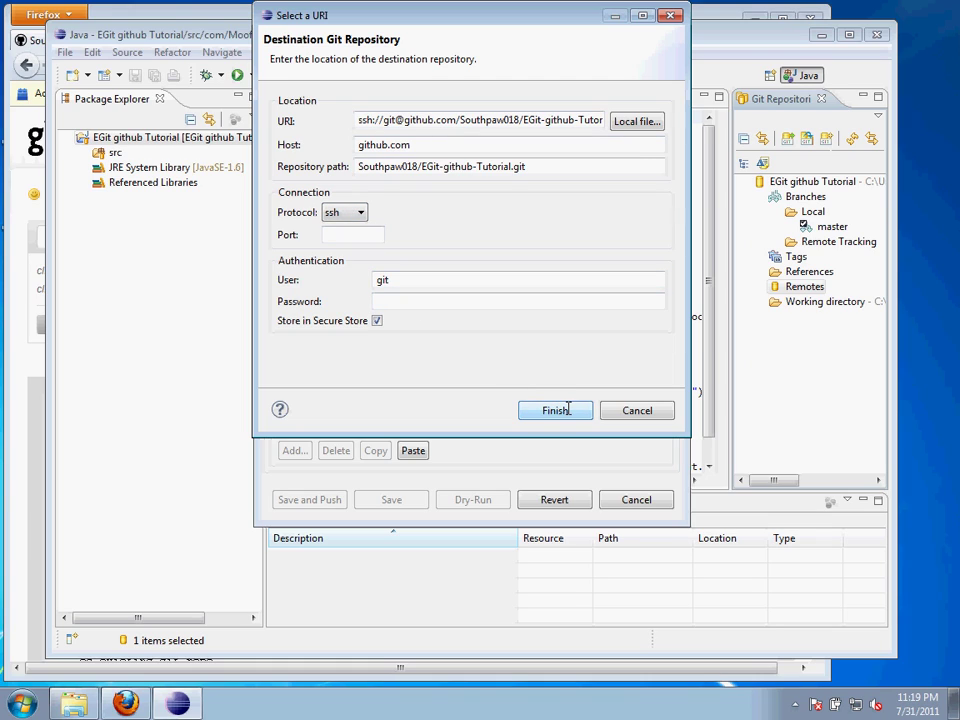
pyautogui.click(555, 410)
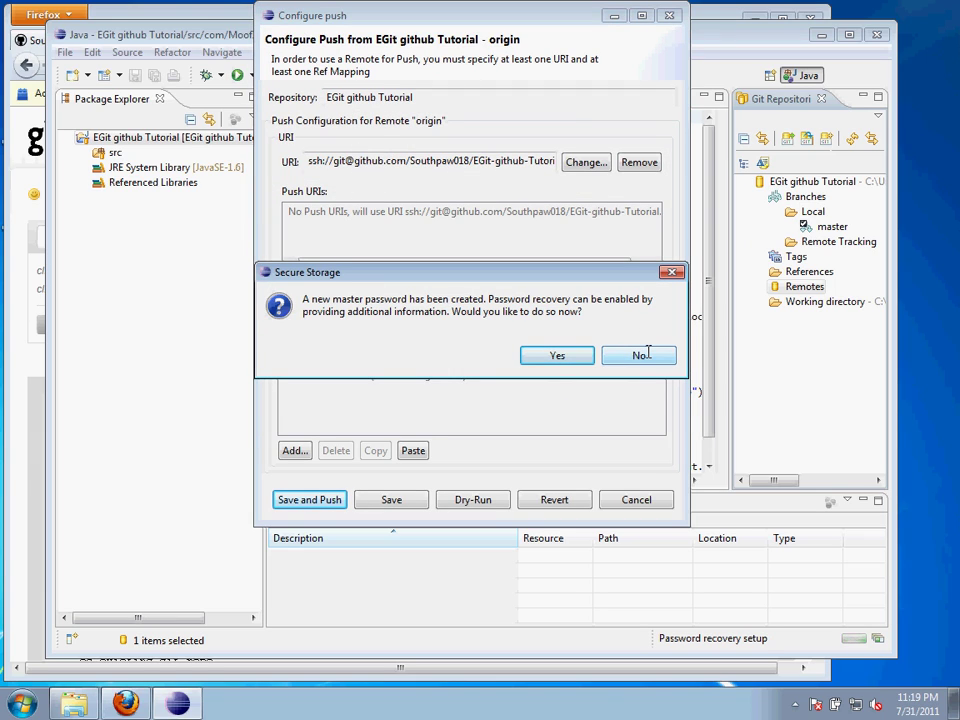
pyautogui.click(640, 355)
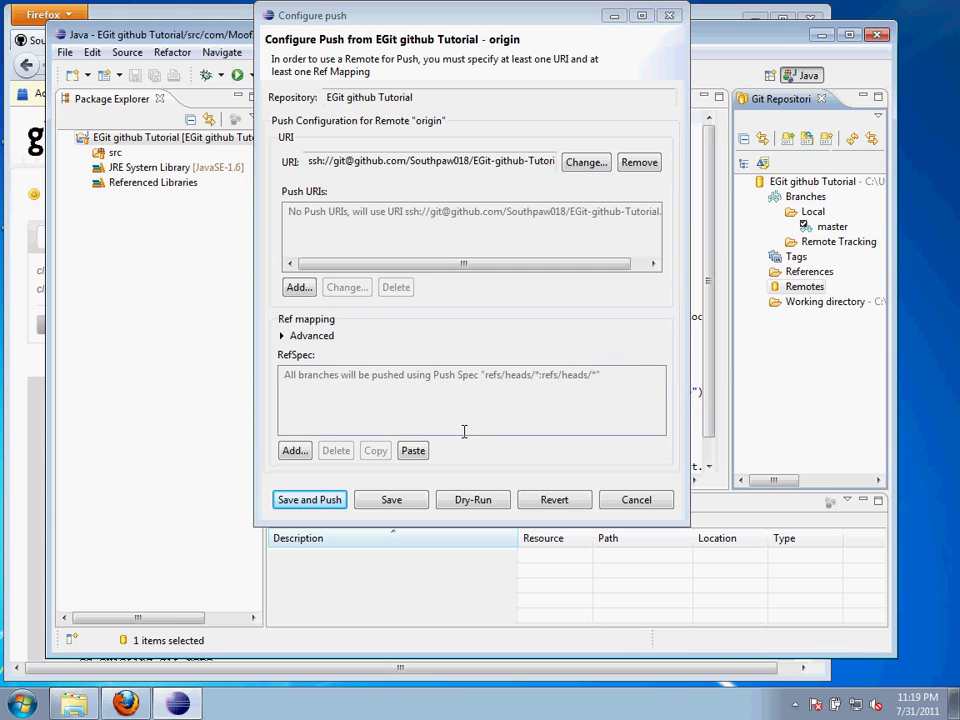
pyautogui.click(389, 503)
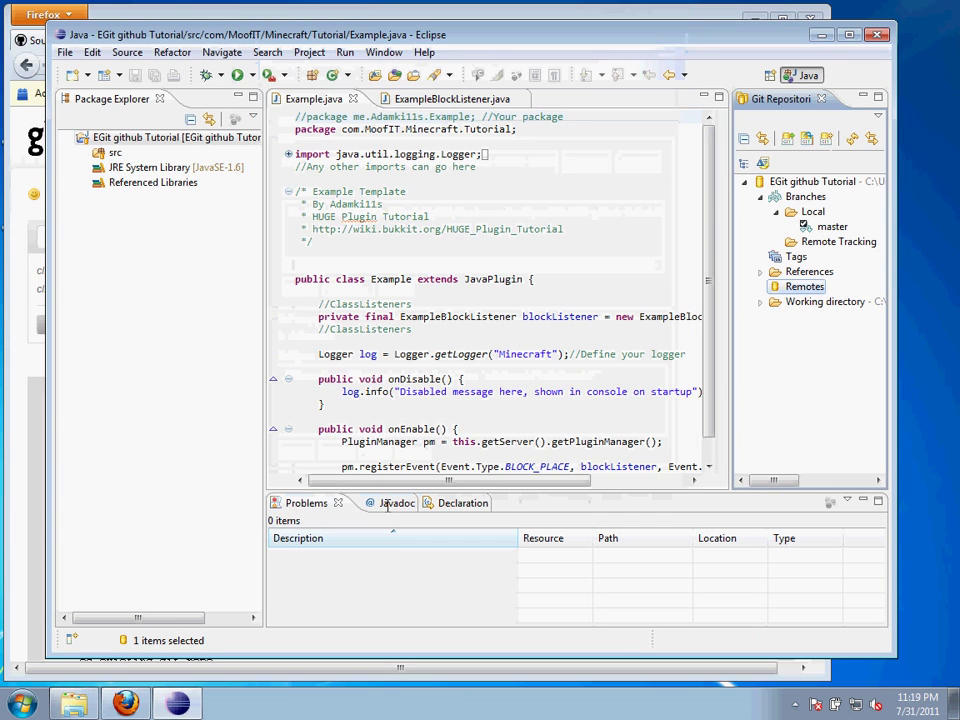
# Push master to origin from its push URI, trusting github.com's host key and creating known_hosts
pyautogui.click(761, 286)
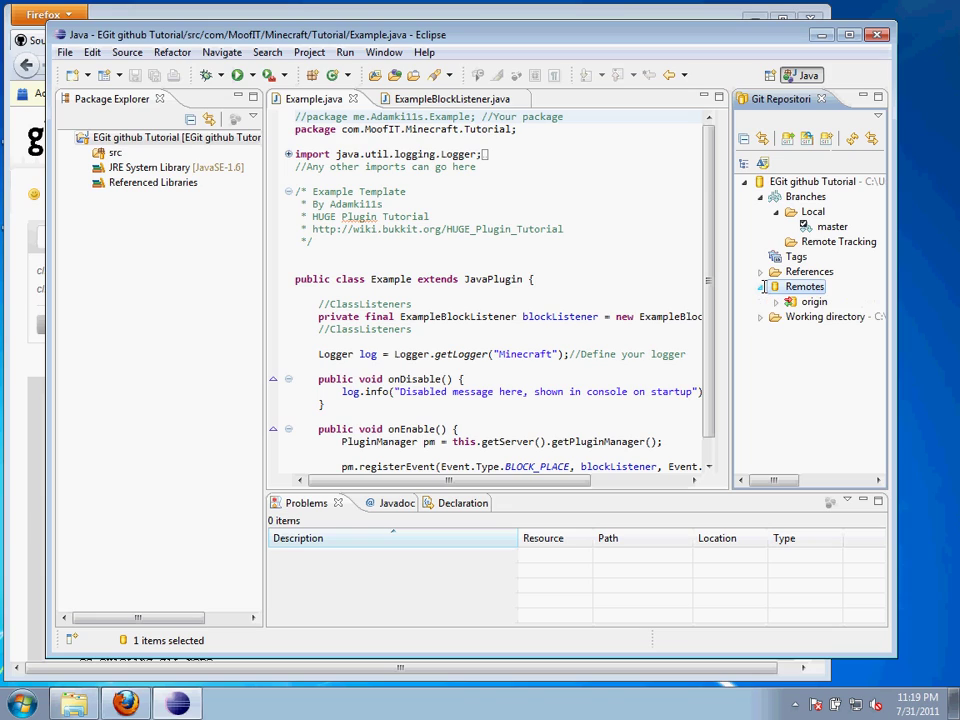
pyautogui.click(776, 301)
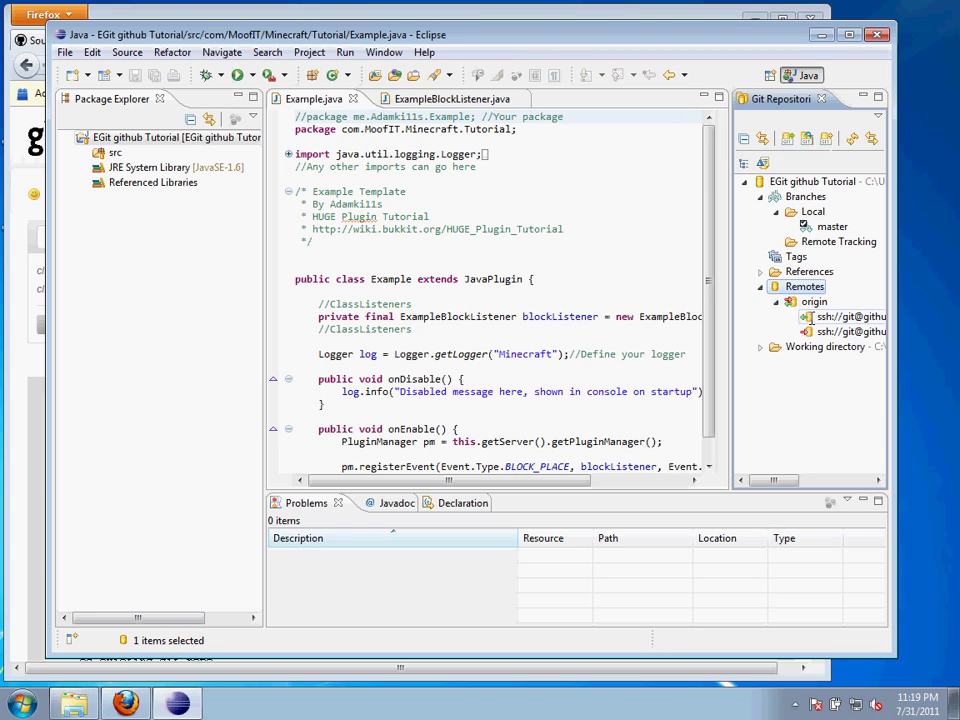
pyautogui.click(812, 317)
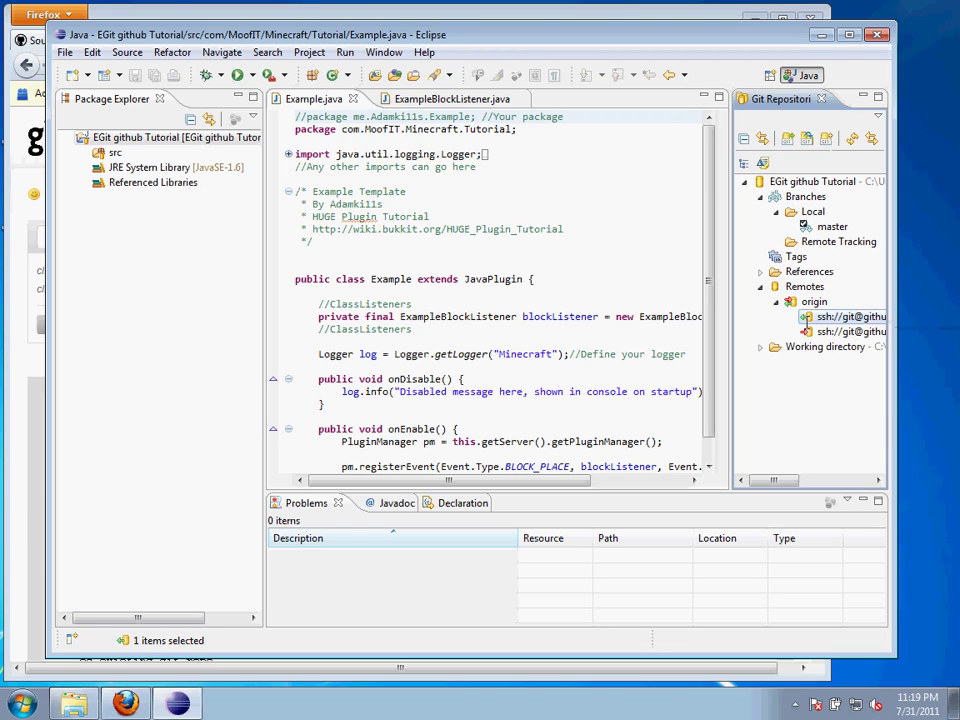
pyautogui.click(818, 331)
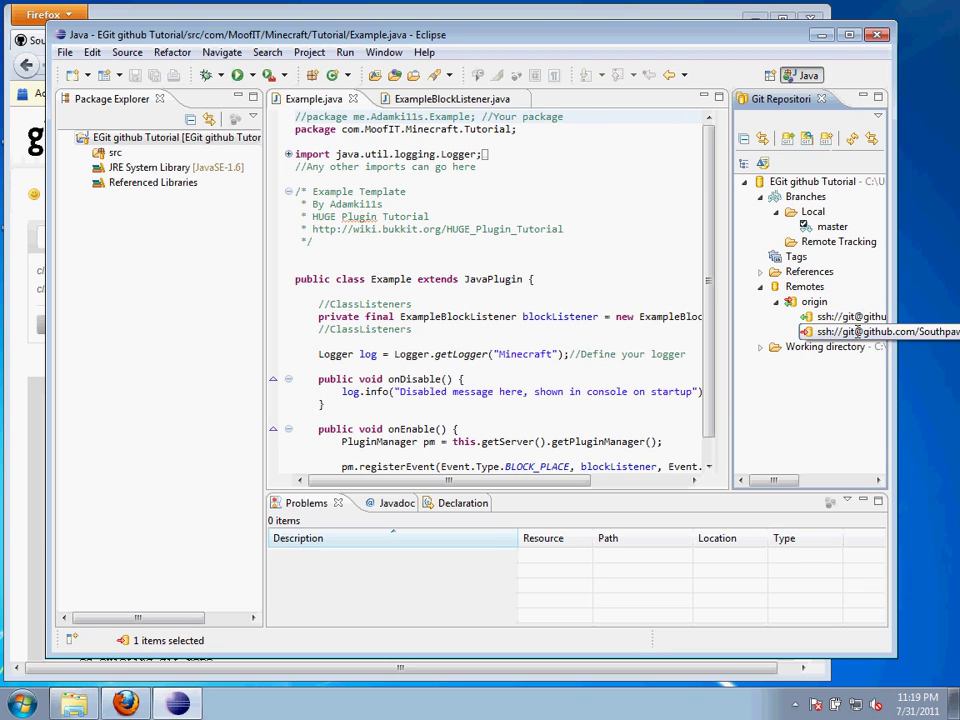
pyautogui.rightClick(856, 331)
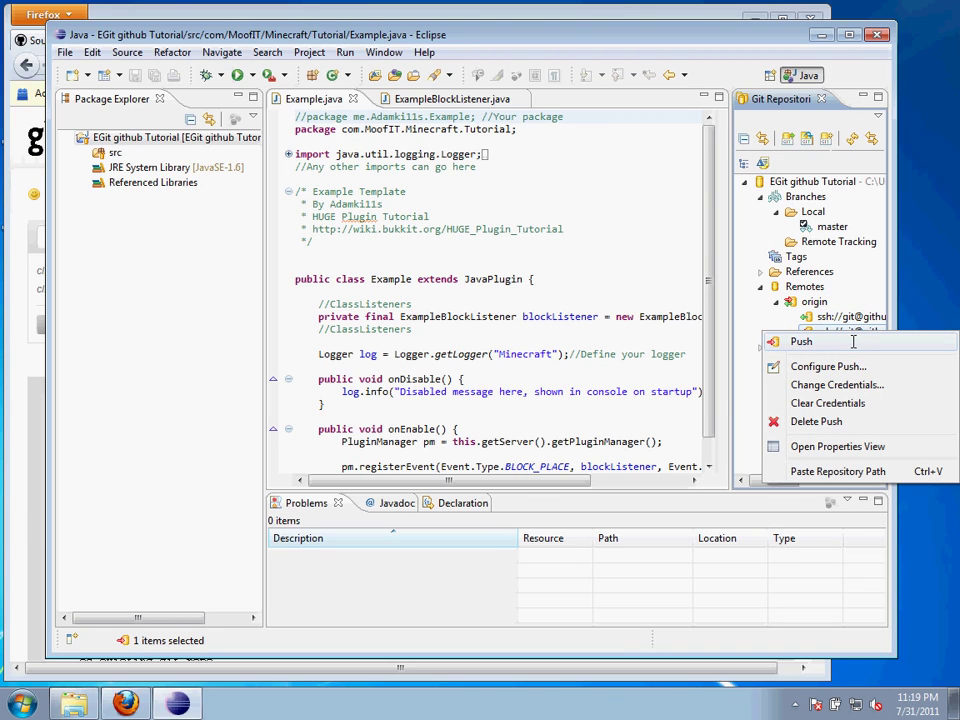
pyautogui.click(853, 342)
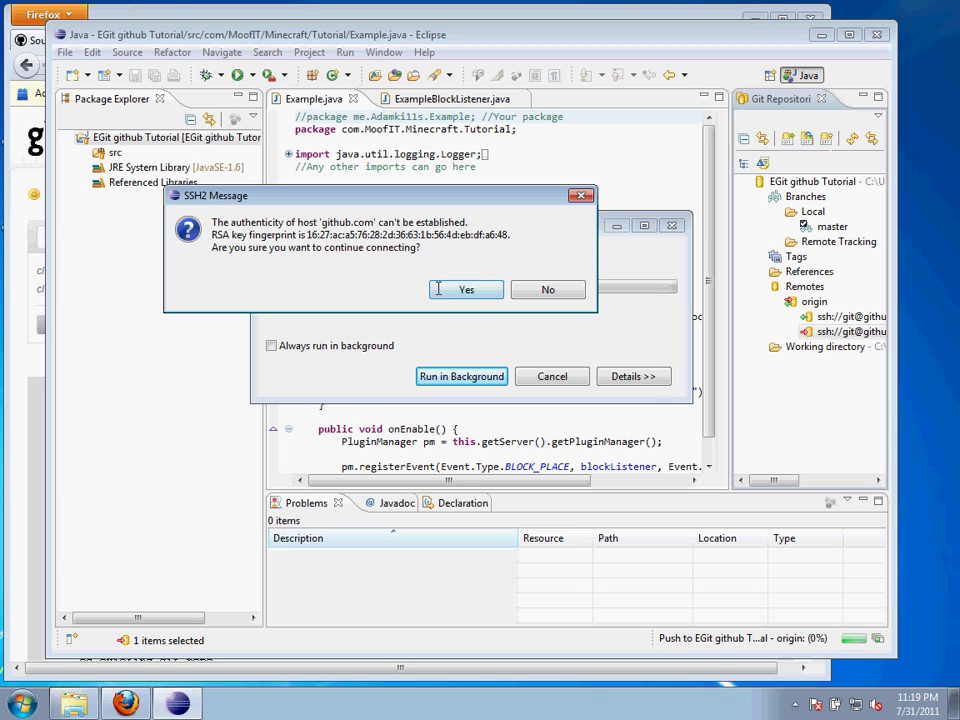
pyautogui.click(438, 288)
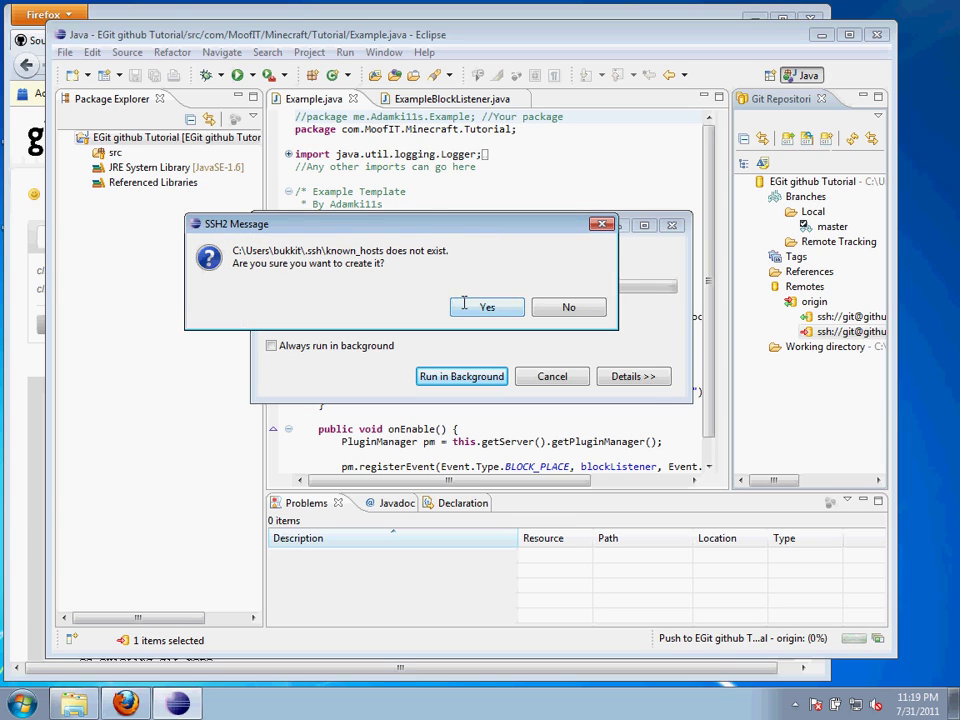
pyautogui.click(462, 303)
pyautogui.click(624, 377)
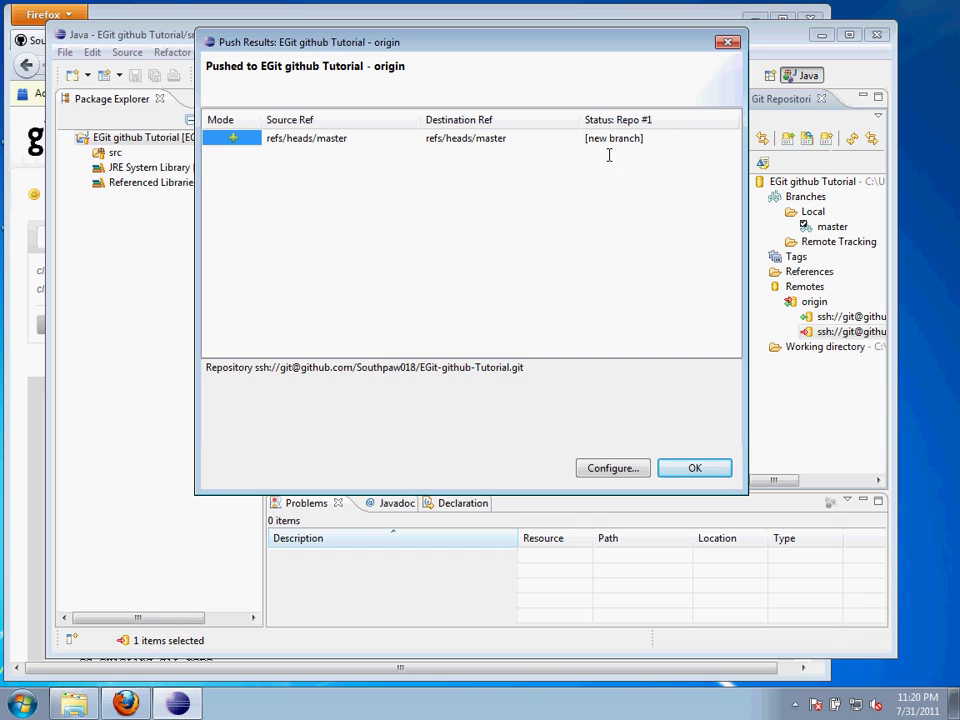
pyautogui.click(677, 476)
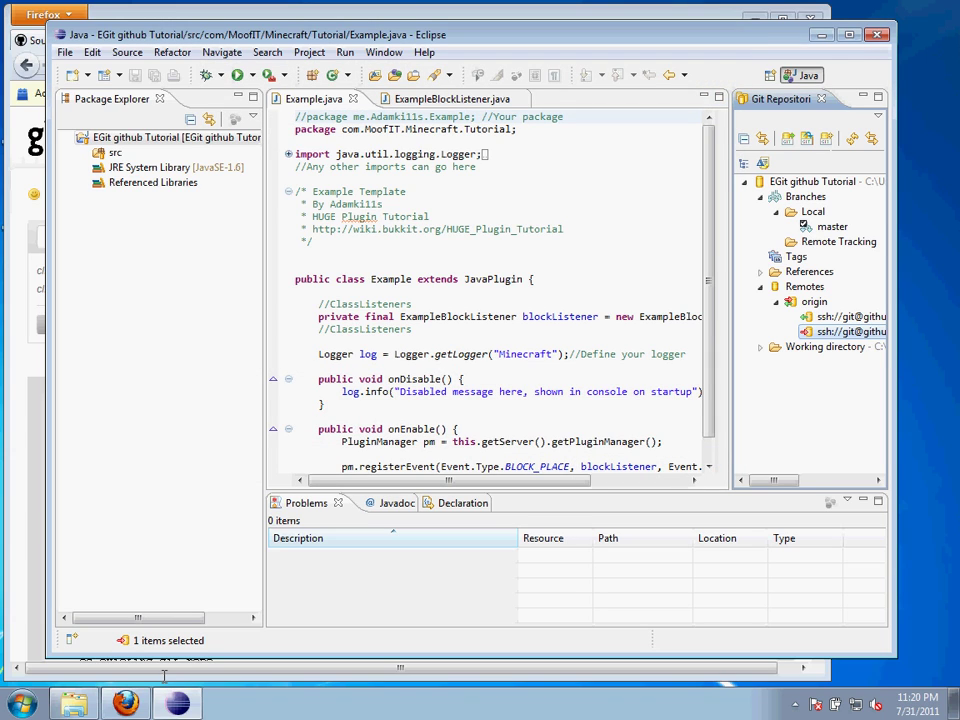
# Reload the GitHub repository and browse EGit github Tutorial/src/com/MoofIT/Minecraft/Tutorial to Example.java
pyautogui.click(125, 703)
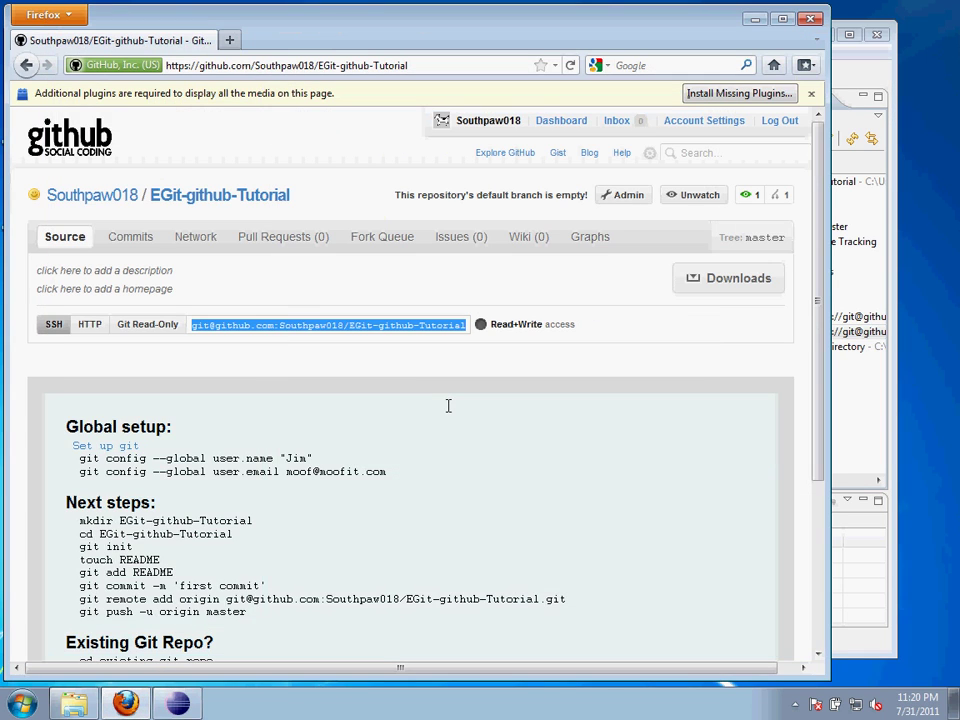
pyautogui.press('F5')
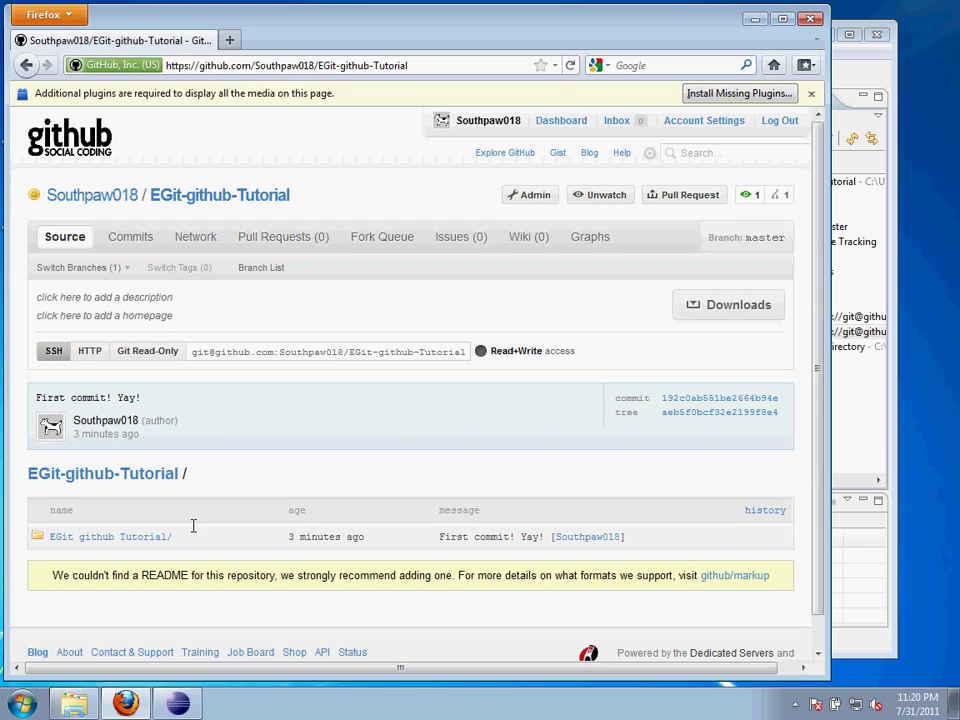
pyautogui.click(144, 532)
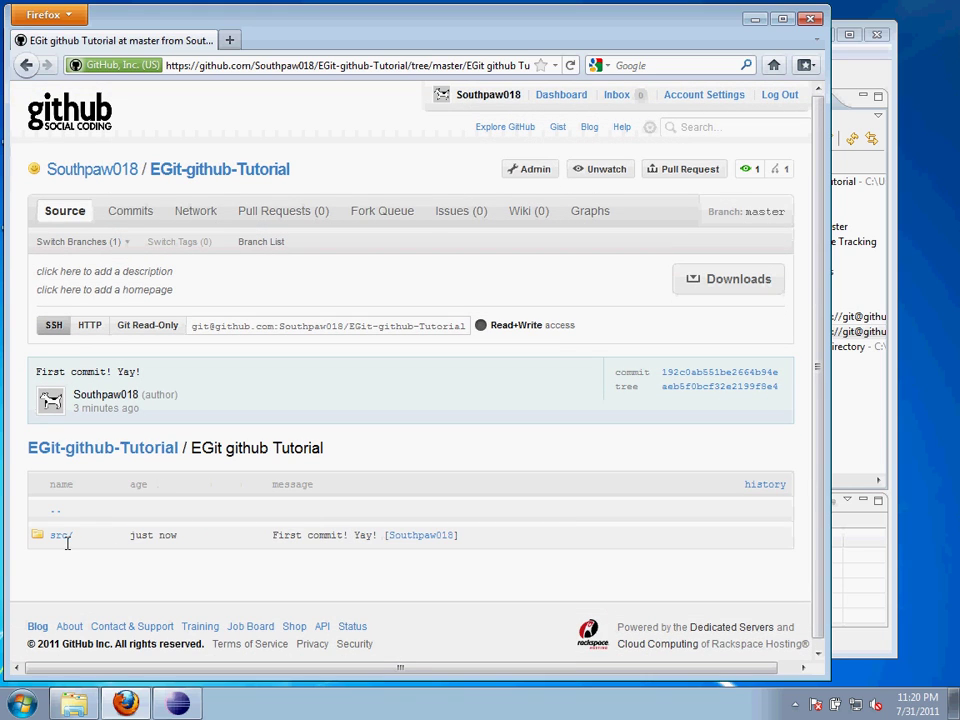
pyautogui.click(63, 537)
pyautogui.click(63, 536)
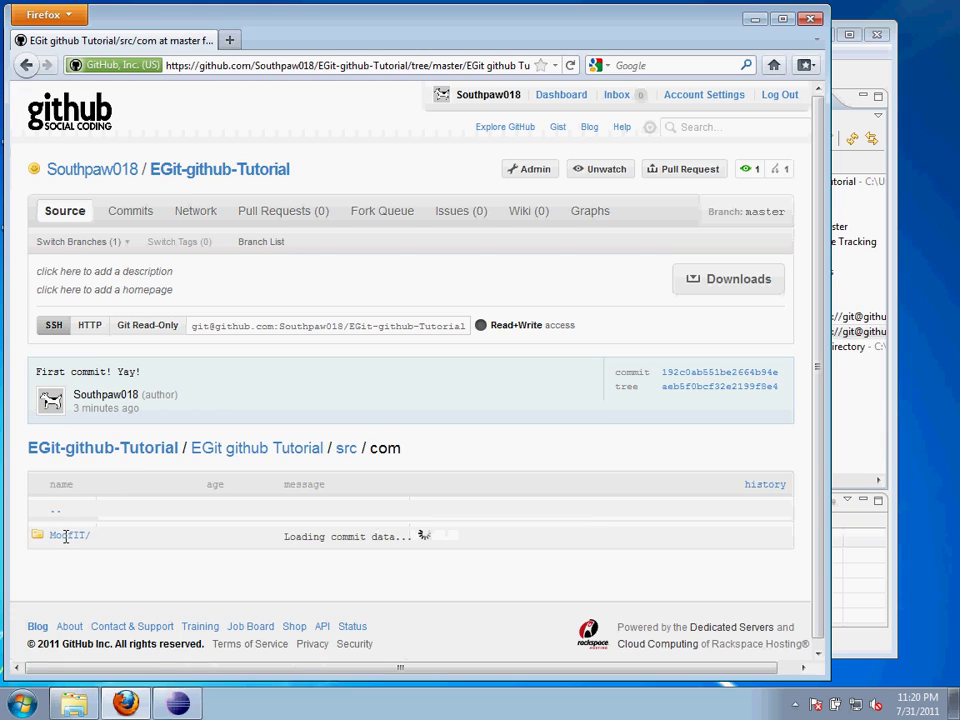
pyautogui.click(63, 536)
pyautogui.click(64, 536)
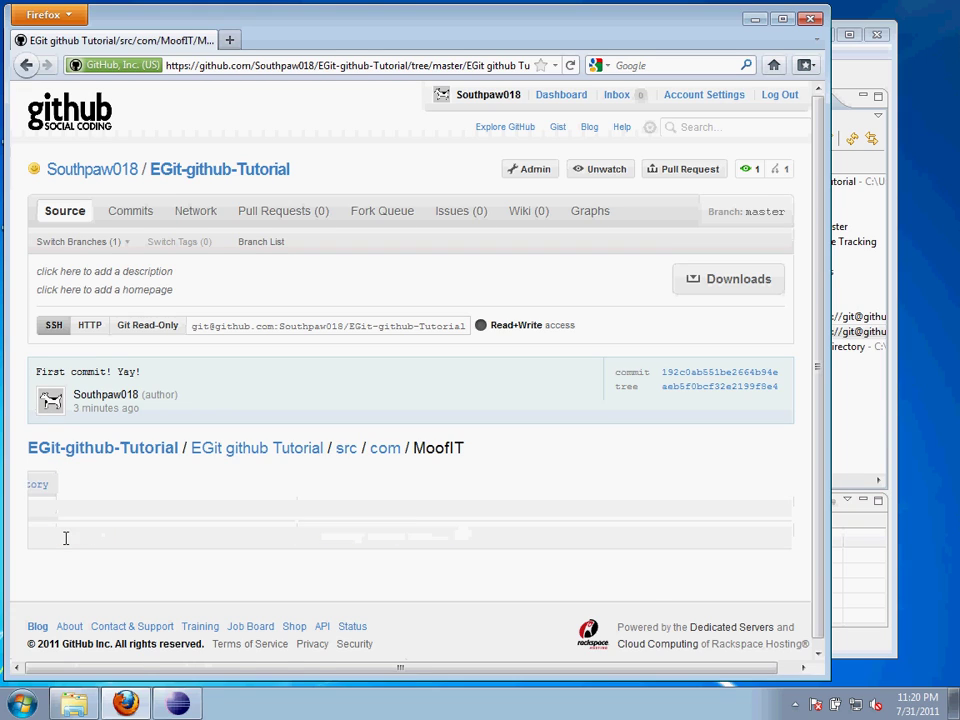
pyautogui.click(65, 537)
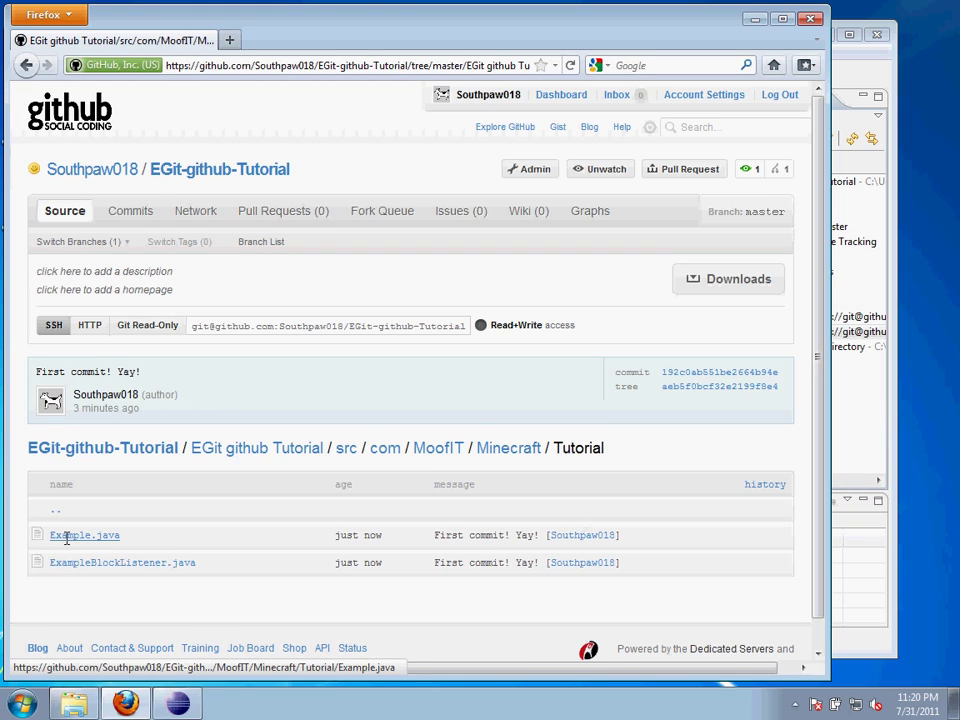
pyautogui.click(66, 538)
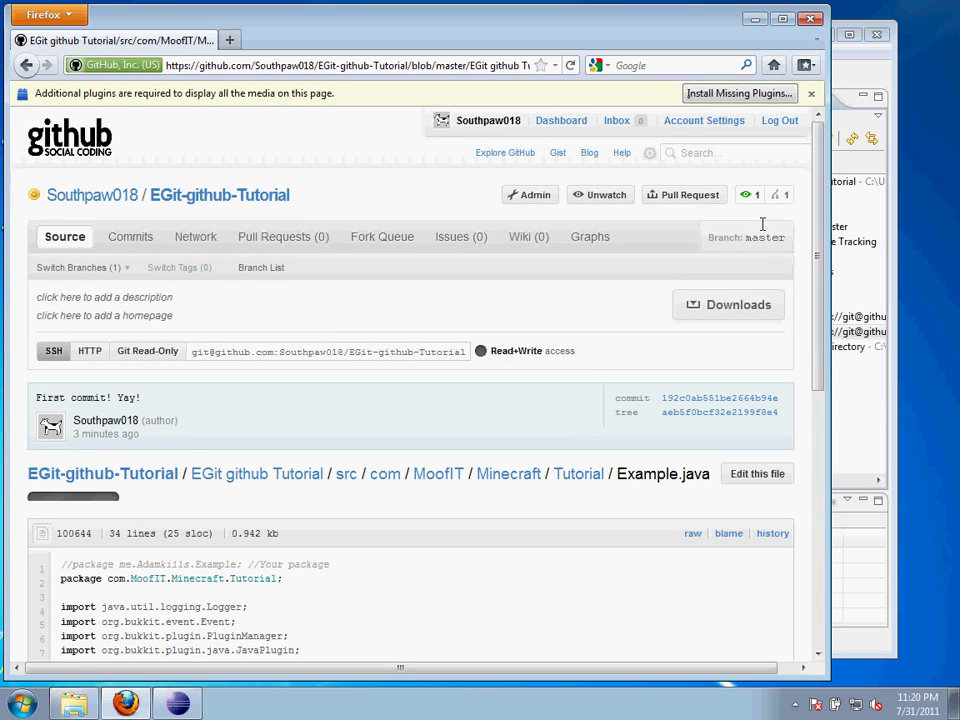
# Scroll through Example.java, selecting a word on line 1 and the URL on line 13
pyautogui.scroll(-6, 793, 321)
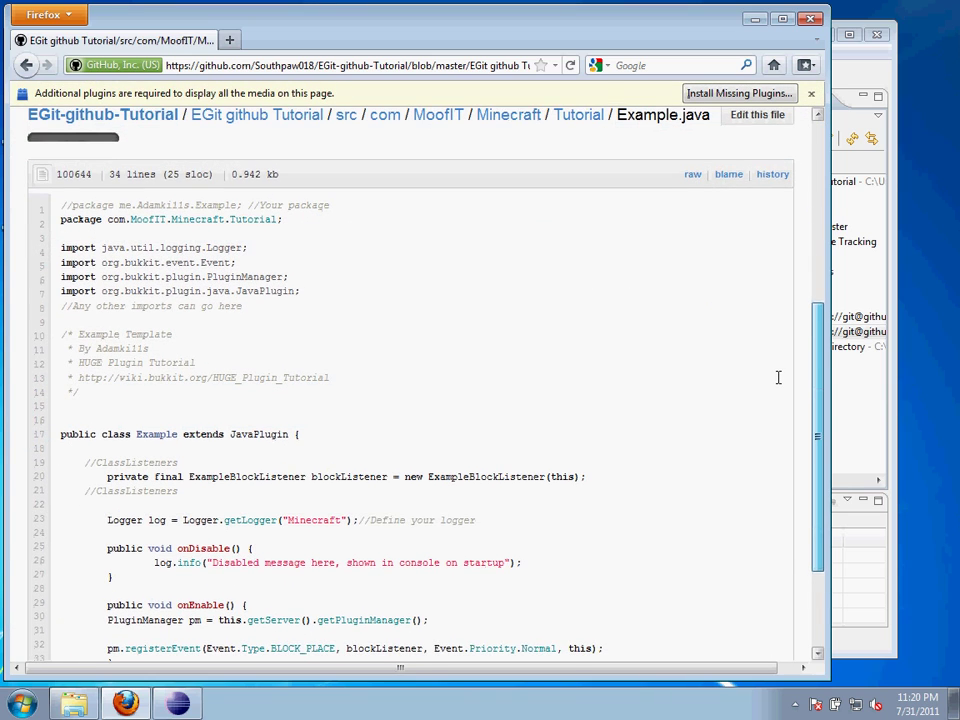
pyautogui.doubleClick(167, 201)
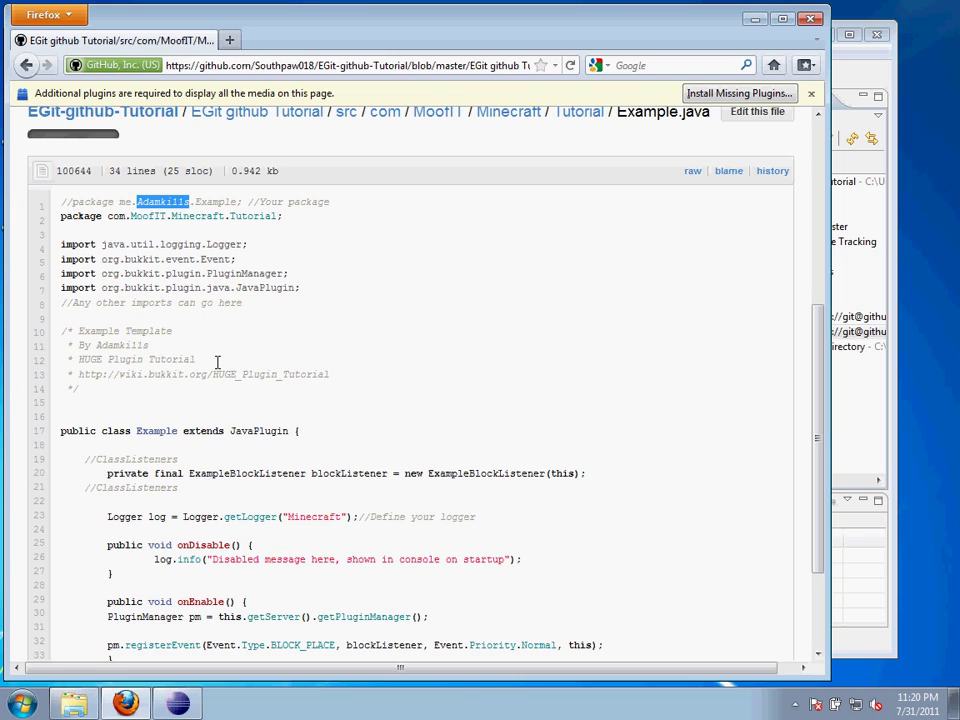
pyautogui.moveTo(336, 375); pyautogui.dragTo(84, 375)
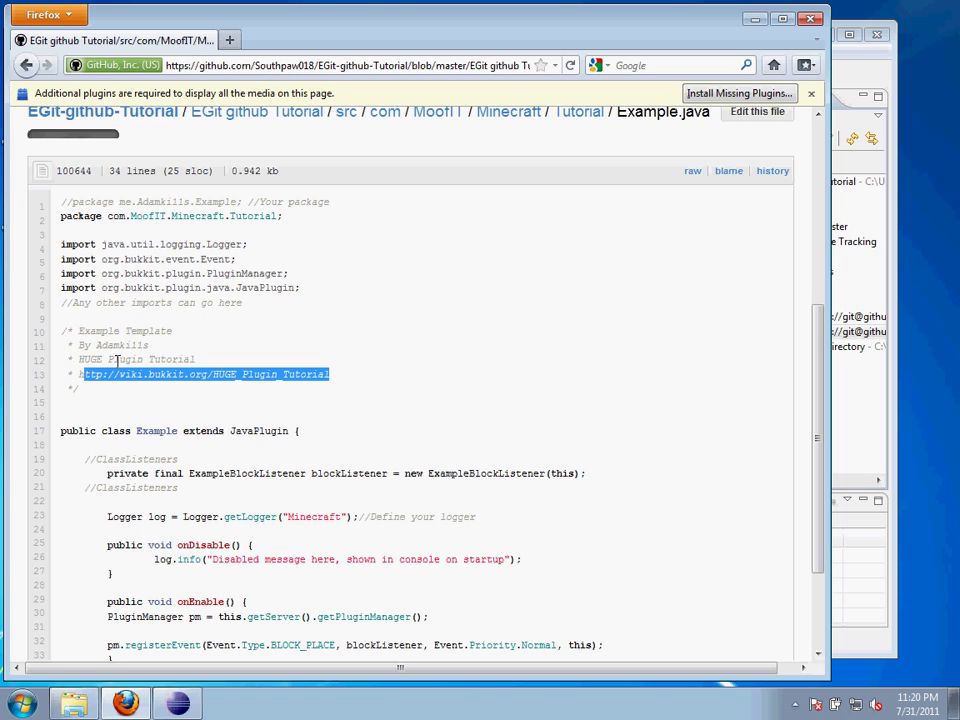
pyautogui.click(439, 288)
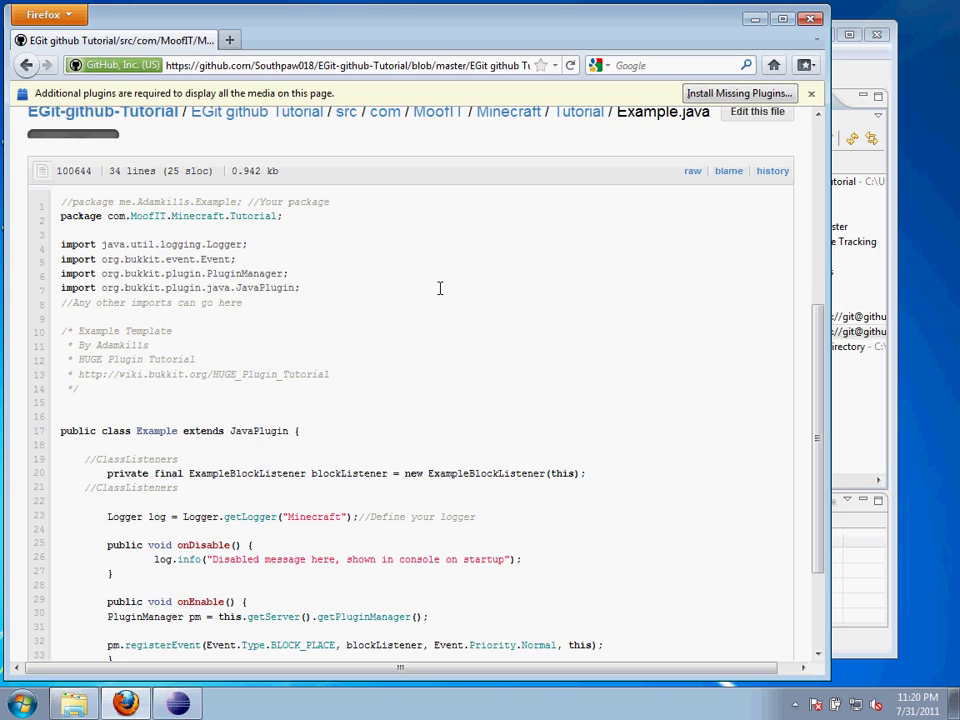